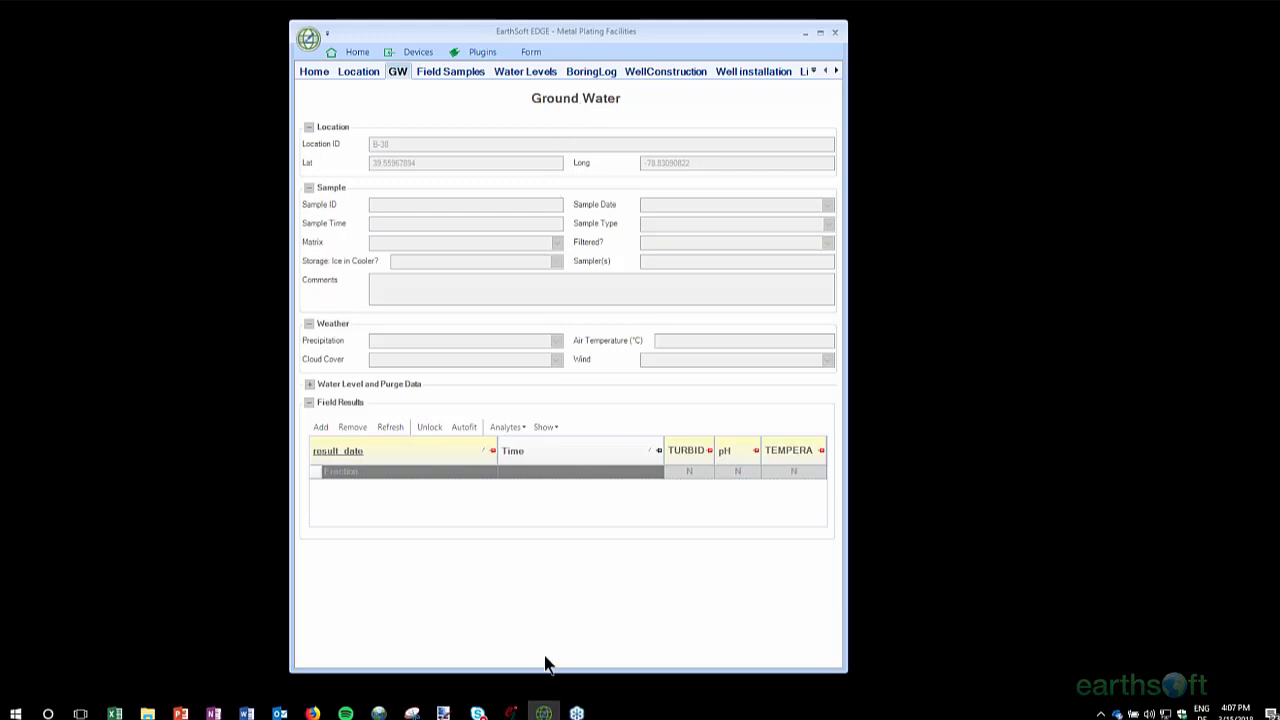
# Step: Switch to EnviroInsite and, on the plan map, show the Contour 1 layer and hide the Infrastructure_Buildings 1 and Infrastructure_Roads 2 layers
pyautogui.moveTo(516, 713)
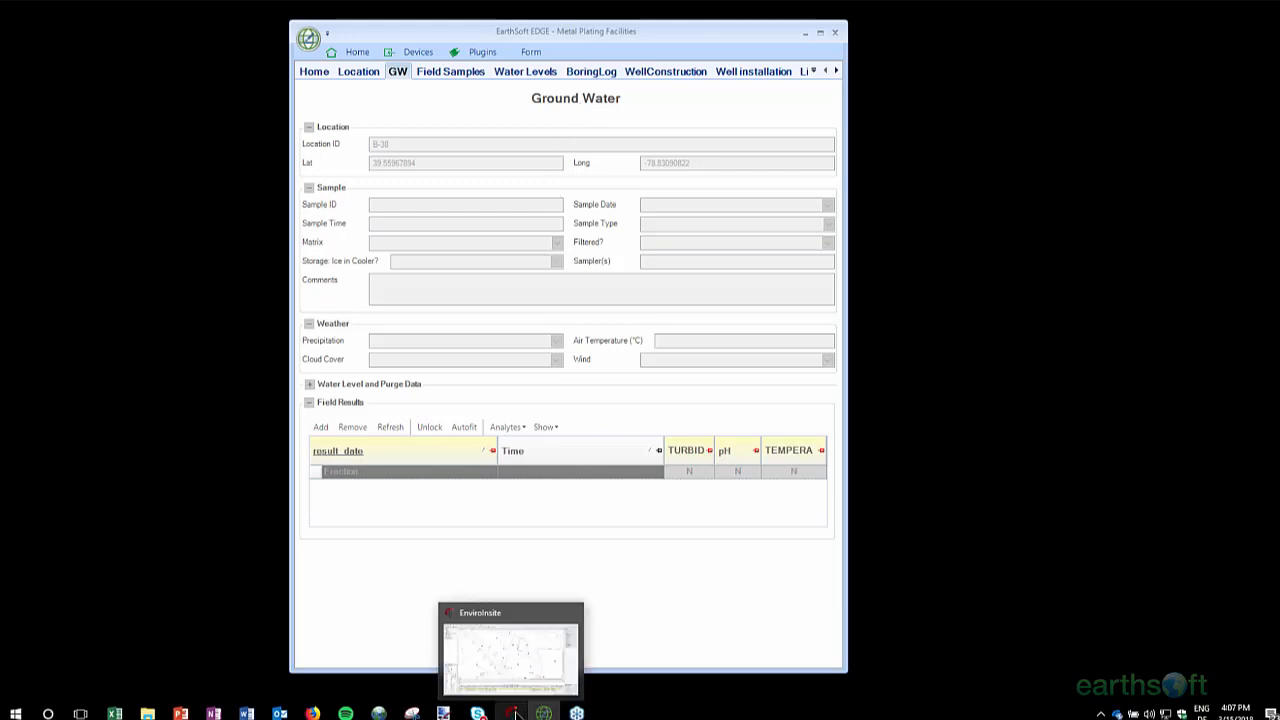
pyautogui.click(516, 713)
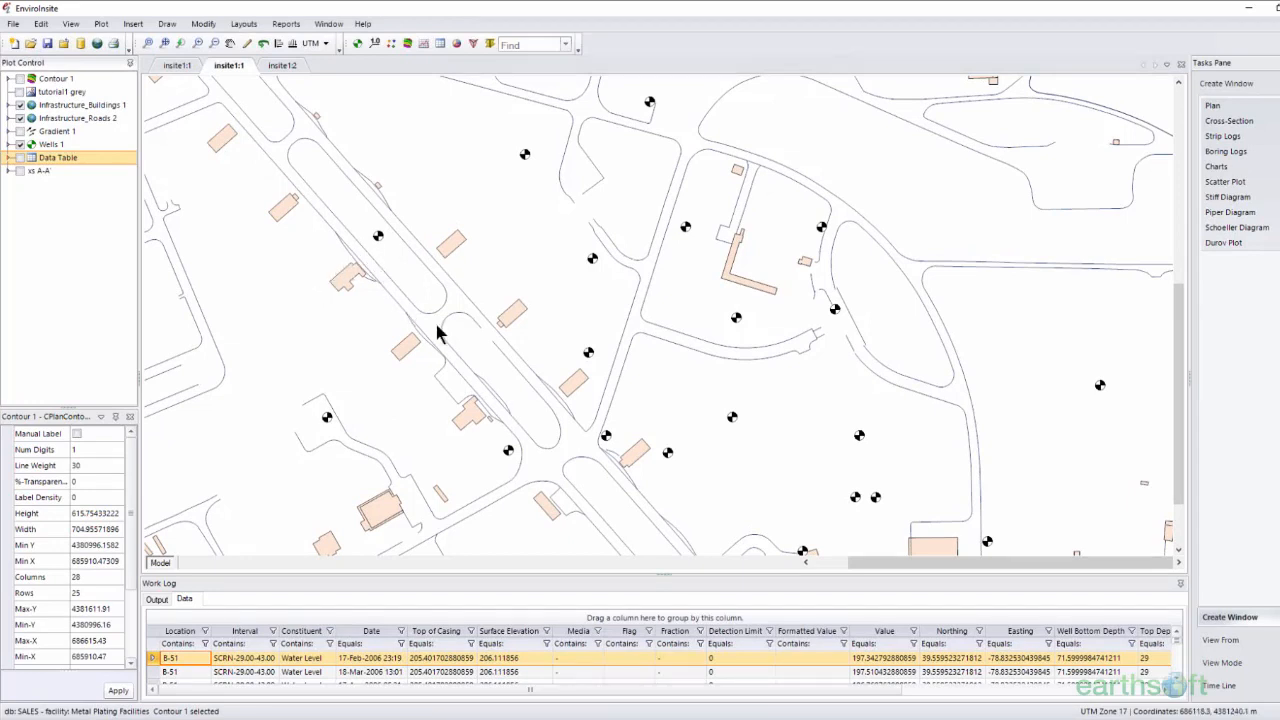
pyautogui.click(20, 83)
pyautogui.click(20, 79)
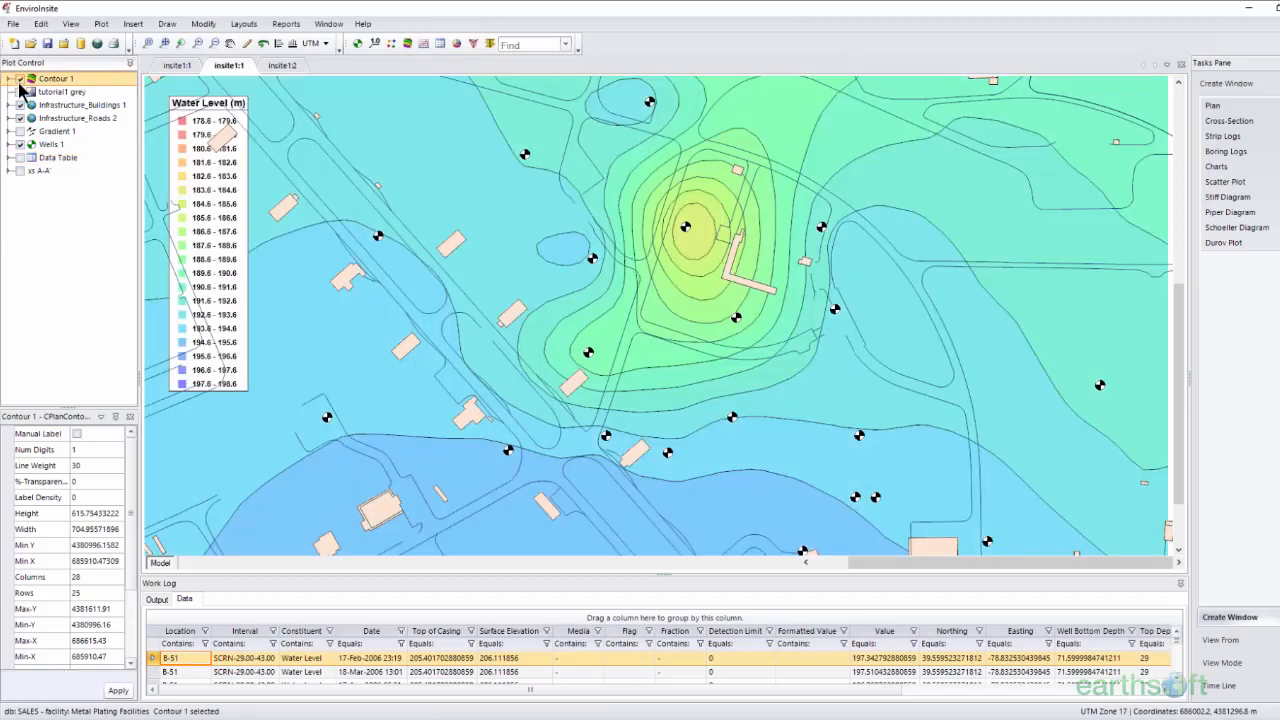
pyautogui.click(20, 105)
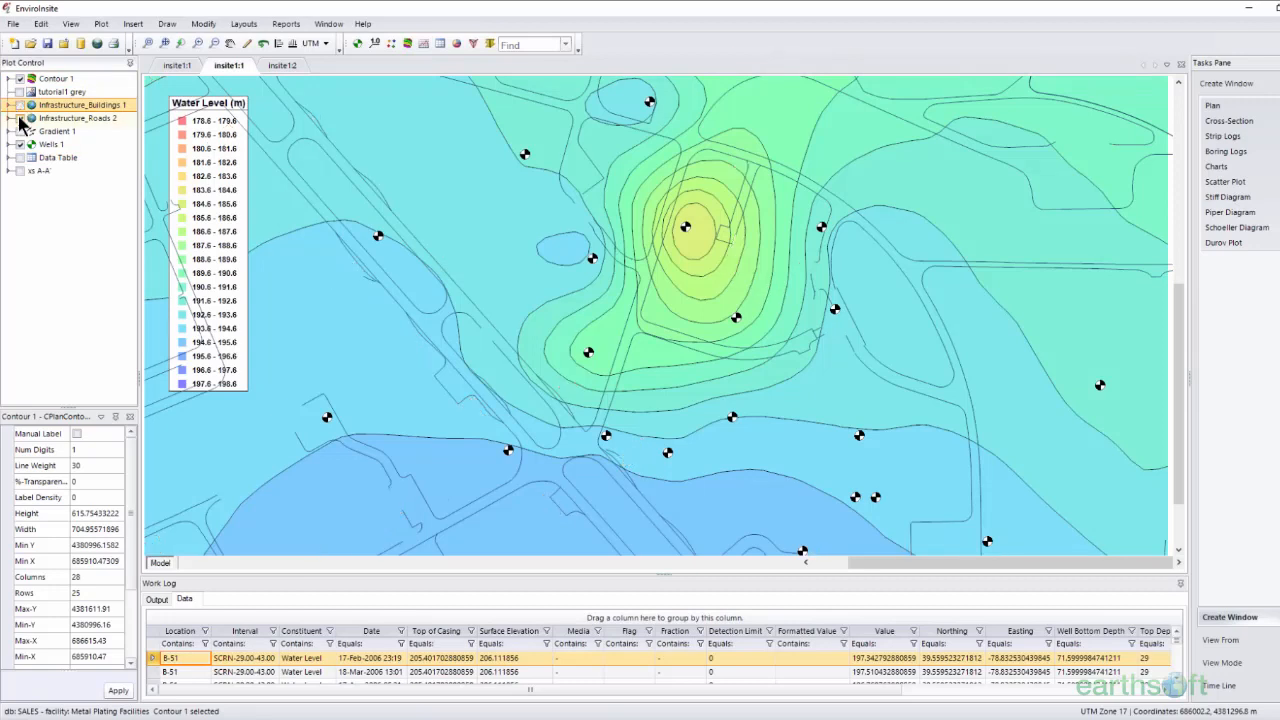
pyautogui.click(20, 119)
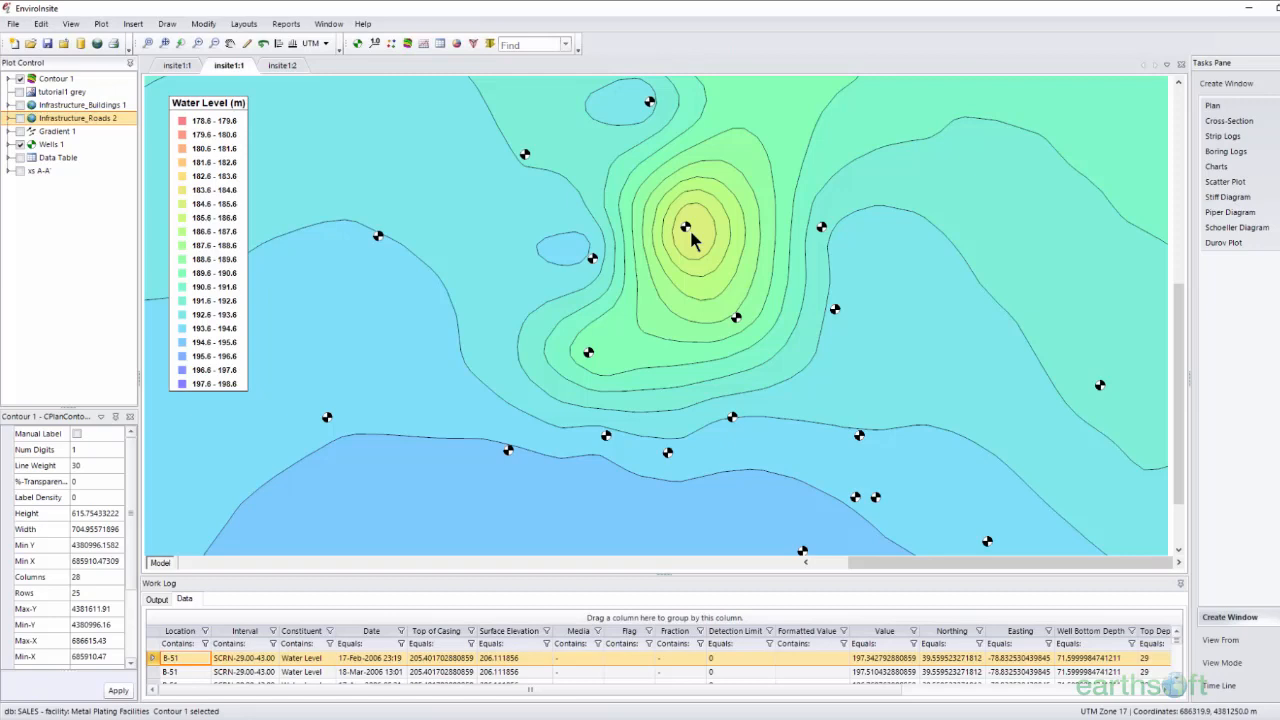
# Step: Show the Gradient 1 arrows and the Data Table layer over the water level contours
pyautogui.click(20, 132)
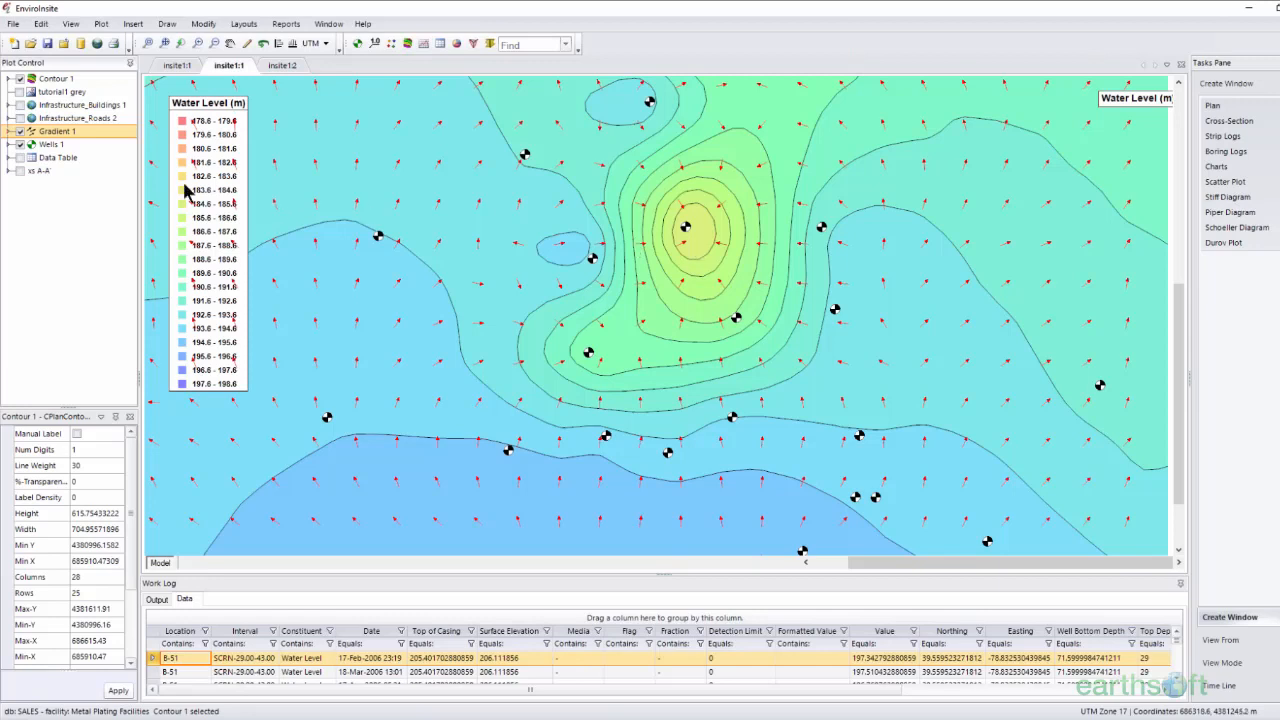
pyautogui.click(23, 160)
pyautogui.click(21, 158)
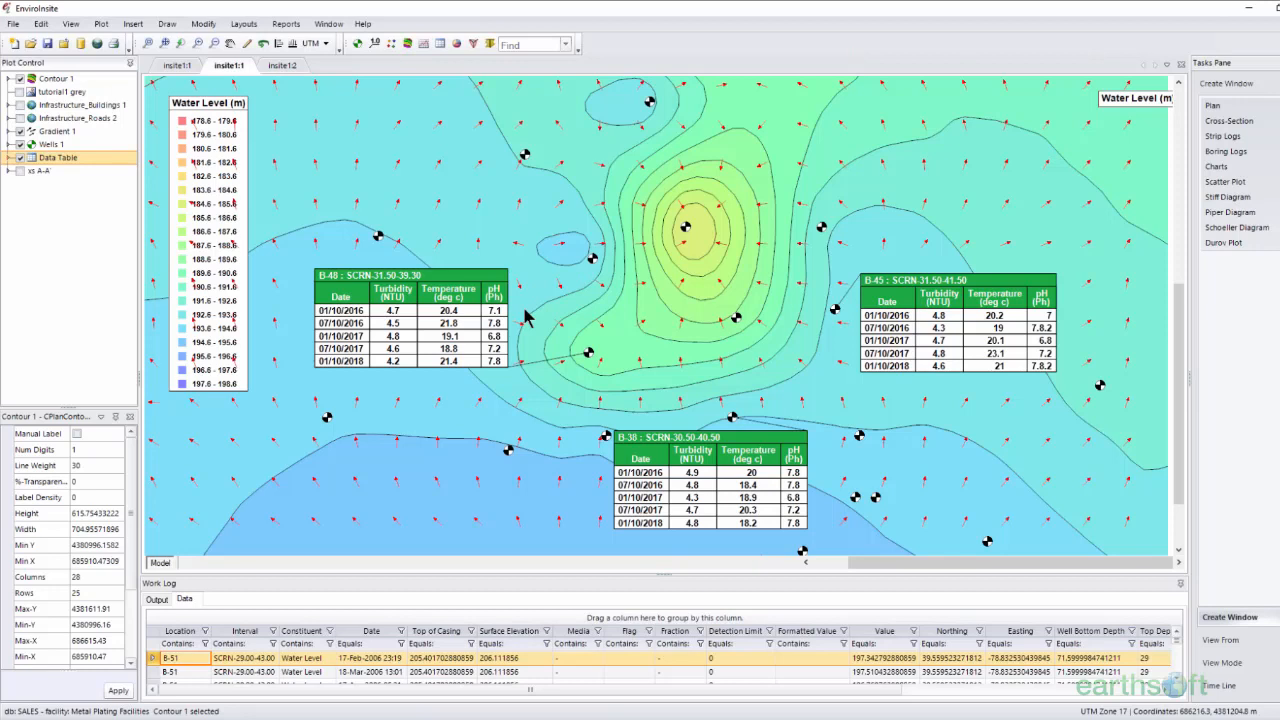
# Step: Hide the Data Table and Gradient 1 layers and return to the EDGE window
pyautogui.click(19, 158)
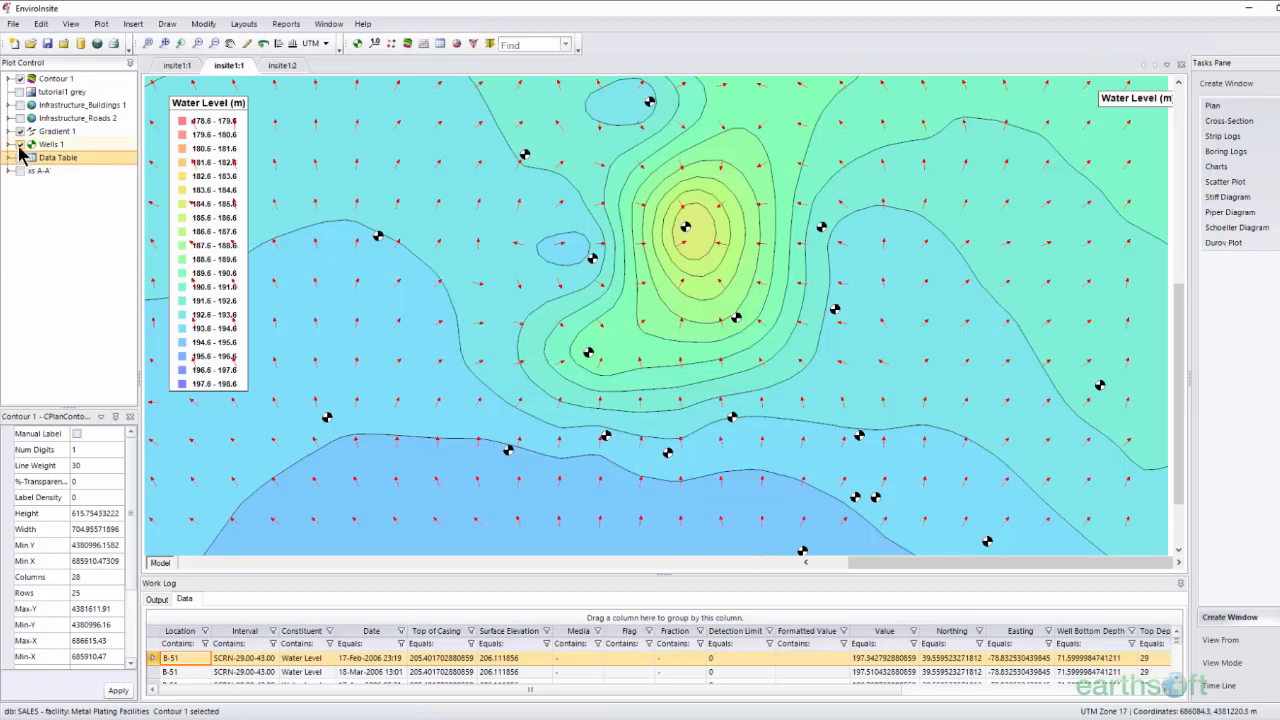
pyautogui.click(20, 132)
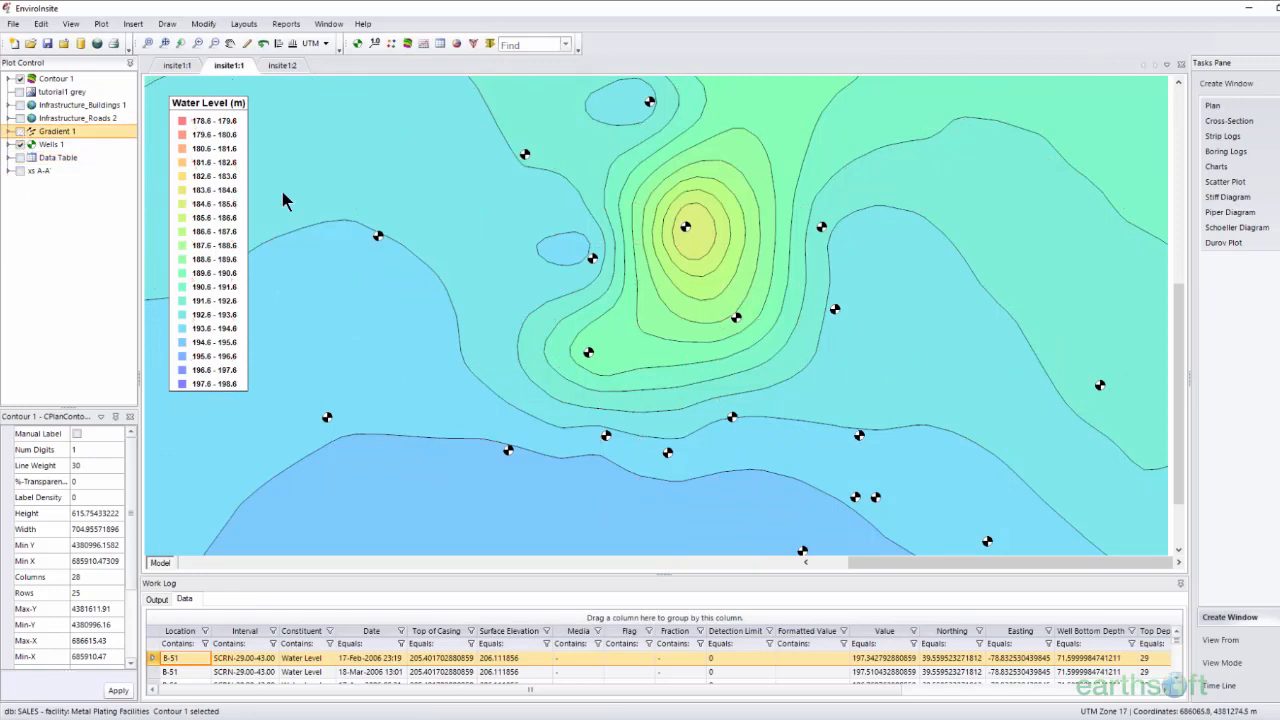
pyautogui.click(1249, 9)
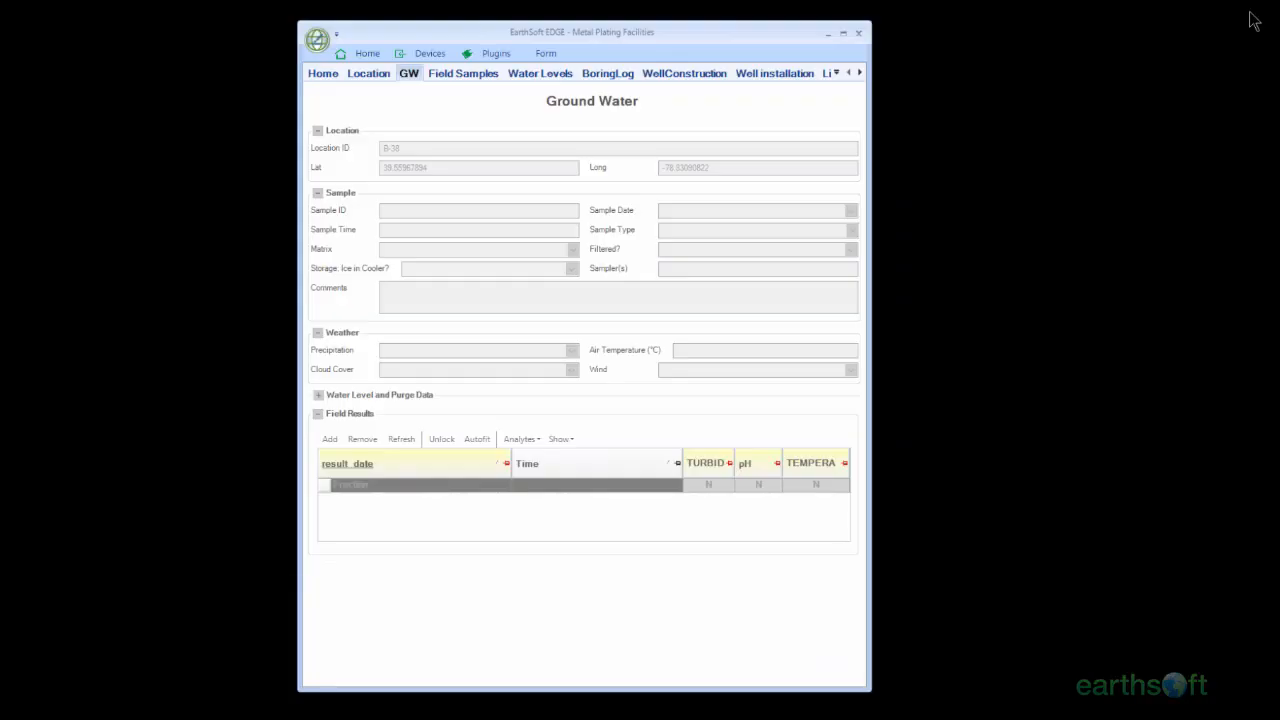
# Step: Open the location selection map for the Ground Water form and enlarge its window to show more wells
pyautogui.moveTo(764, 26); pyautogui.dragTo(769, 18)
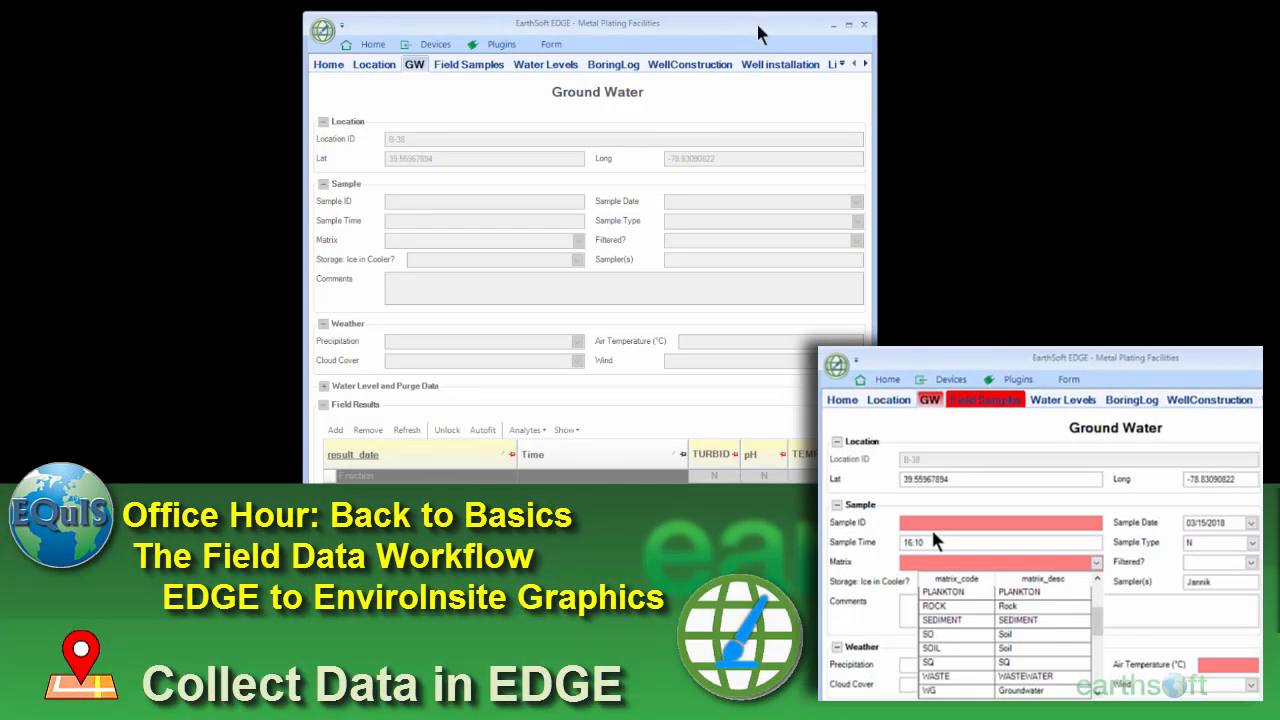
pyautogui.moveTo(756, 25); pyautogui.dragTo(763, 24)
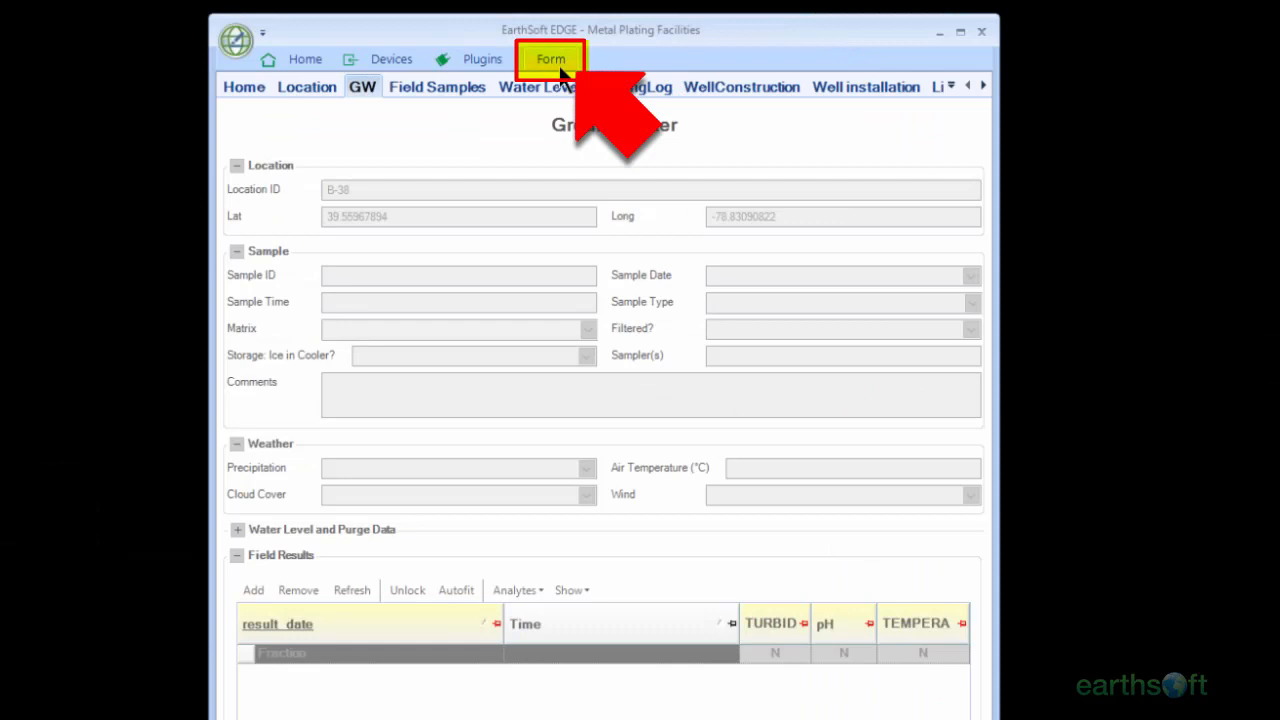
pyautogui.click(560, 68)
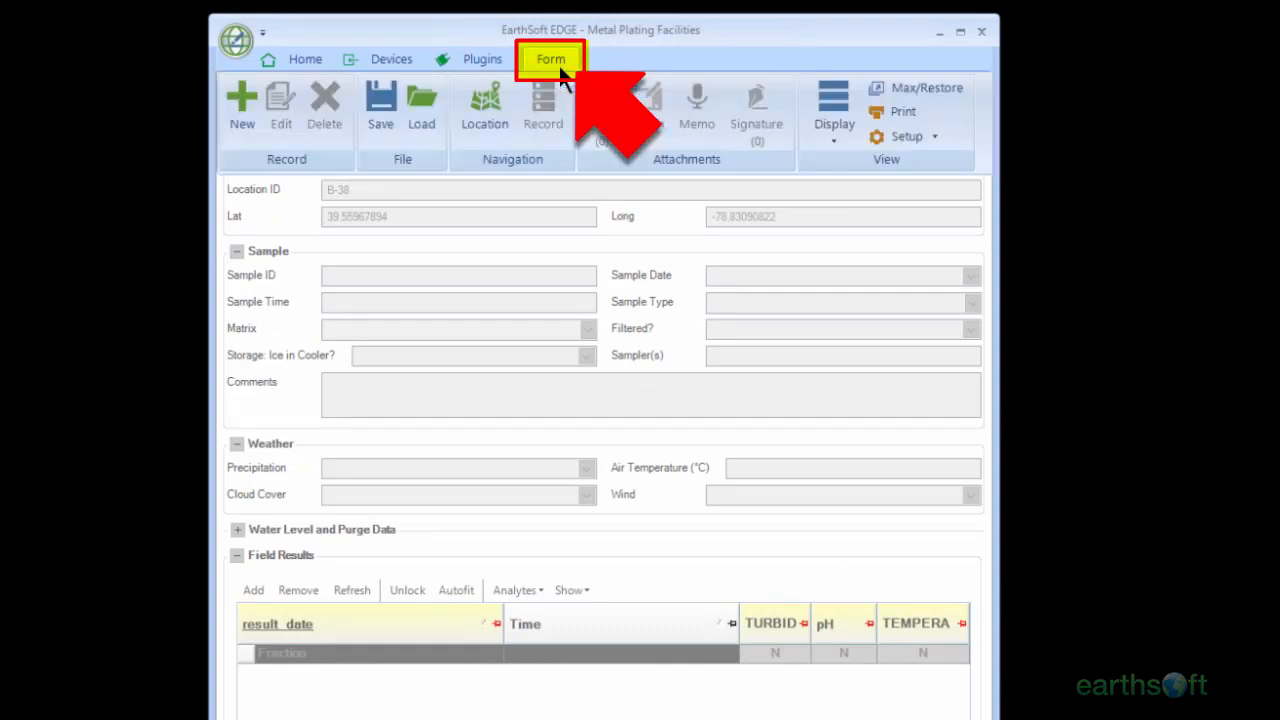
pyautogui.click(494, 123)
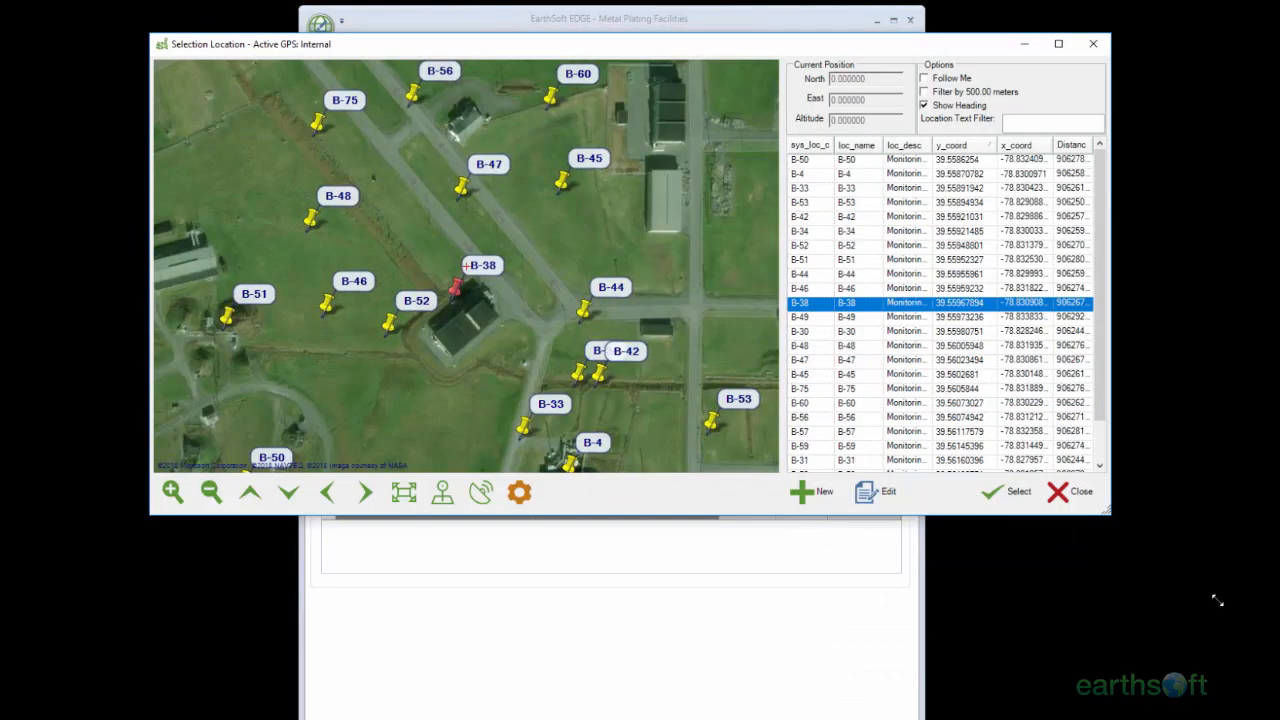
pyautogui.moveTo(1217, 600); pyautogui.dragTo(1279, 655)
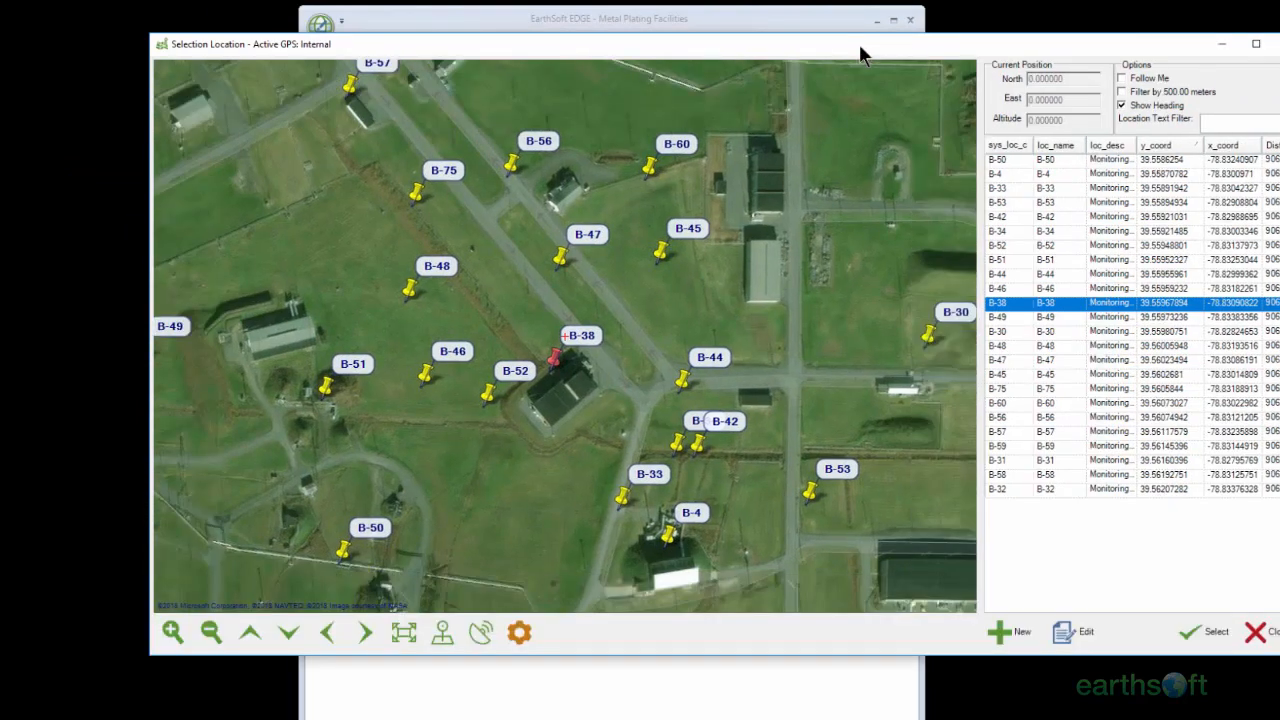
pyautogui.moveTo(860, 56); pyautogui.dragTo(820, 58)
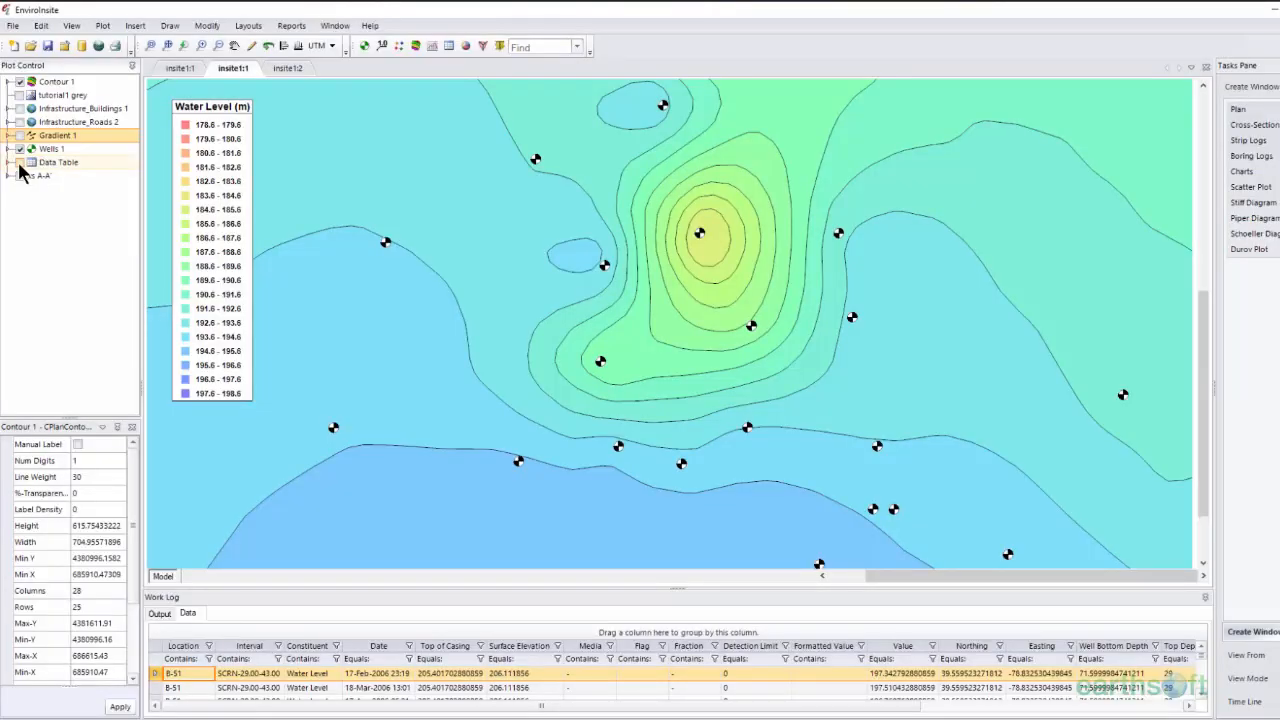
# Step: Check the Data Table layer in EnviroInsite and select well B-38 as the form's location in EDGE
pyautogui.click(20, 163)
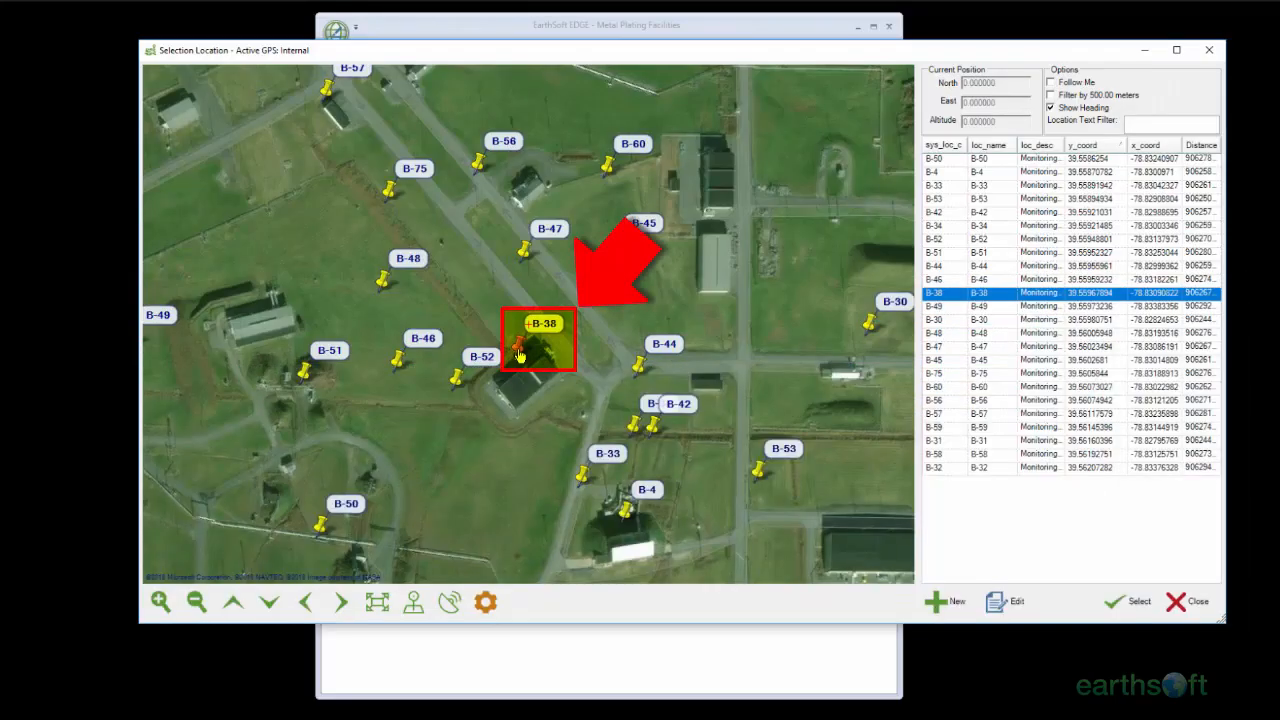
pyautogui.click(1147, 609)
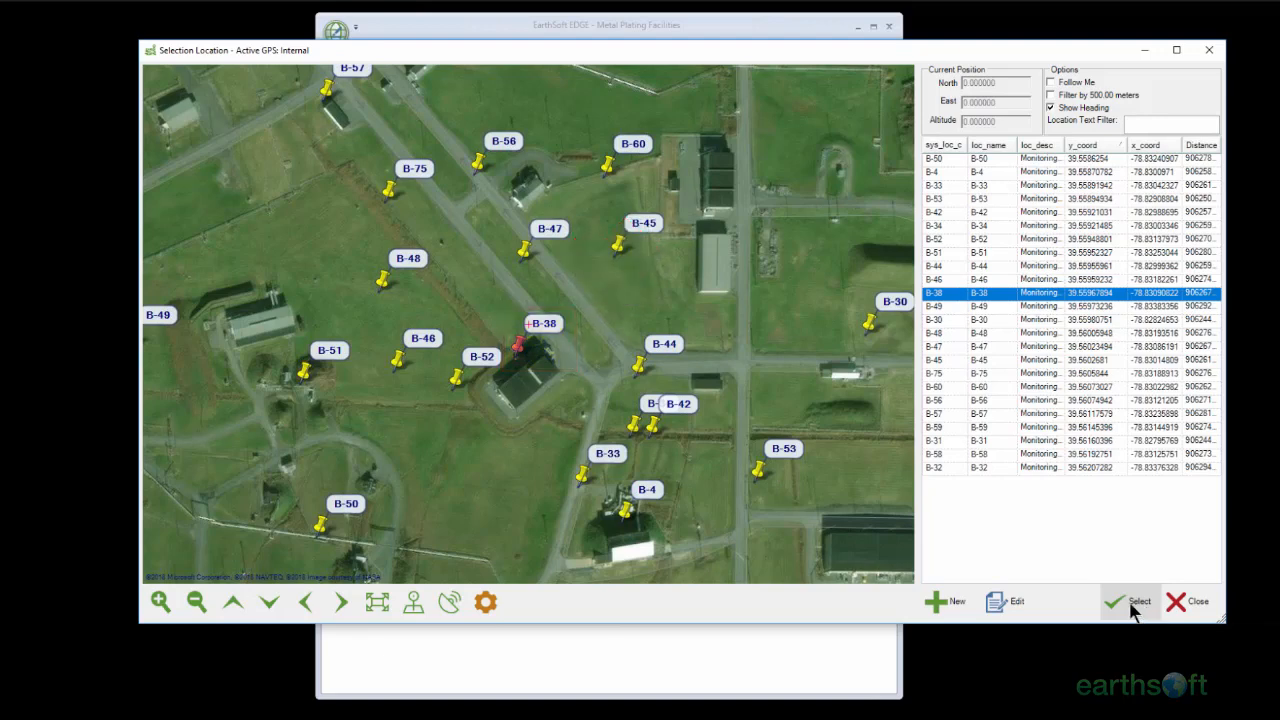
pyautogui.click(1135, 608)
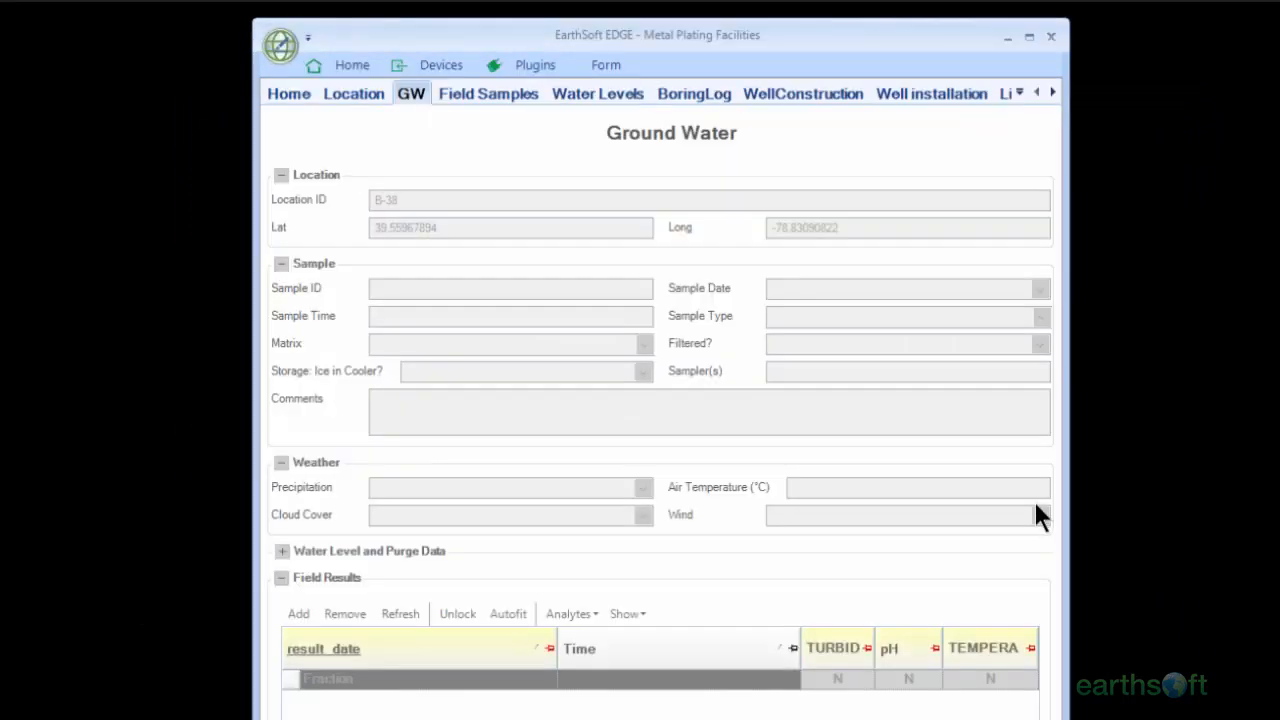
# Step: Create a new Ground Water record and set its sample type to N, Normal Environmental Sample
pyautogui.click(605, 66)
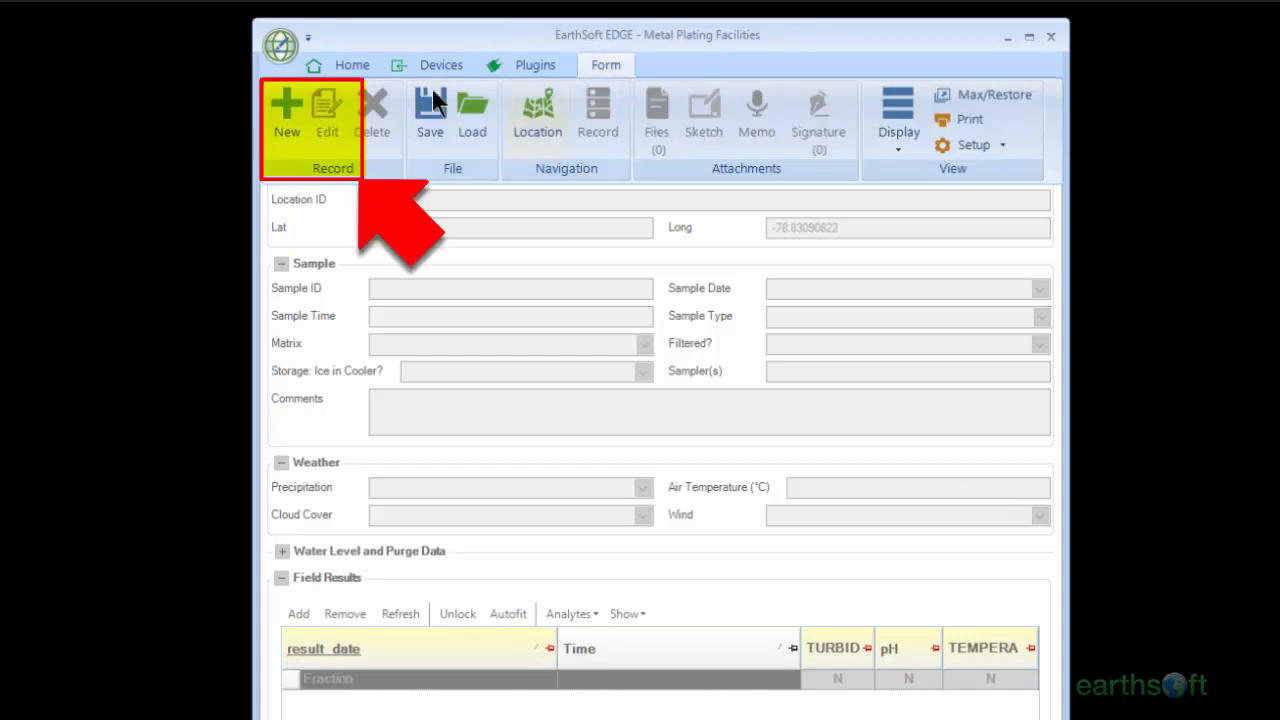
pyautogui.click(289, 120)
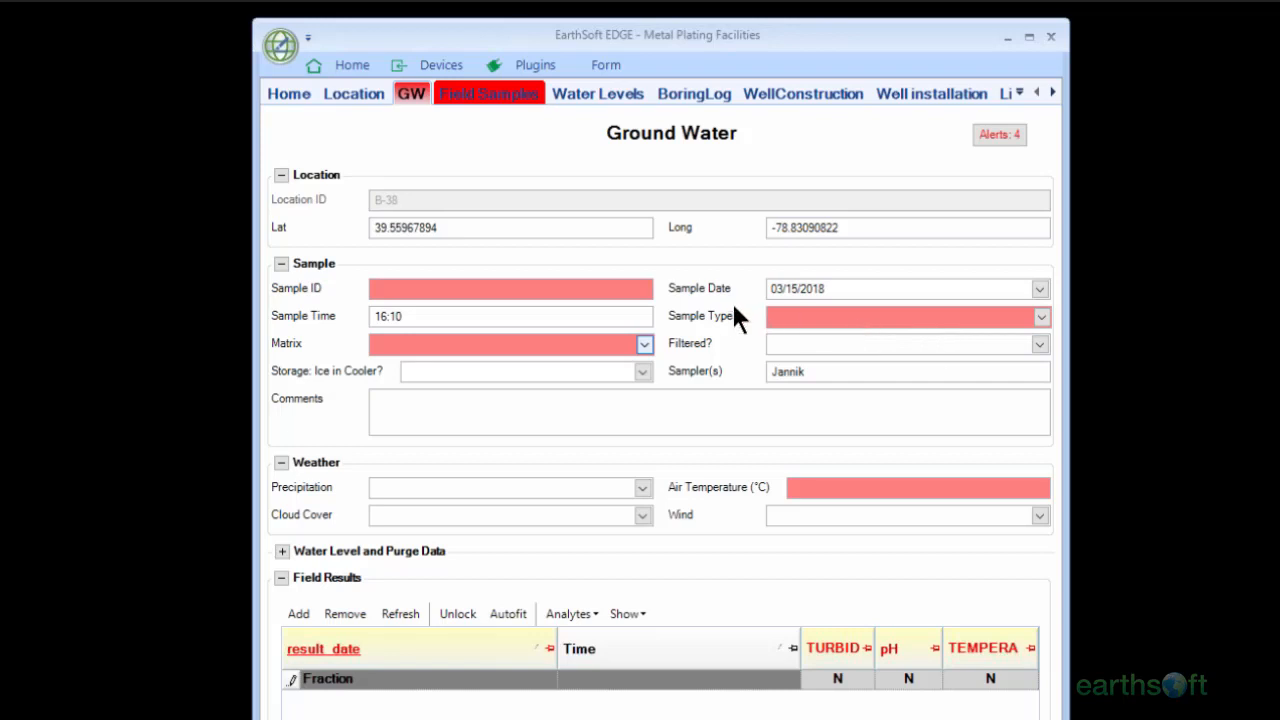
pyautogui.click(1040, 319)
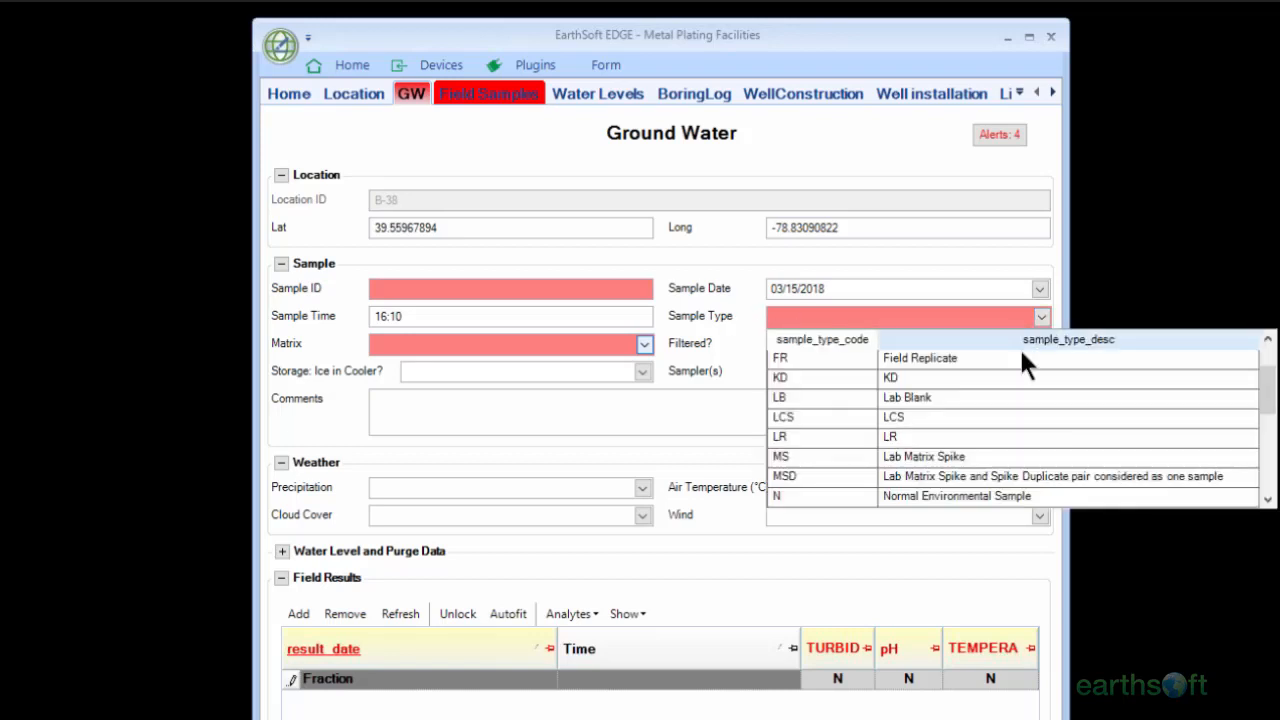
pyautogui.click(978, 497)
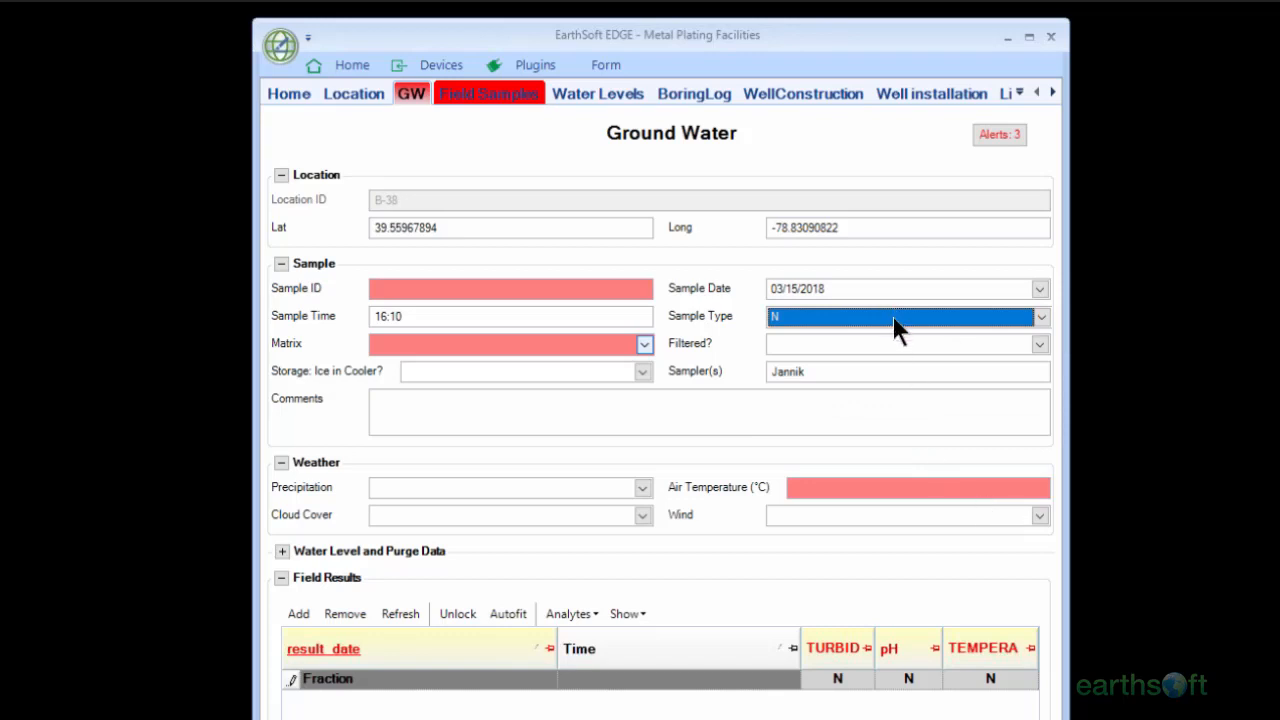
# Step: Review the record's list of alerts, close it, and set the sample matrix to WG, Groundwater
pyautogui.click(1003, 137)
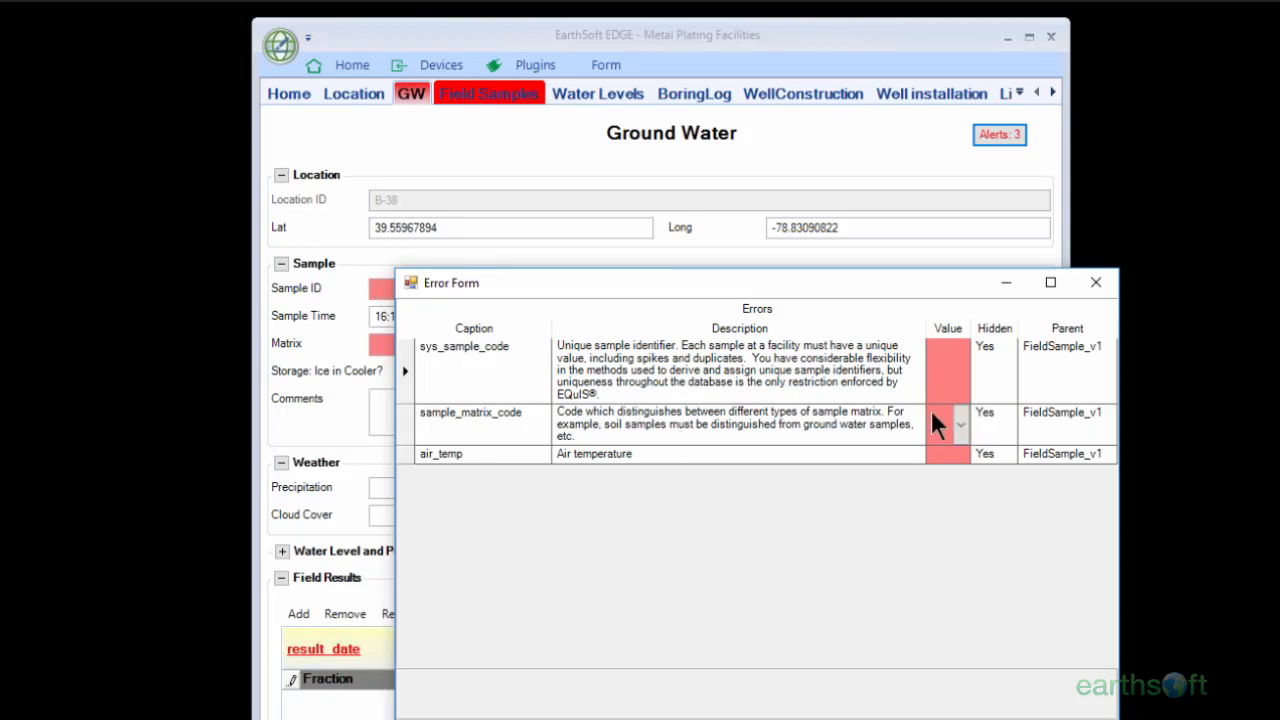
pyautogui.click(1093, 284)
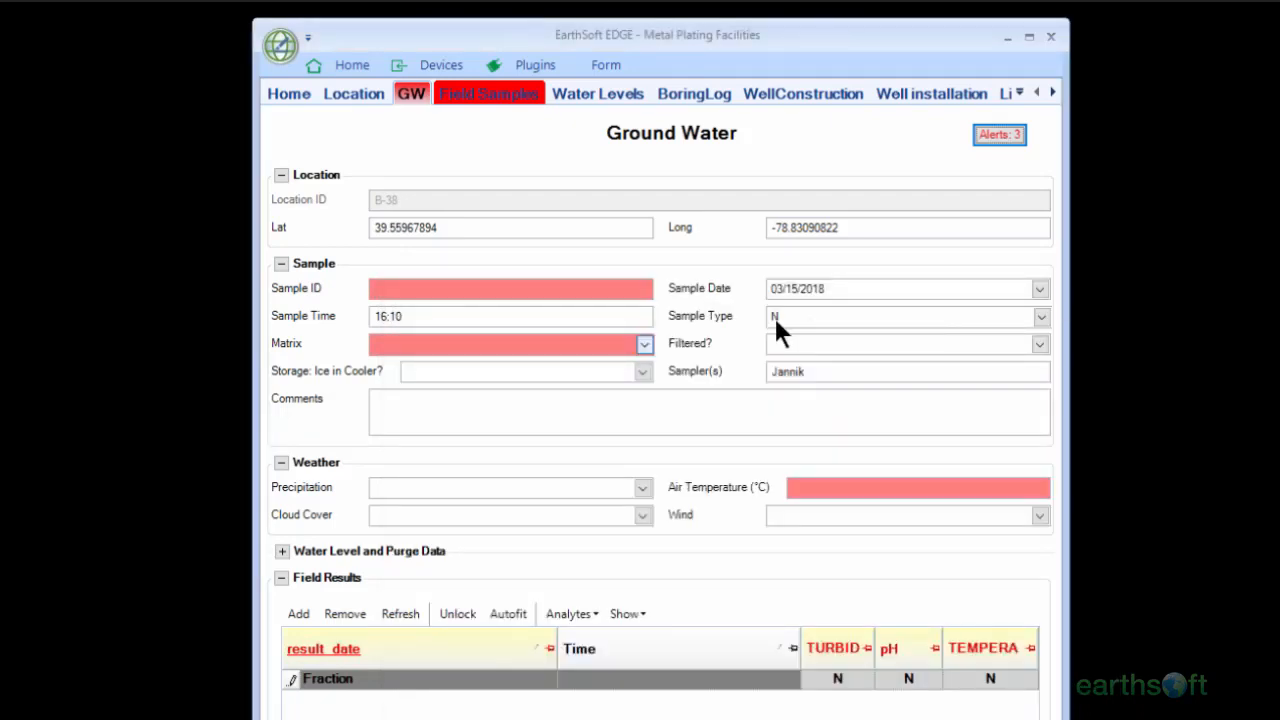
pyautogui.click(643, 345)
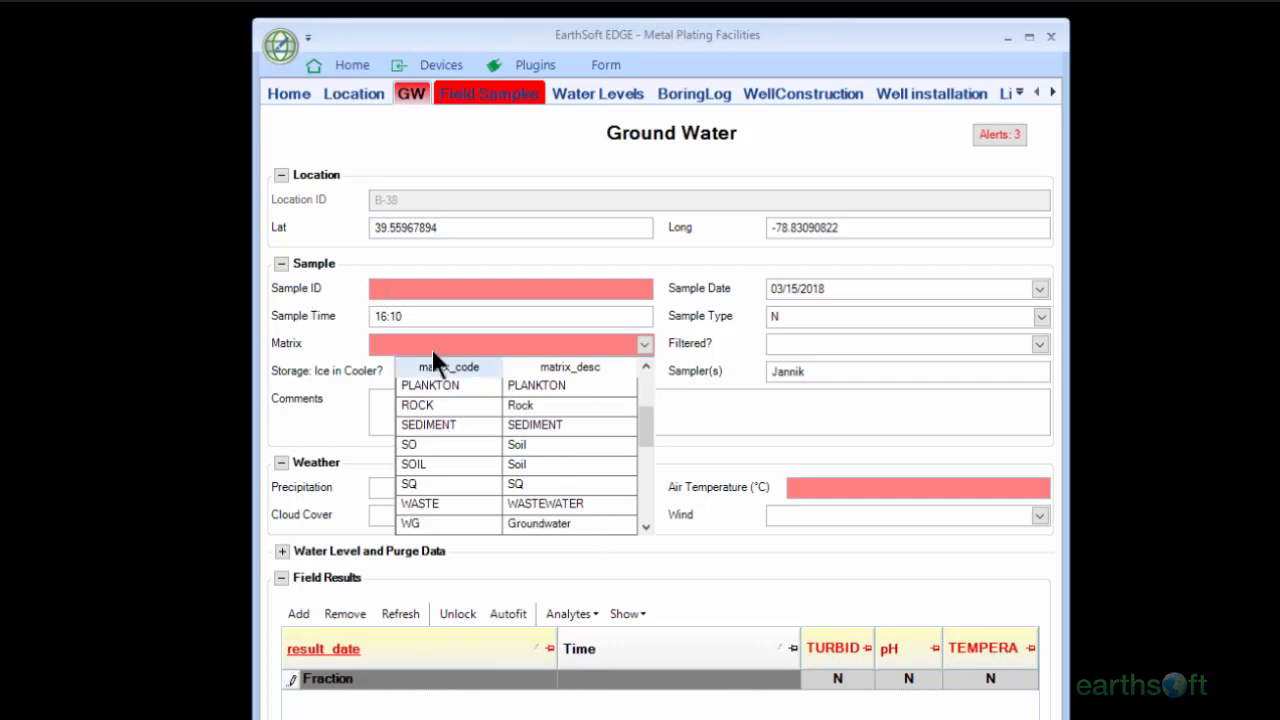
pyautogui.click(443, 524)
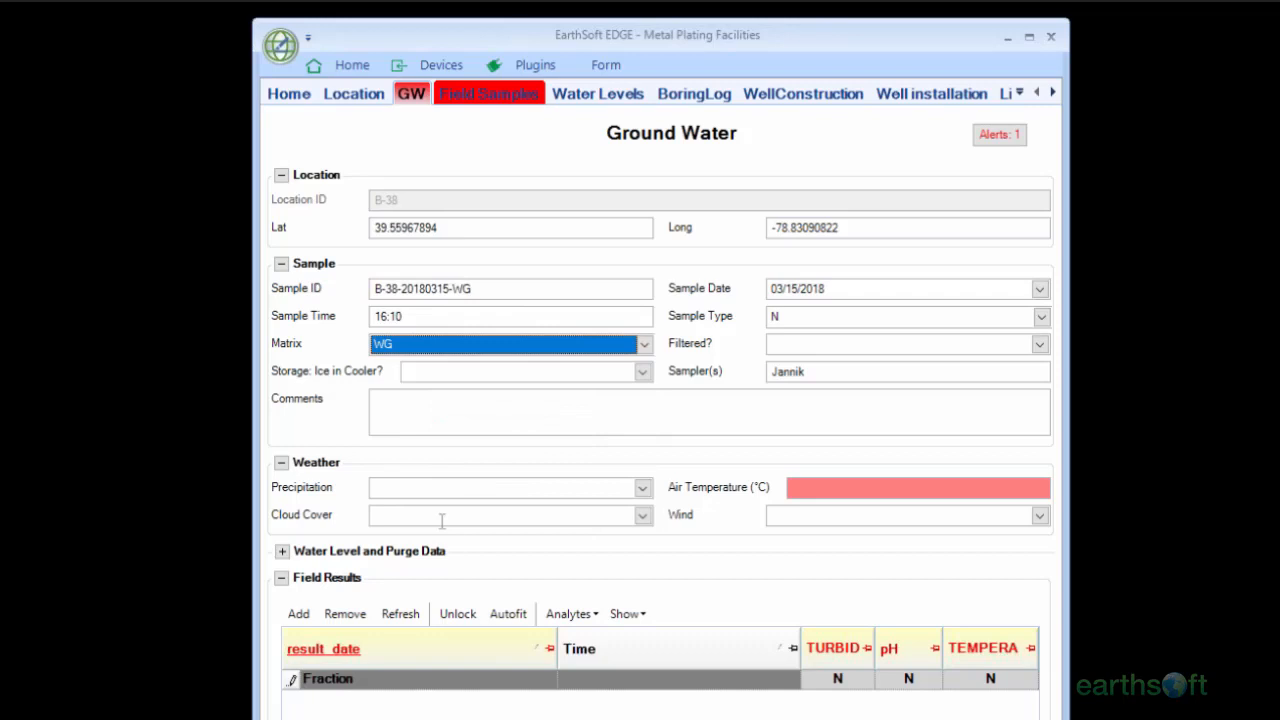
# Step: Examine how the sample ID is composed, including its location part
pyautogui.click(473, 288)
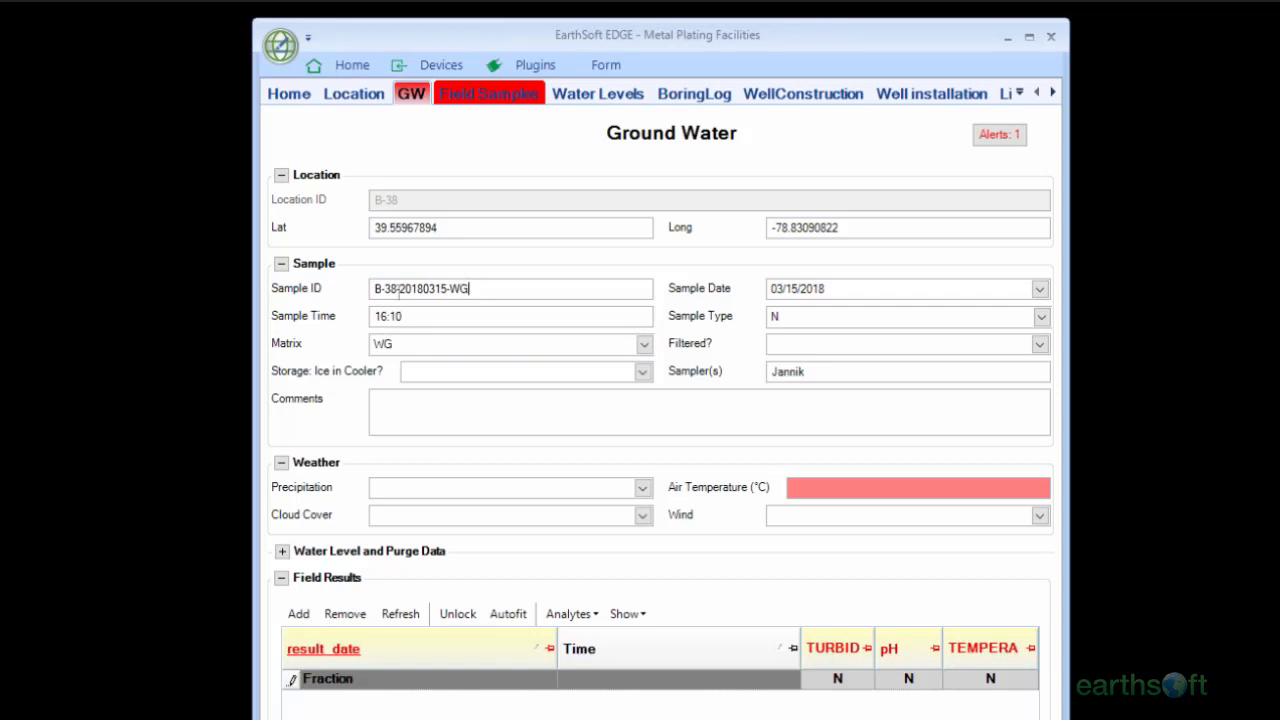
pyautogui.moveTo(399, 288); pyautogui.dragTo(374, 288)
pyautogui.click(484, 289)
# Step: Set the sample's Filtered value to N and Storage: Ice in Cooler to Y
pyautogui.click(1038, 343)
pyautogui.click(1011, 381)
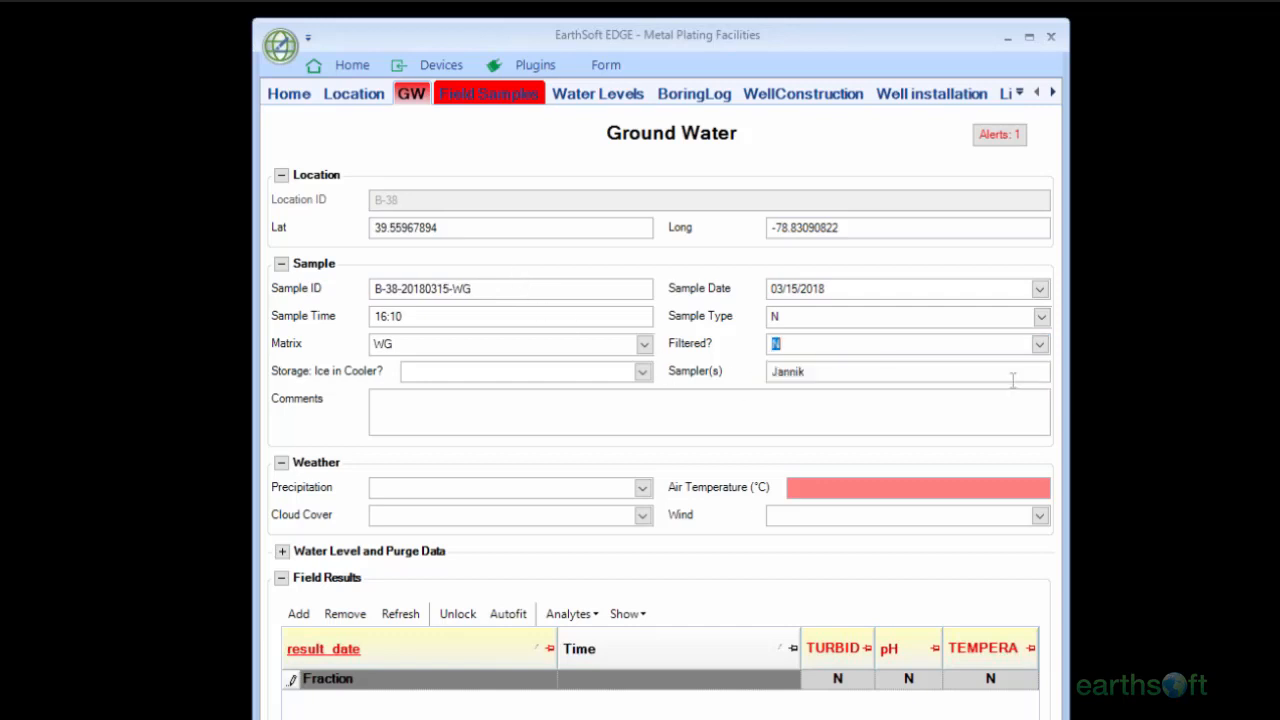
pyautogui.click(840, 376)
pyautogui.click(643, 372)
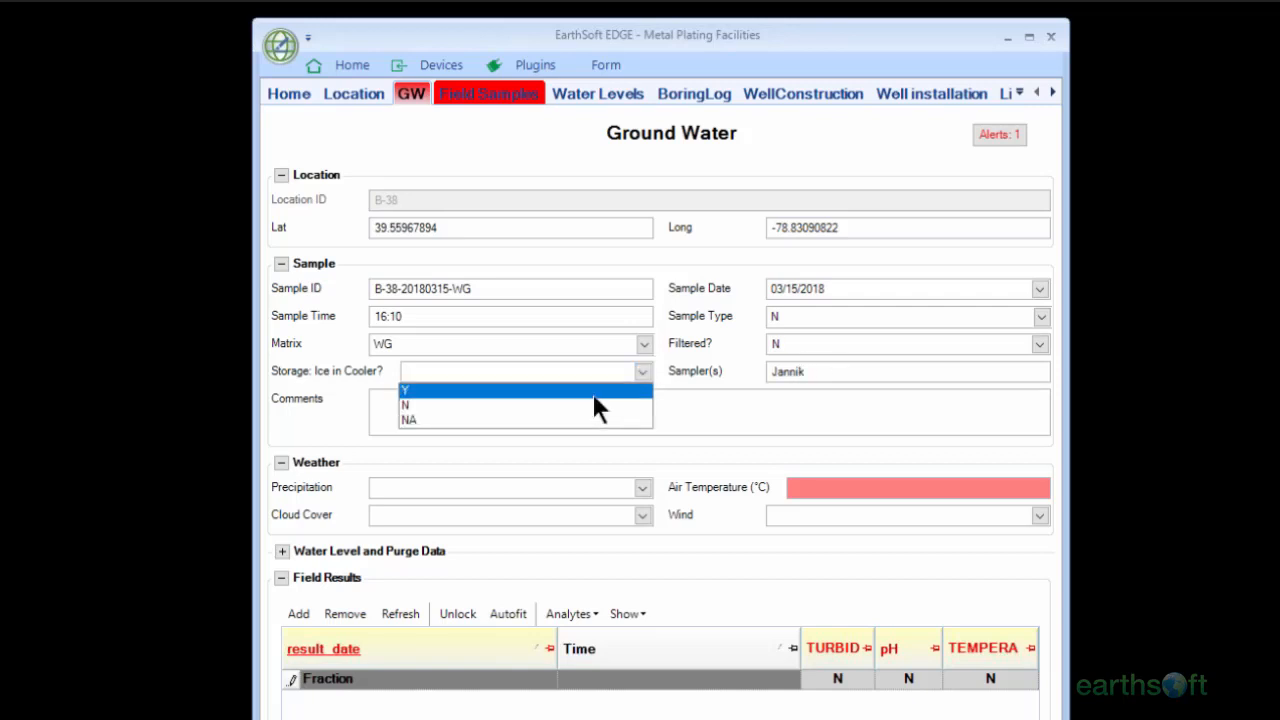
pyautogui.click(593, 393)
pyautogui.click(596, 402)
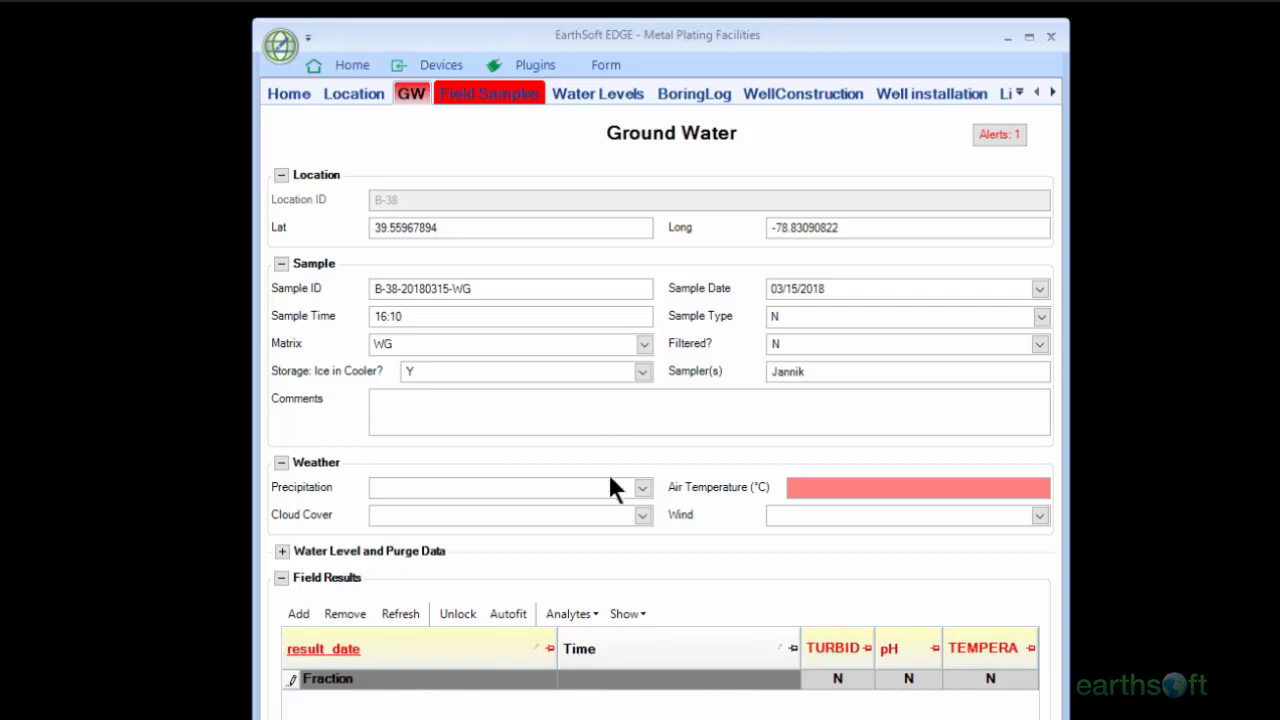
# Step: Record the weather as mist precipitation, 18 °C air temperature, 75% cloud cover and Light breeze wind
pyautogui.click(643, 488)
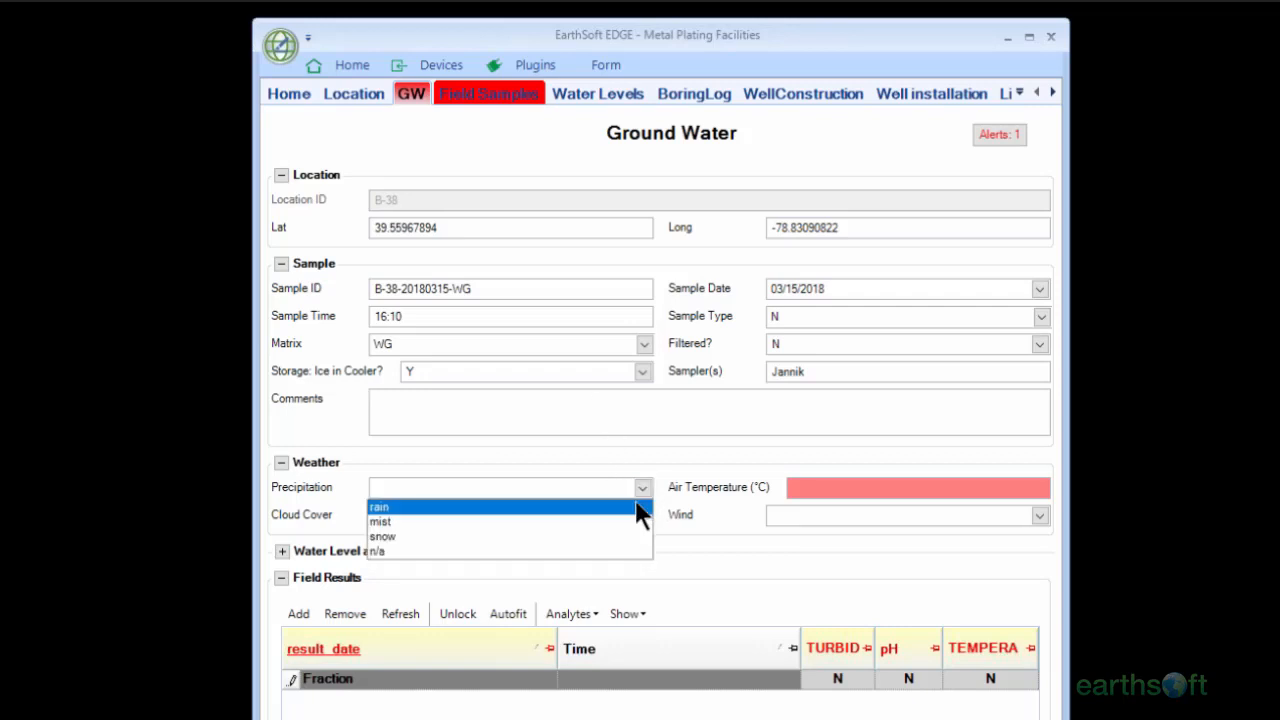
pyautogui.click(623, 524)
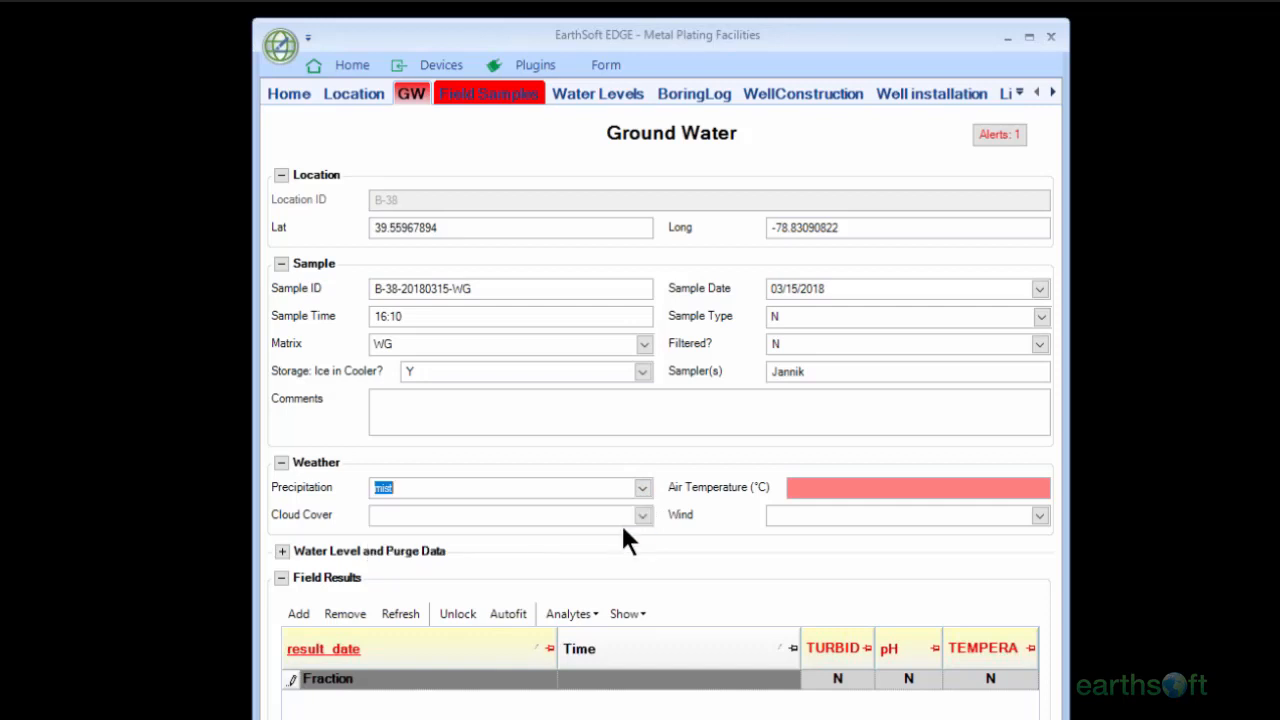
pyautogui.click(871, 495)
pyautogui.write('18')
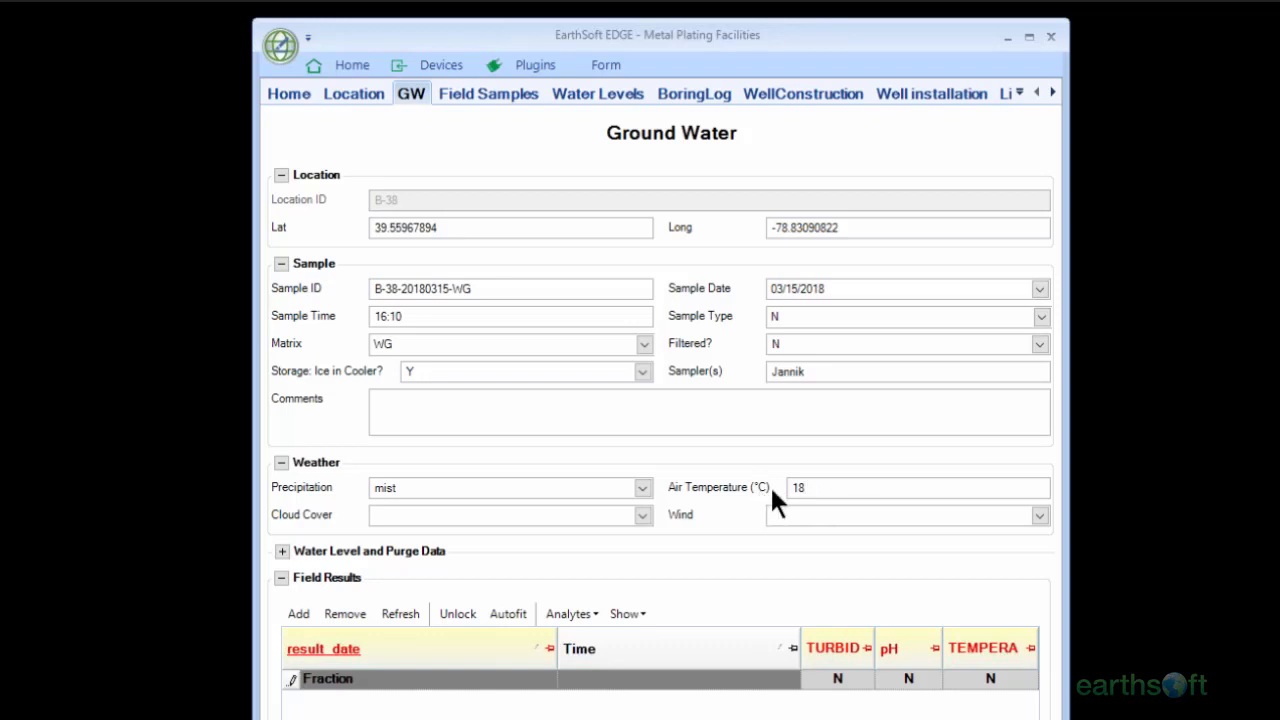
pyautogui.click(642, 515)
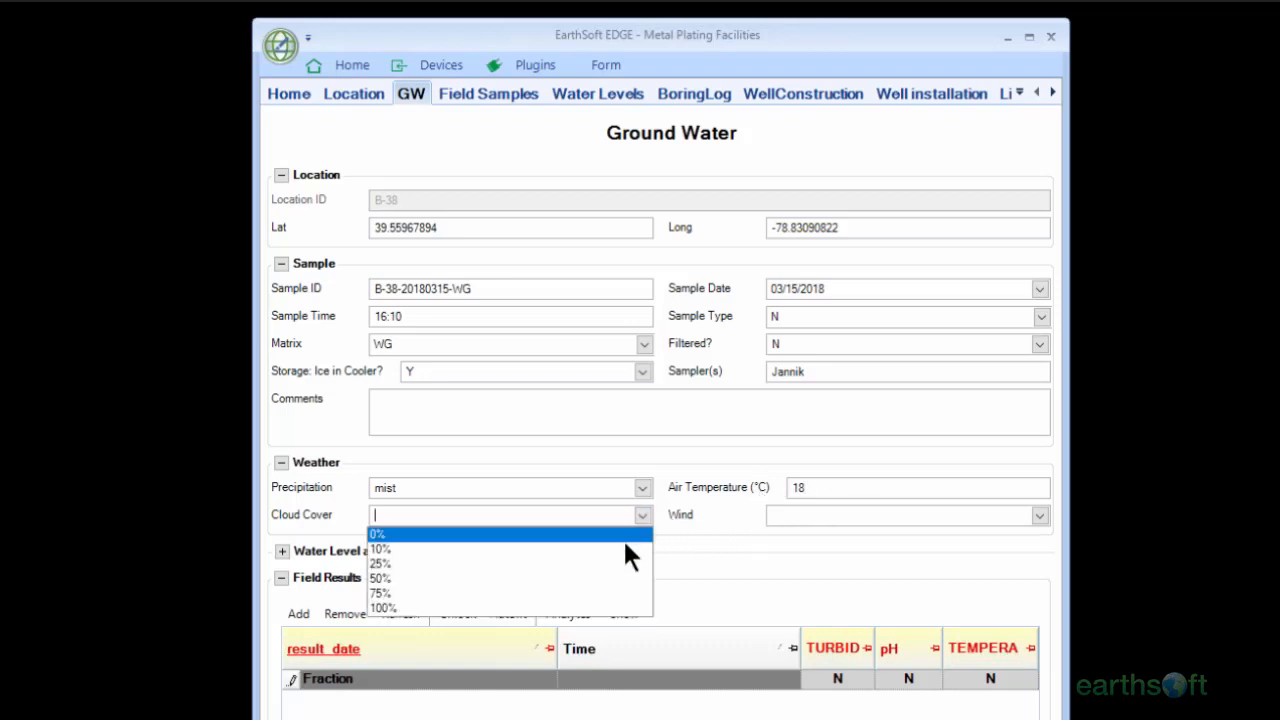
pyautogui.click(592, 593)
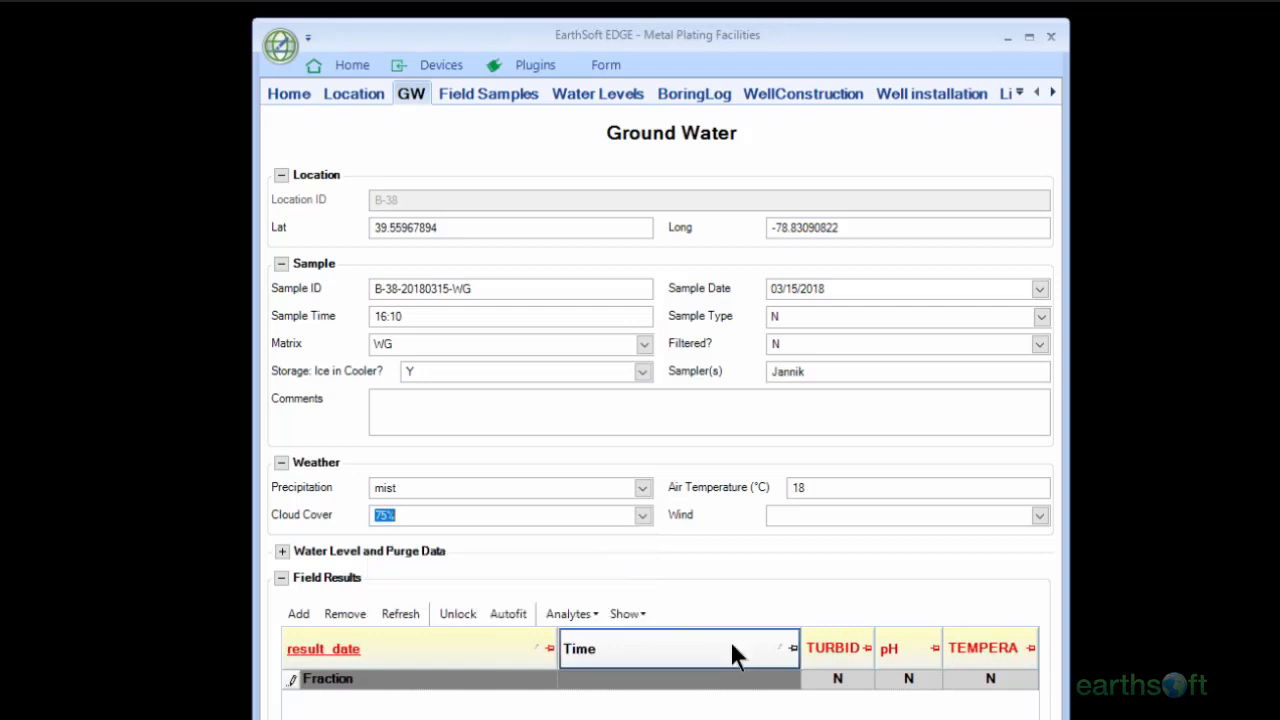
pyautogui.click(1041, 514)
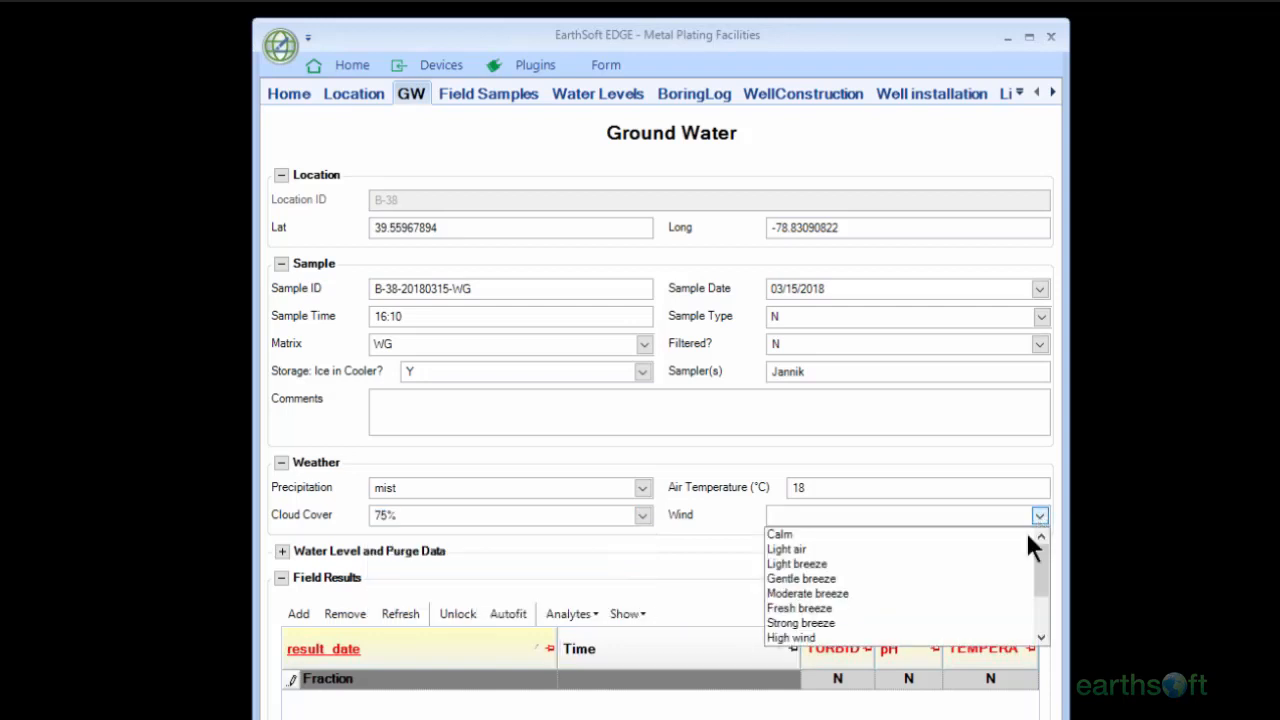
pyautogui.click(998, 564)
pyautogui.press('Tab')
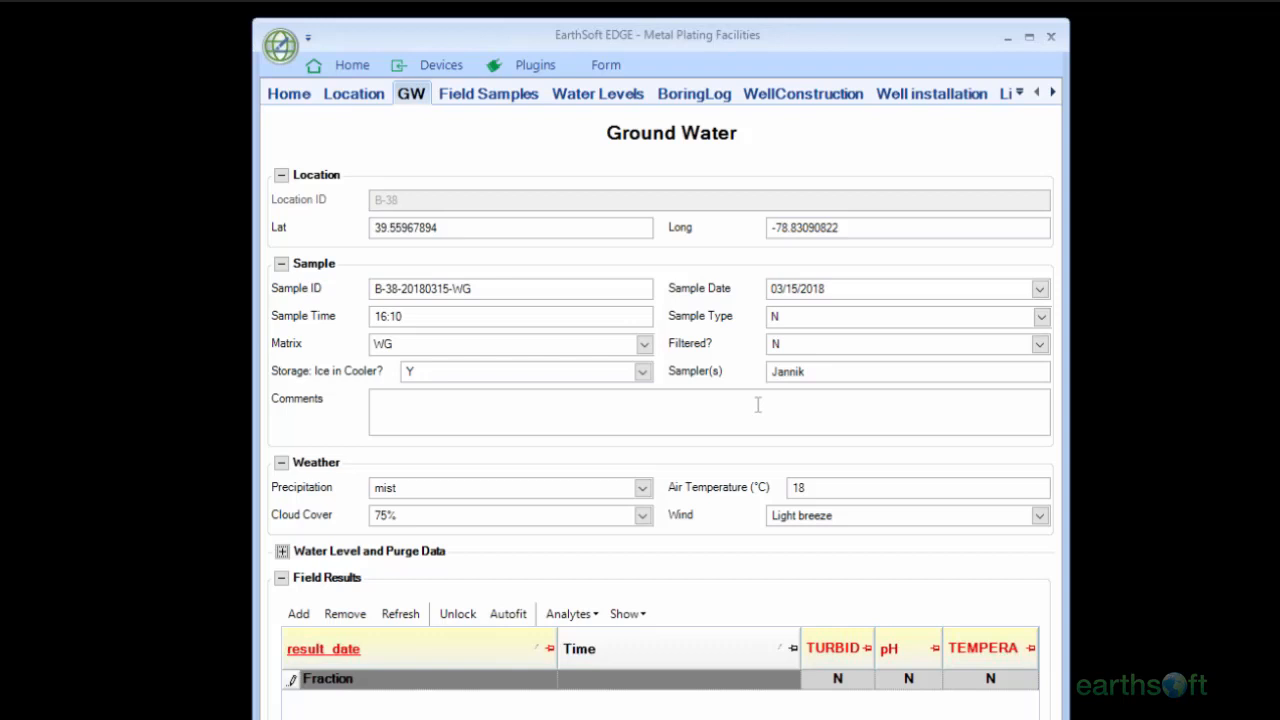
# Step: Review the available sample type and matrix codes without changing either selection
pyautogui.click(1041, 317)
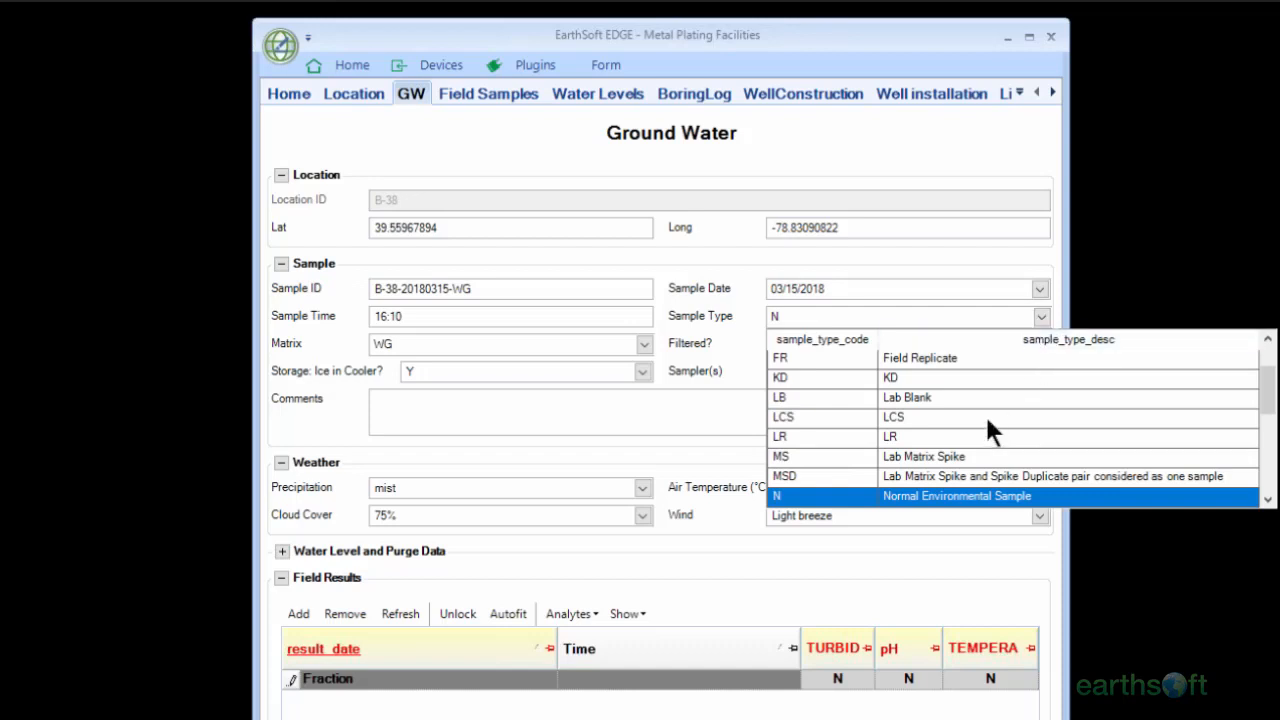
pyautogui.click(662, 343)
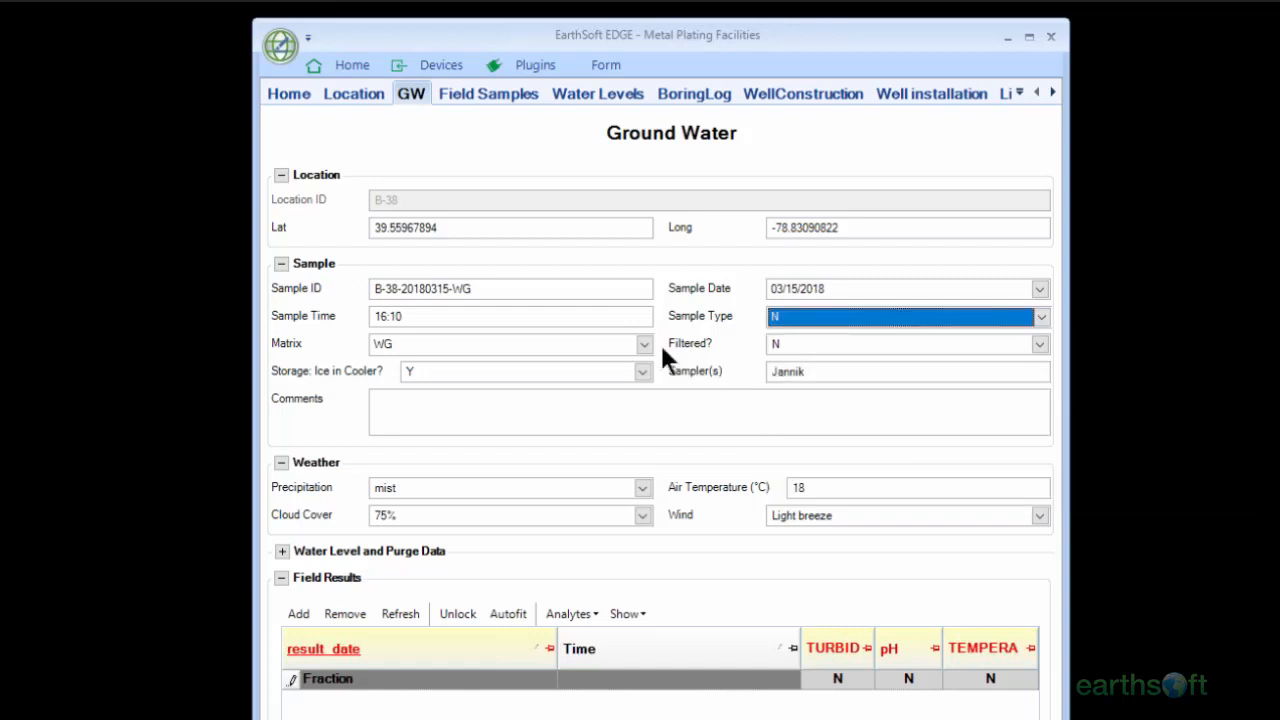
pyautogui.click(645, 344)
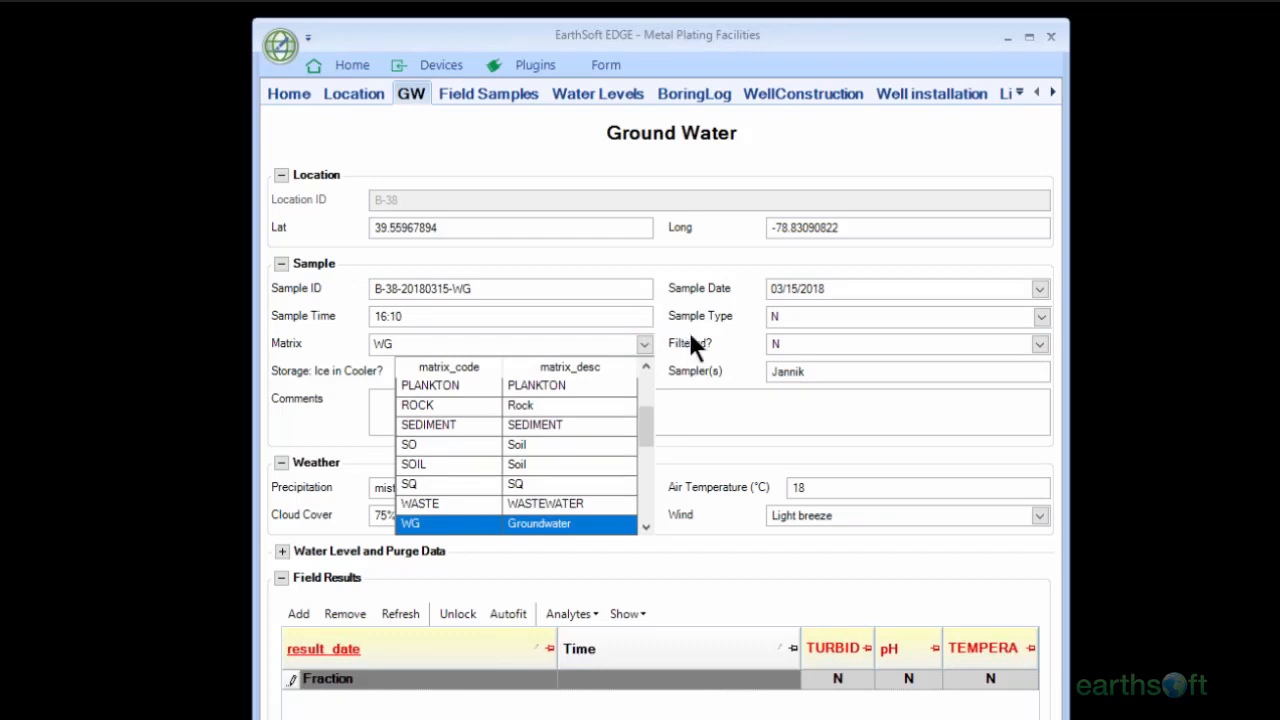
pyautogui.click(688, 331)
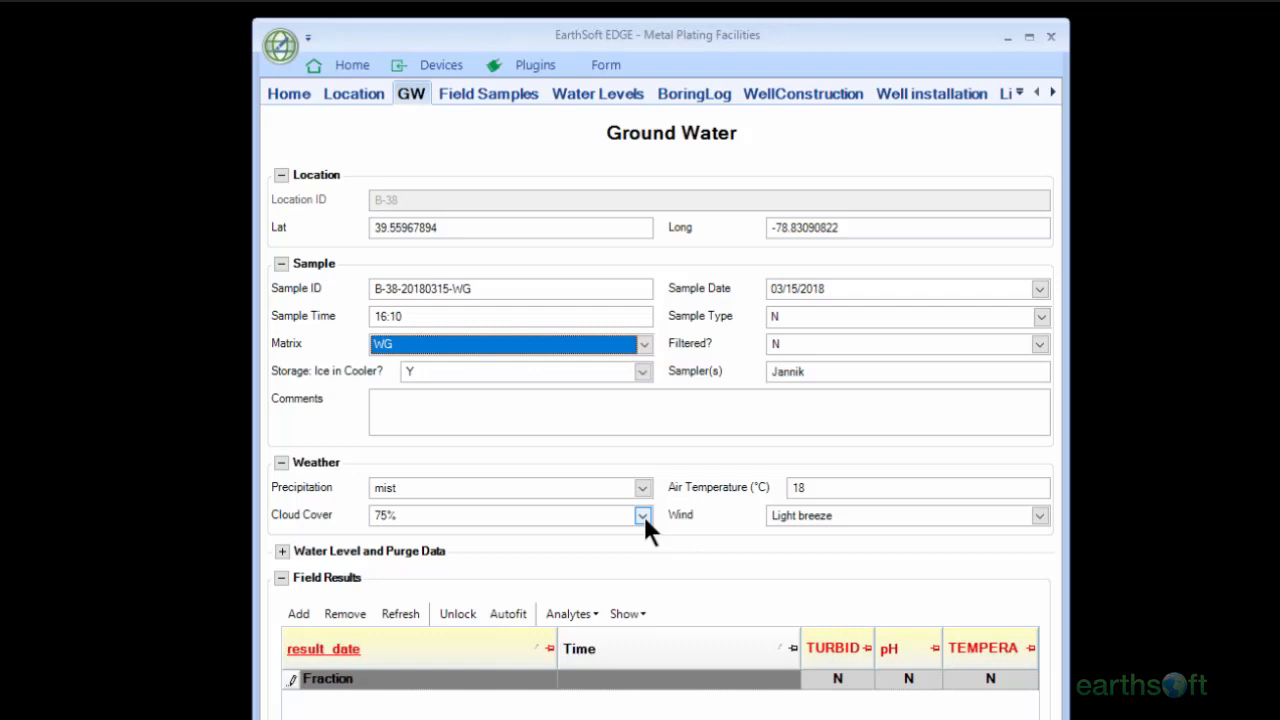
# Step: Autofit the field results columns and add a result row with turbidity 5.1, pH 7.2 and temperature 17.9
pyautogui.click(508, 614)
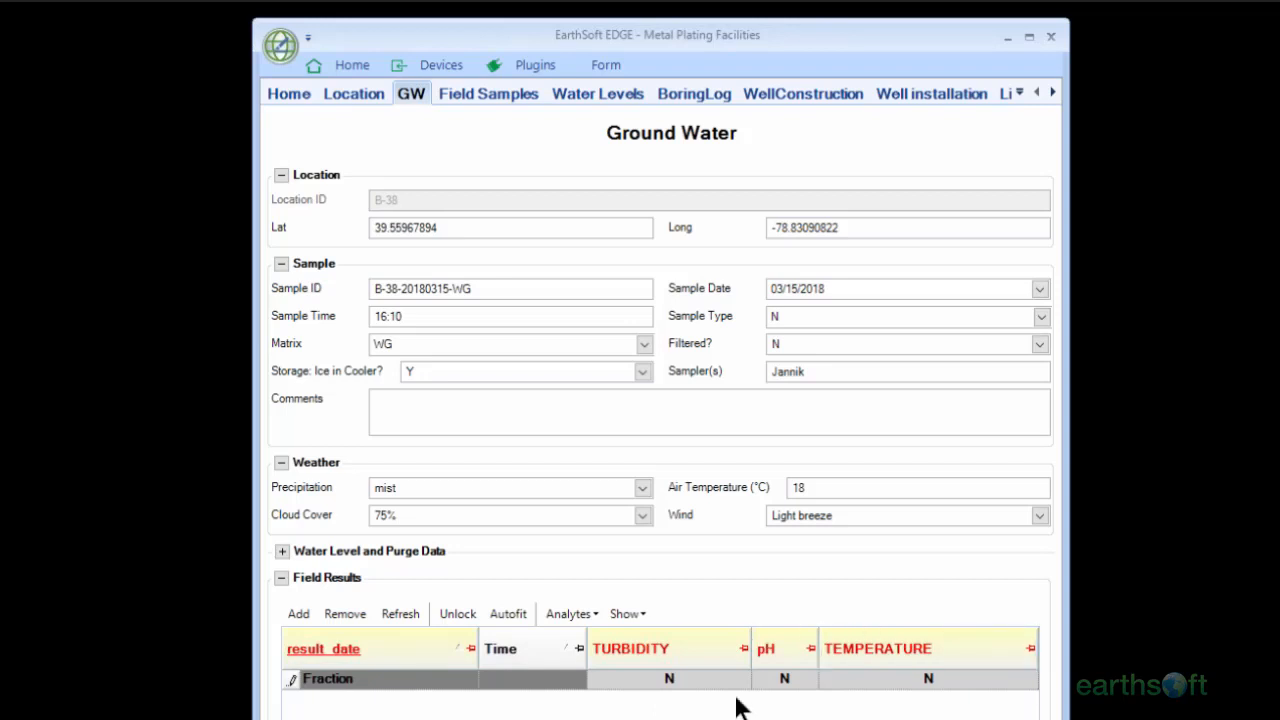
pyautogui.click(310, 616)
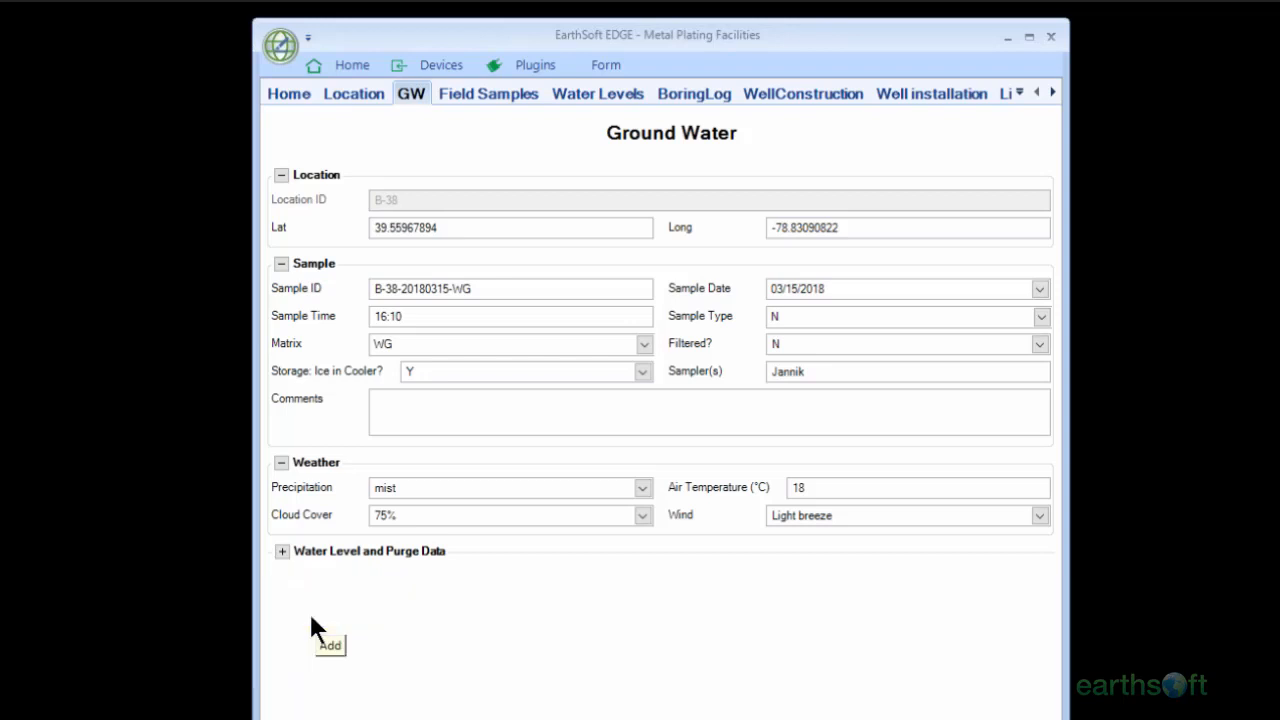
pyautogui.click(612, 700)
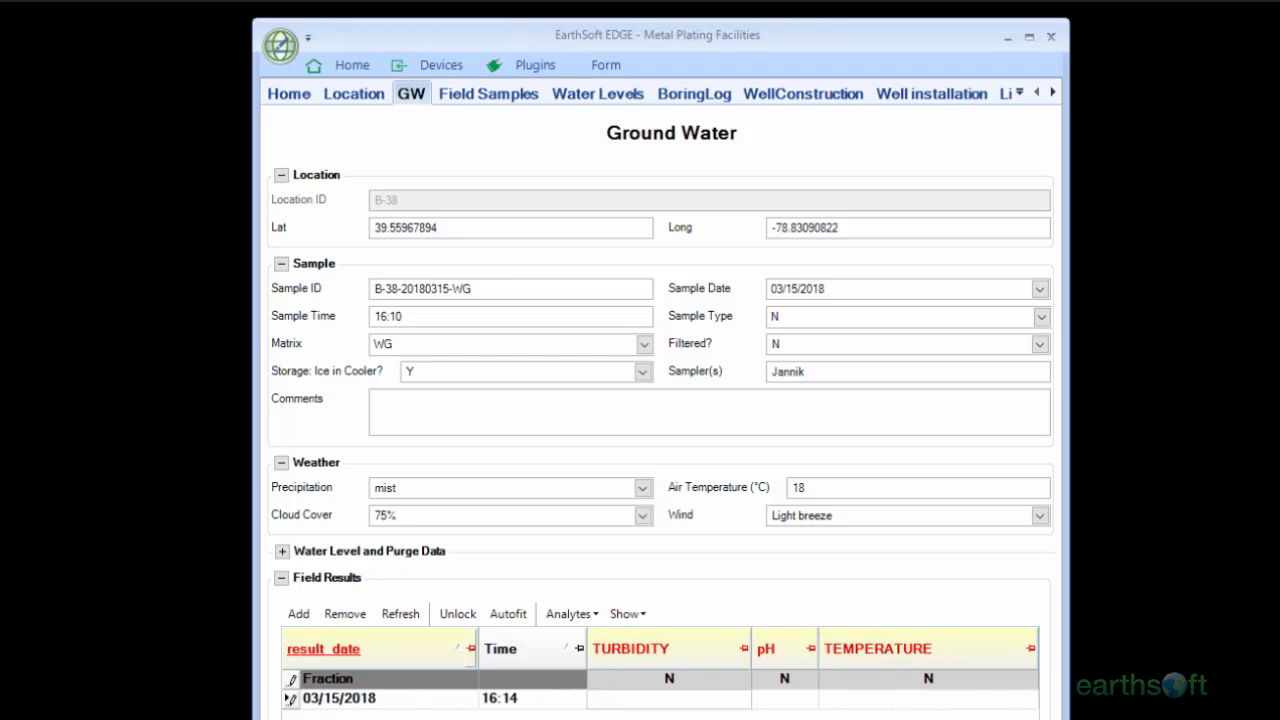
pyautogui.write('5.1')
pyautogui.click(766, 702)
pyautogui.write('7.2')
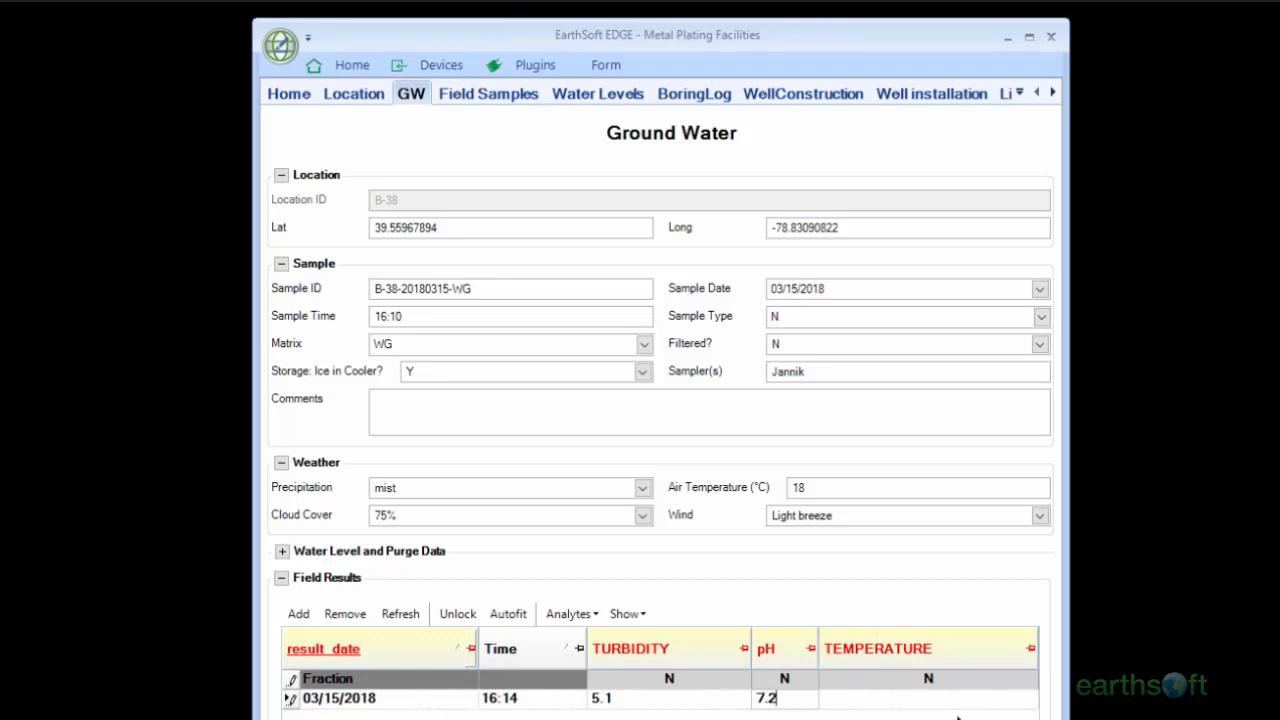
pyautogui.click(958, 703)
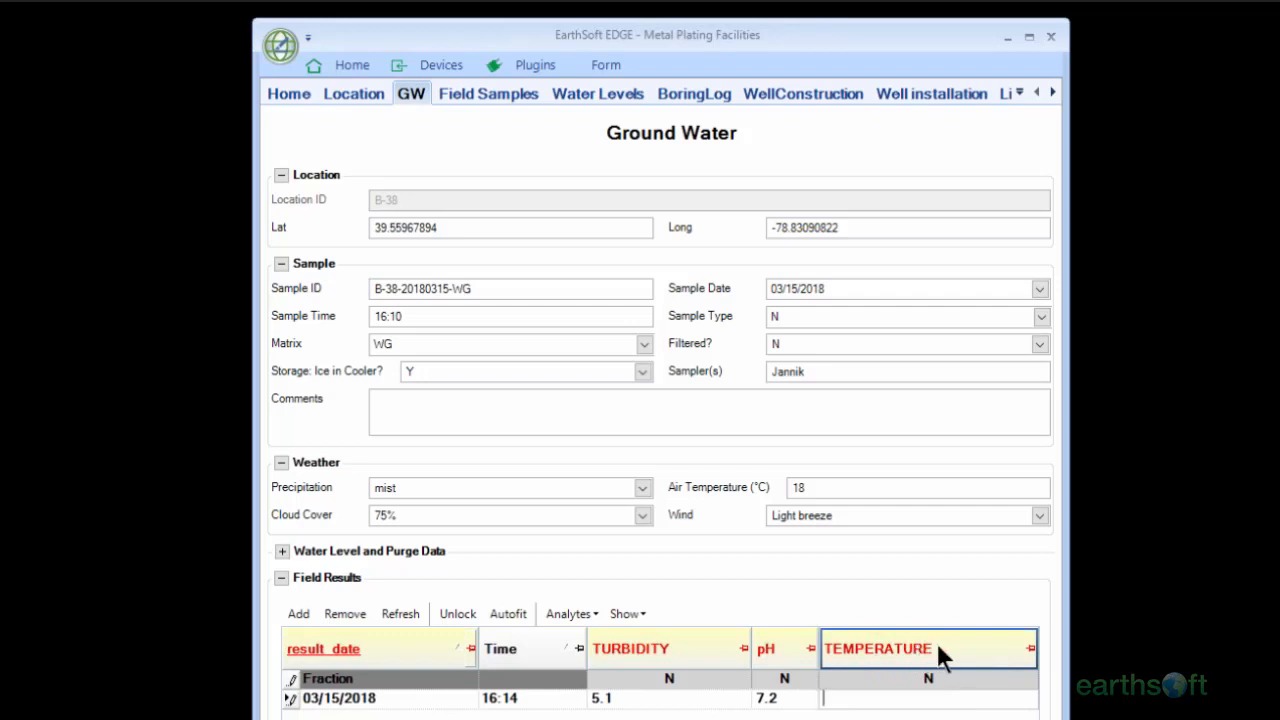
pyautogui.write('17.9')
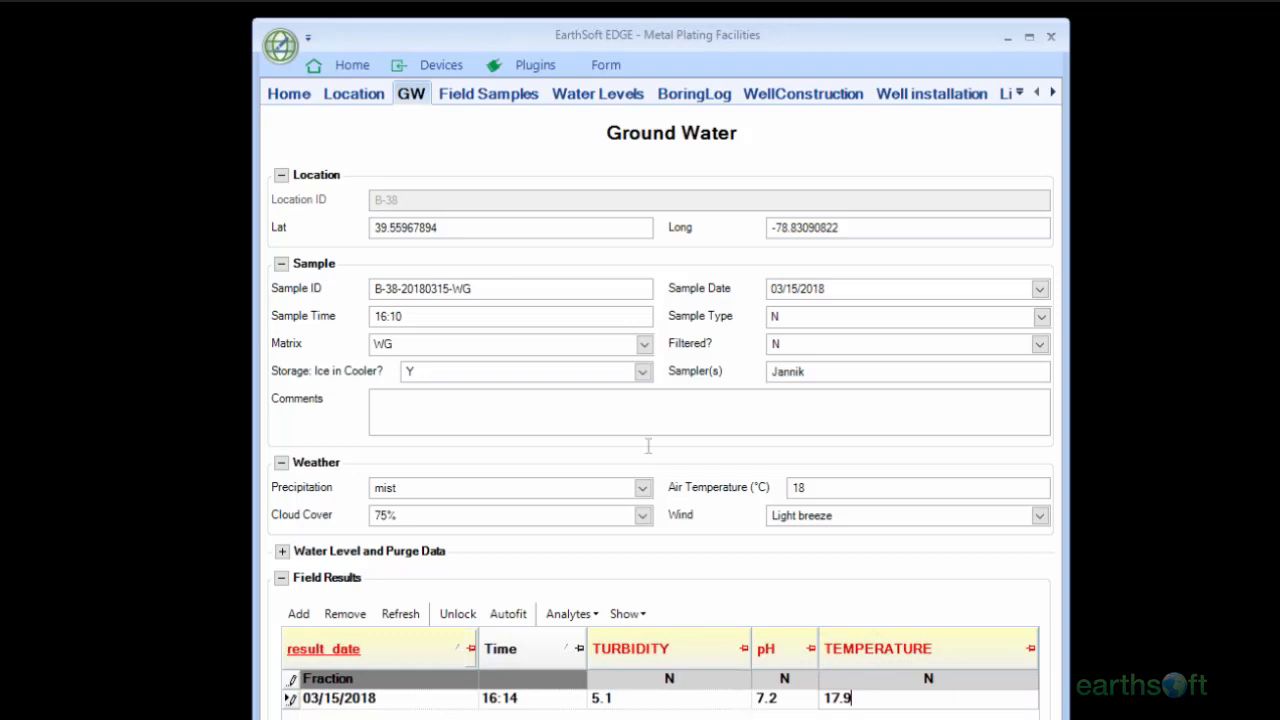
# Step: View the monitoring wells around B-38 on the location selection map and return to the form
pyautogui.click(609, 66)
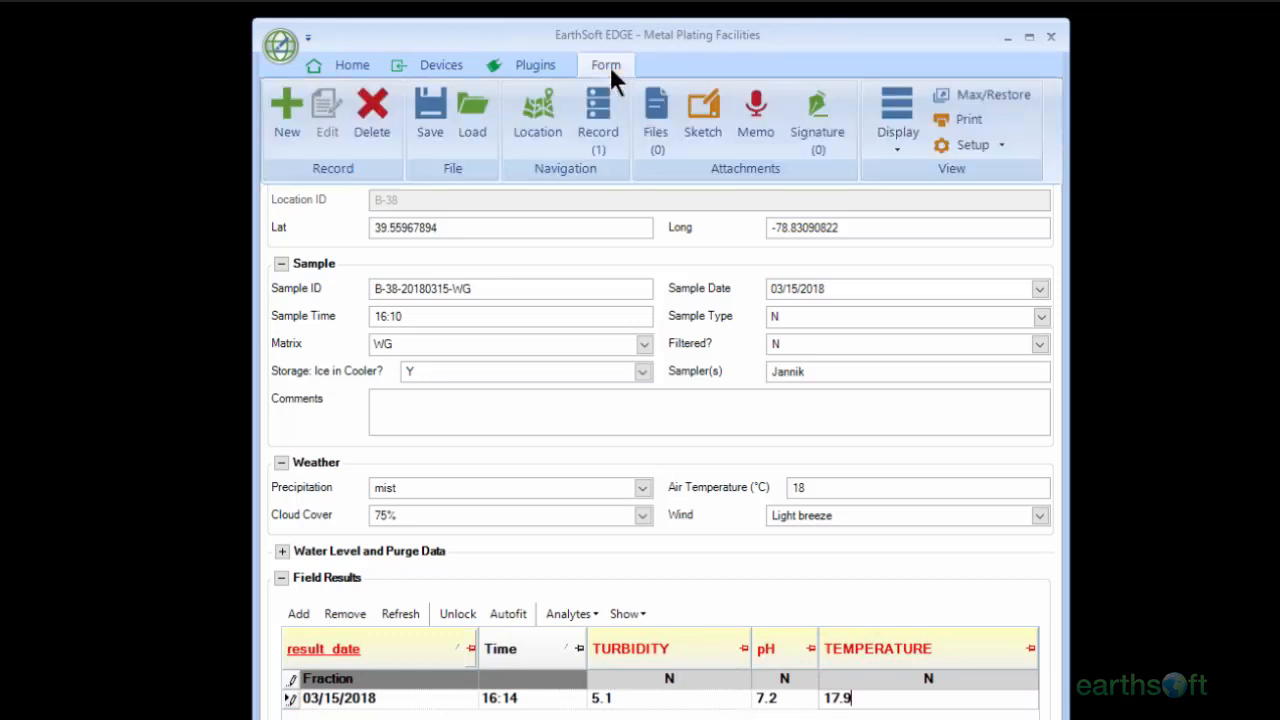
pyautogui.click(558, 138)
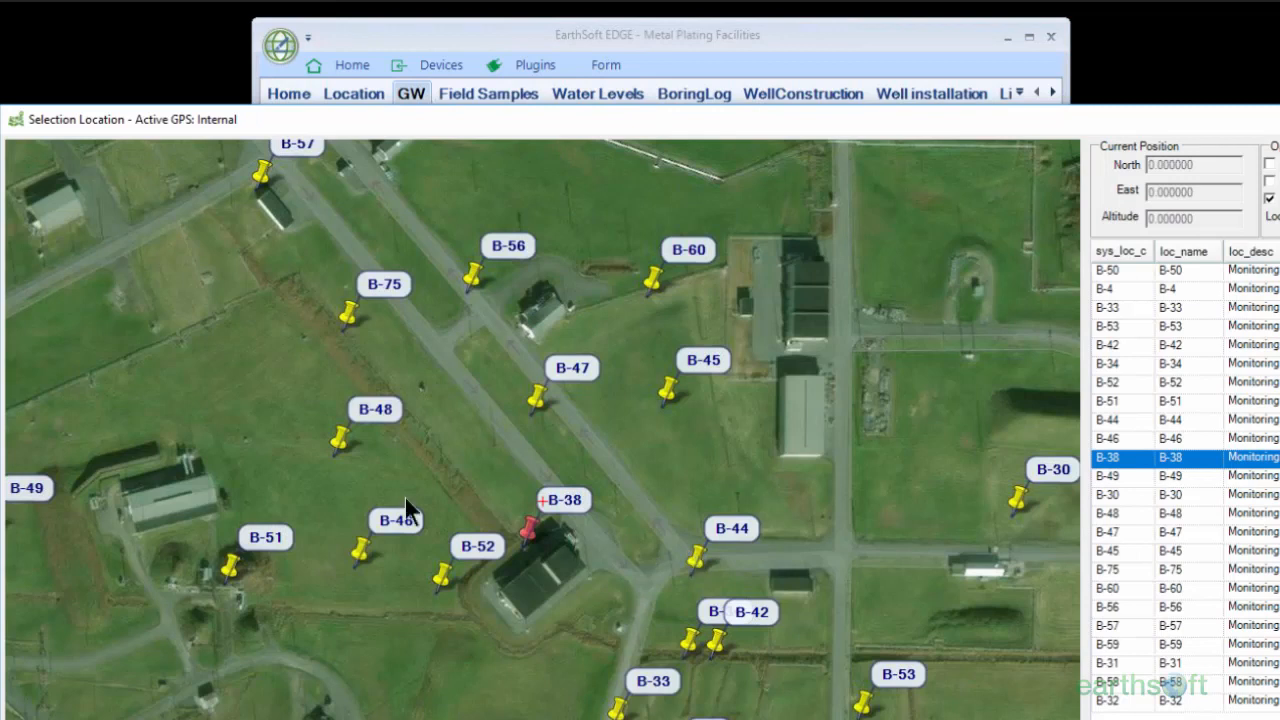
pyautogui.click(341, 440)
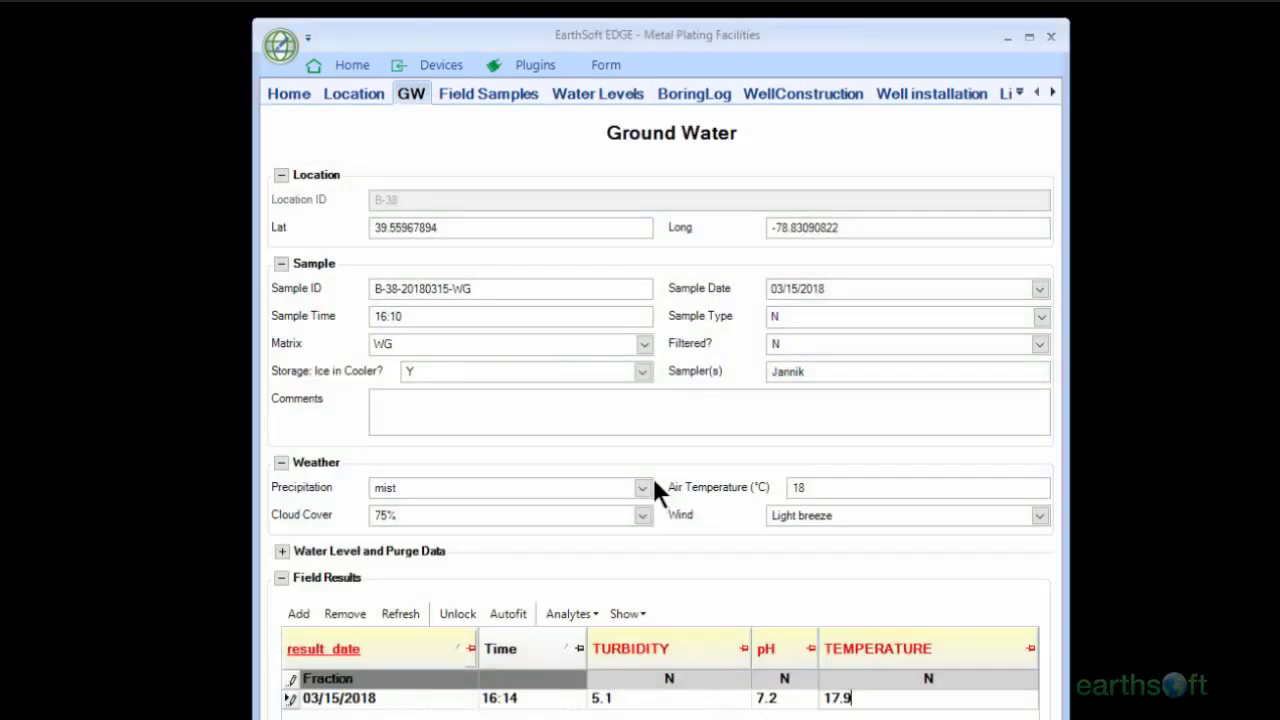
# Step: Sign the Ground Water form in the Technician role with a freehand signature and the signer's name
pyautogui.click(607, 69)
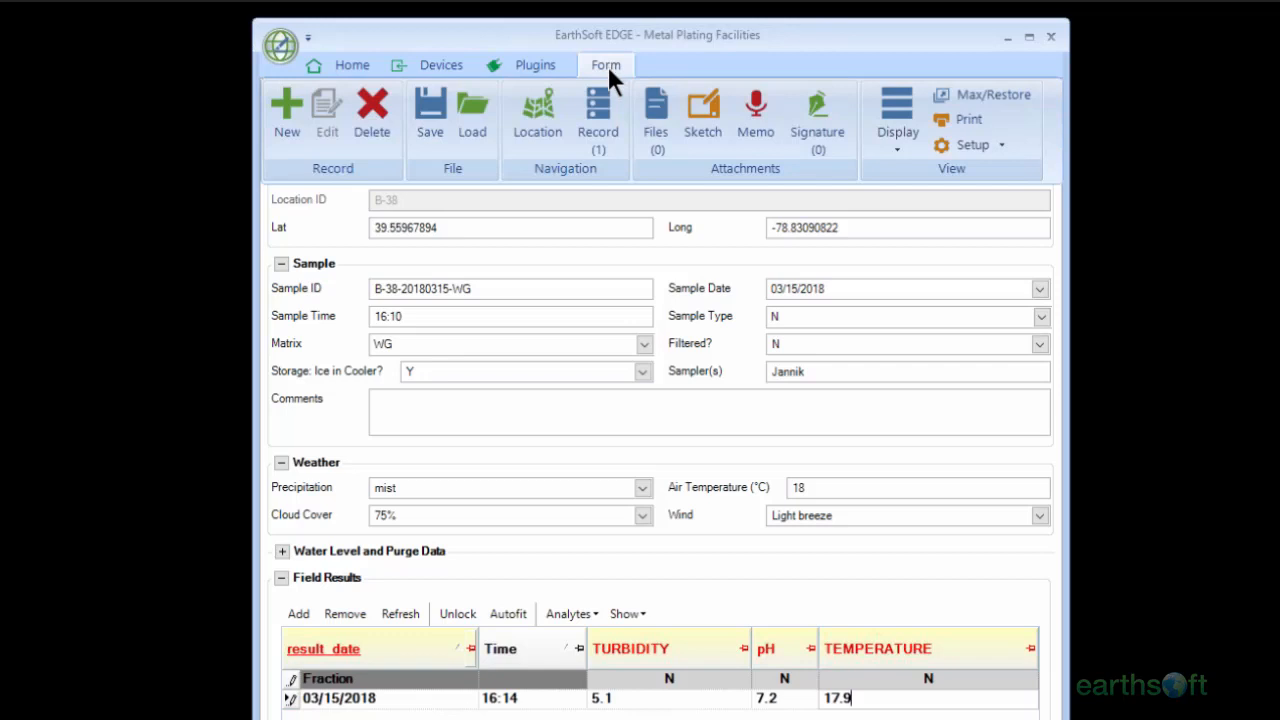
pyautogui.click(800, 150)
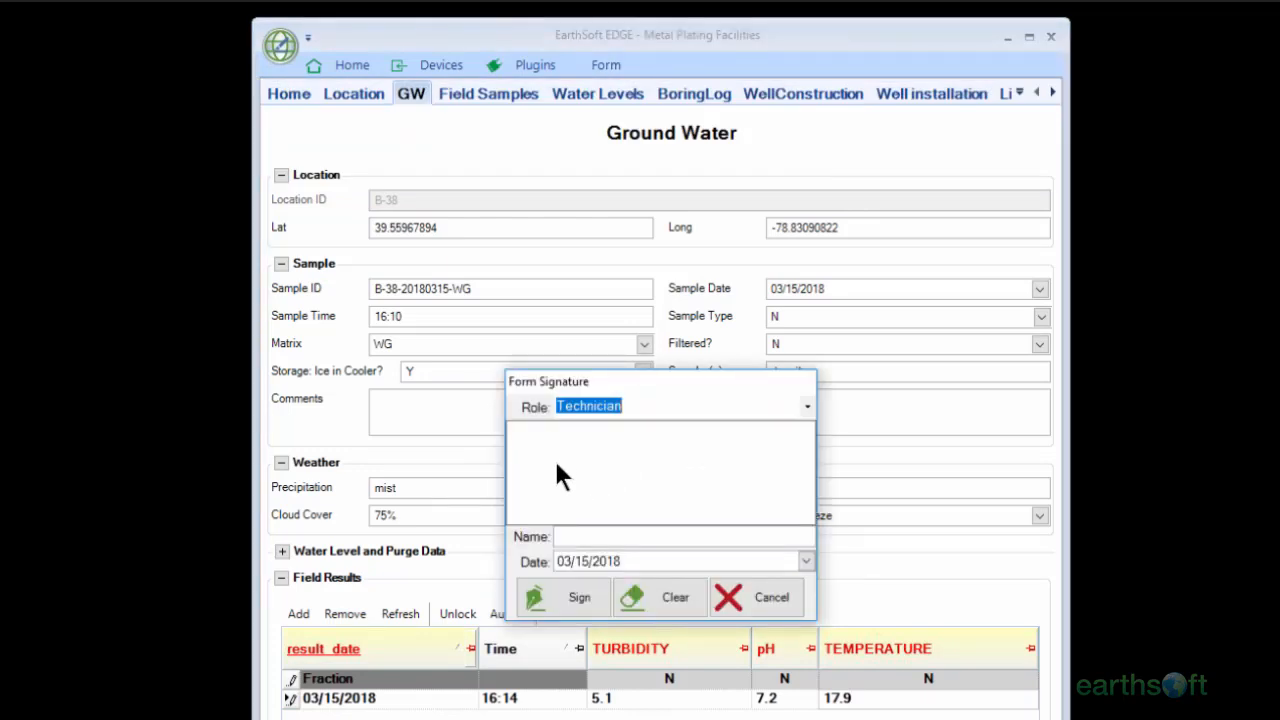
pyautogui.click(684, 528)
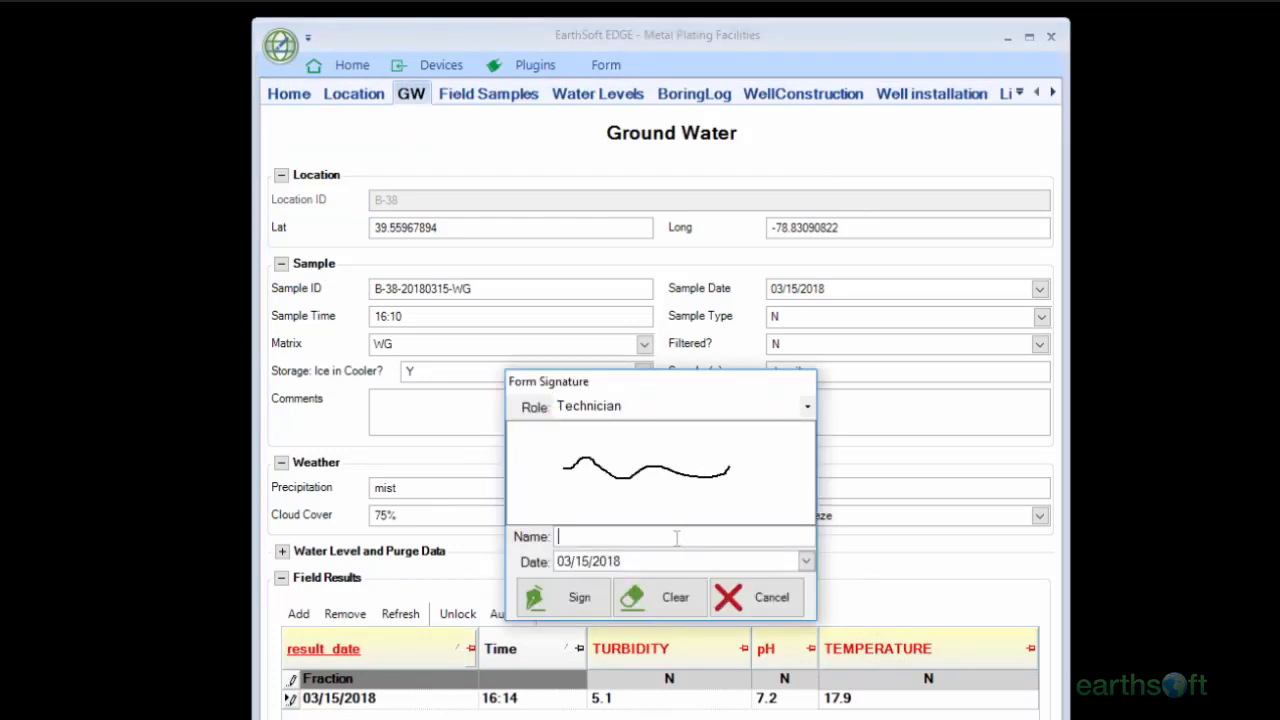
pyautogui.write('Jannik')
pyautogui.click(575, 598)
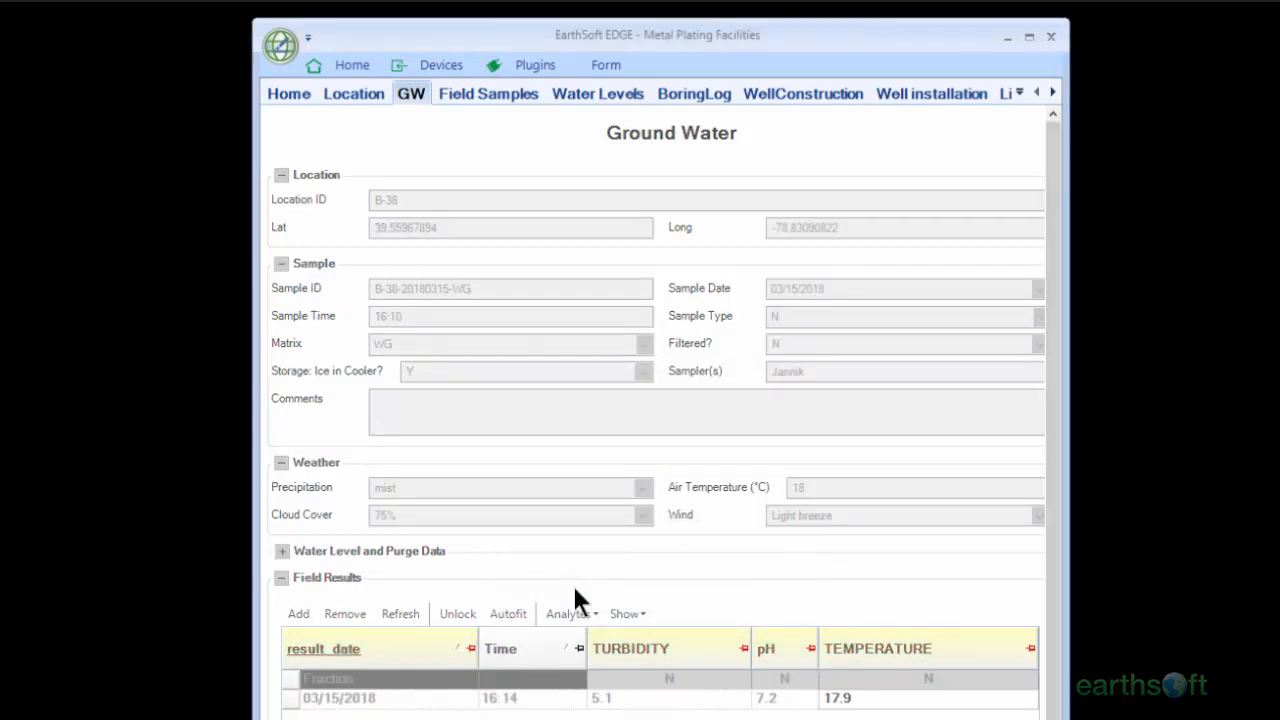
# Step: Widen the application window slightly so the full width of the Ground Water form fits
pyautogui.scroll(-1, 575, 590)
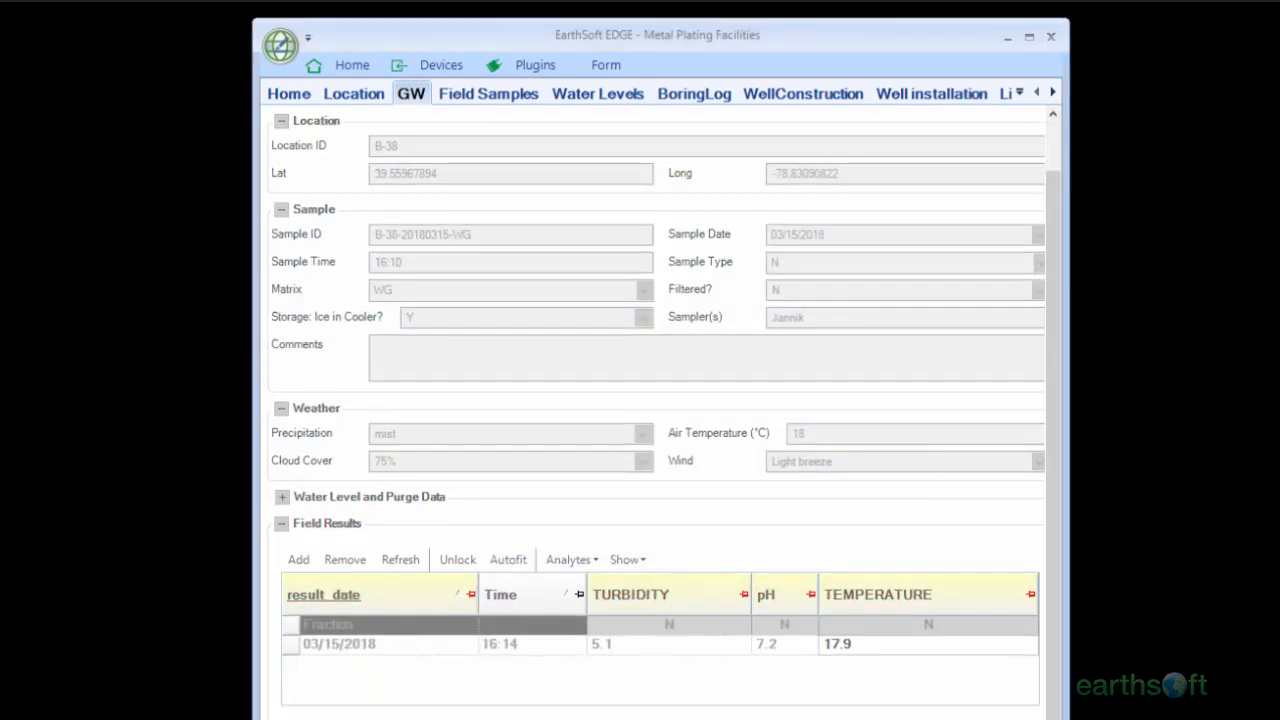
pyautogui.scroll(1, 664, 417)
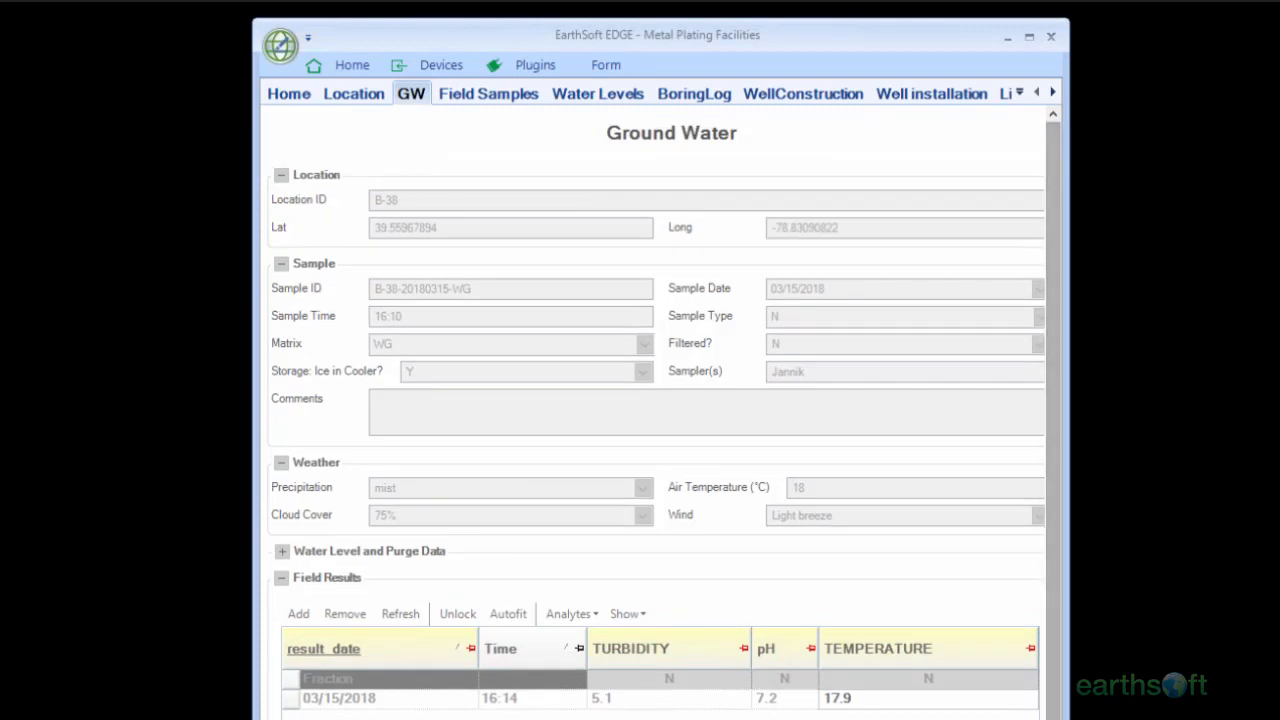
pyautogui.moveTo(1068, 400); pyautogui.dragTo(1097, 400)
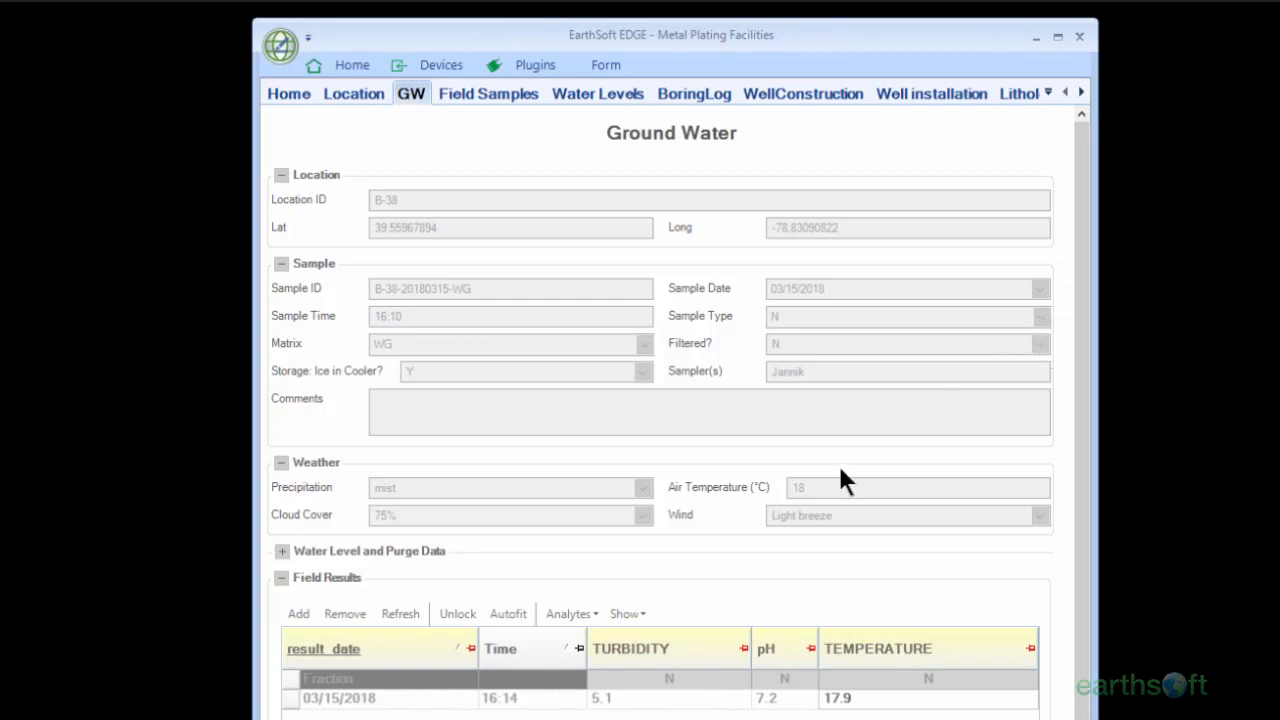
# Step: Review the signed Ground Water record and the record, attachment and display commands available for it
pyautogui.scroll(-1, 788, 535)
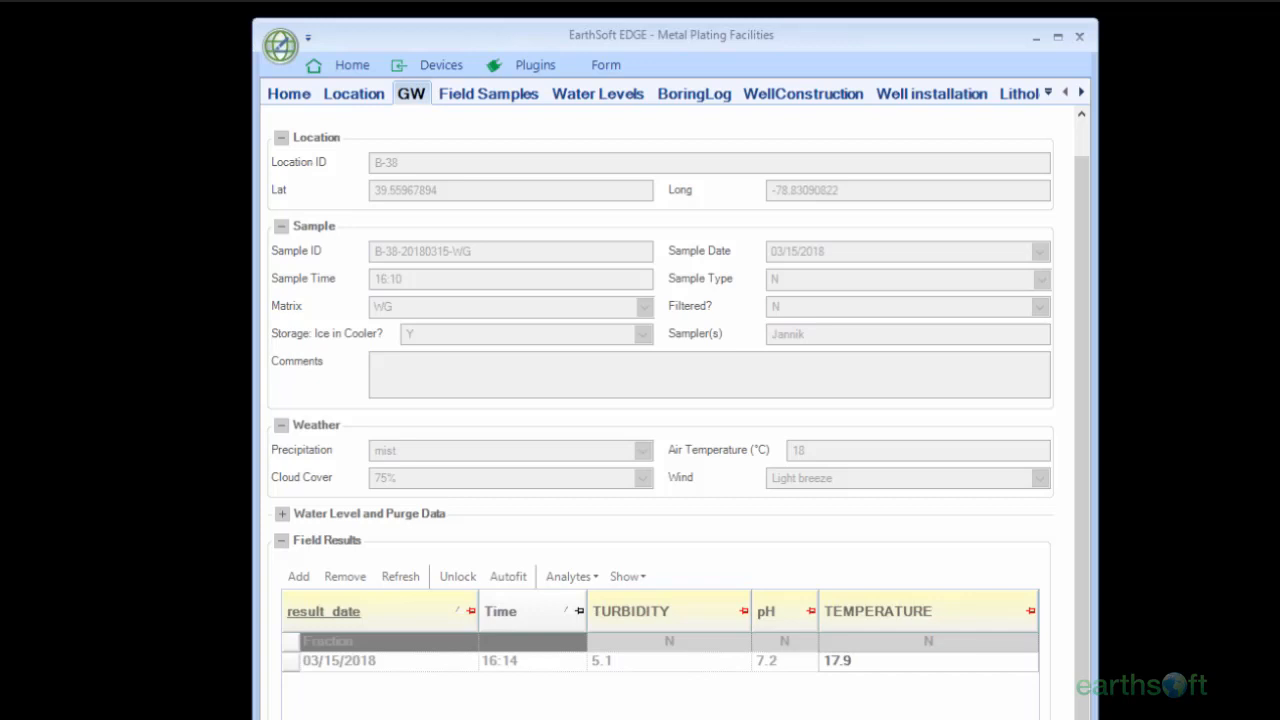
pyautogui.scroll(1, 670, 415)
pyautogui.scroll(-1, 670, 415)
pyautogui.click(606, 66)
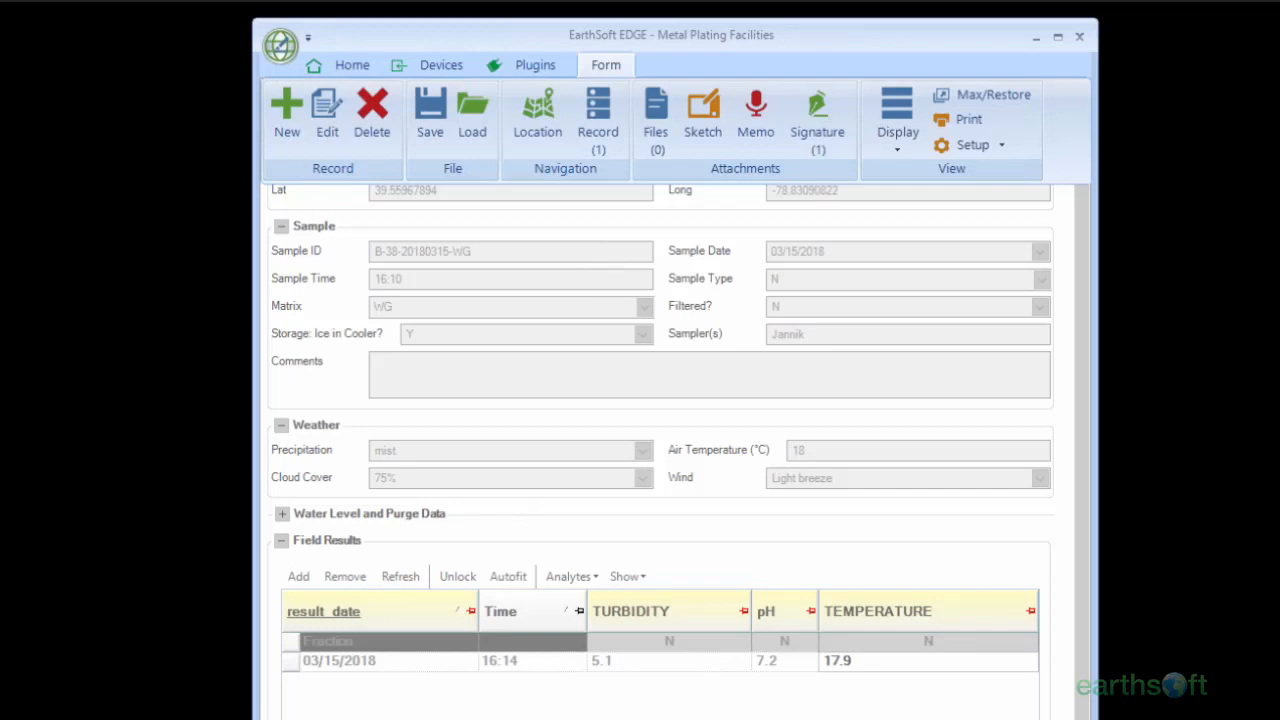
pyautogui.scroll(1, 660, 447)
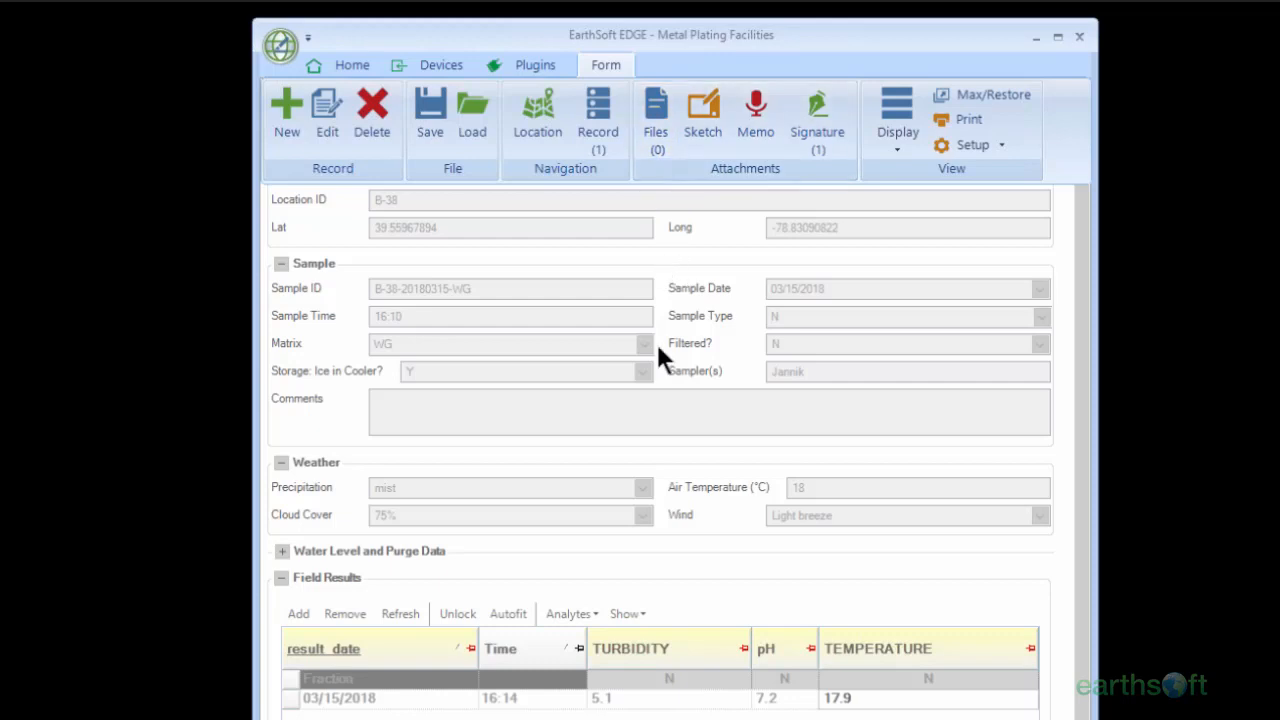
pyautogui.click(1072, 390)
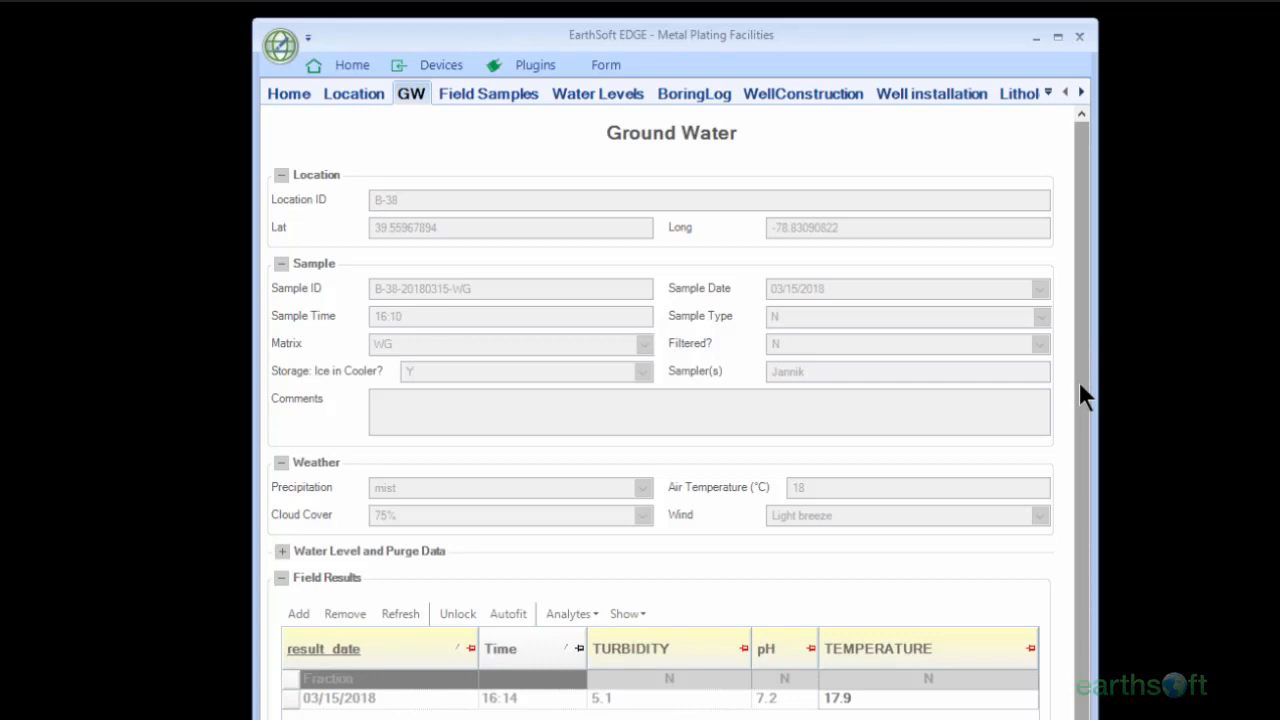
# Step: Open the package EDGE EDD Populated.zip from the Populated EDGE EDD folder in Desktop's EDGE EI Office Hour, without saving the current EDD
pyautogui.click(352, 72)
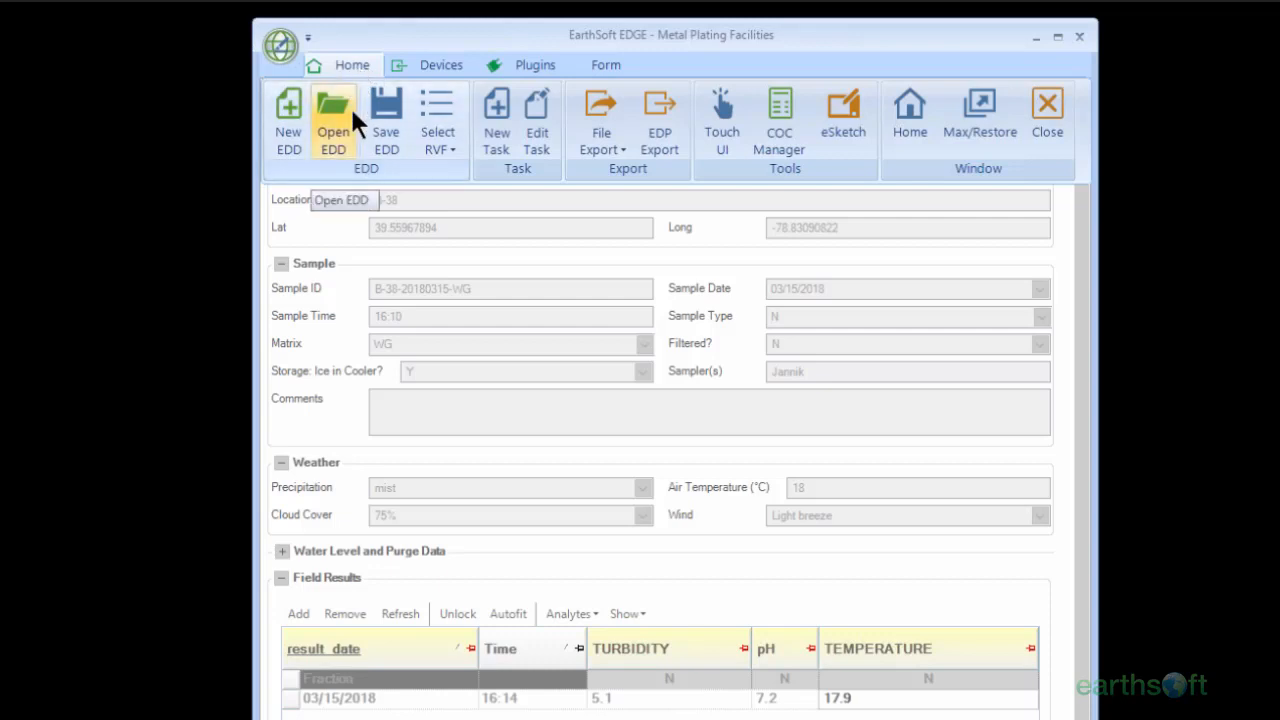
pyautogui.click(351, 110)
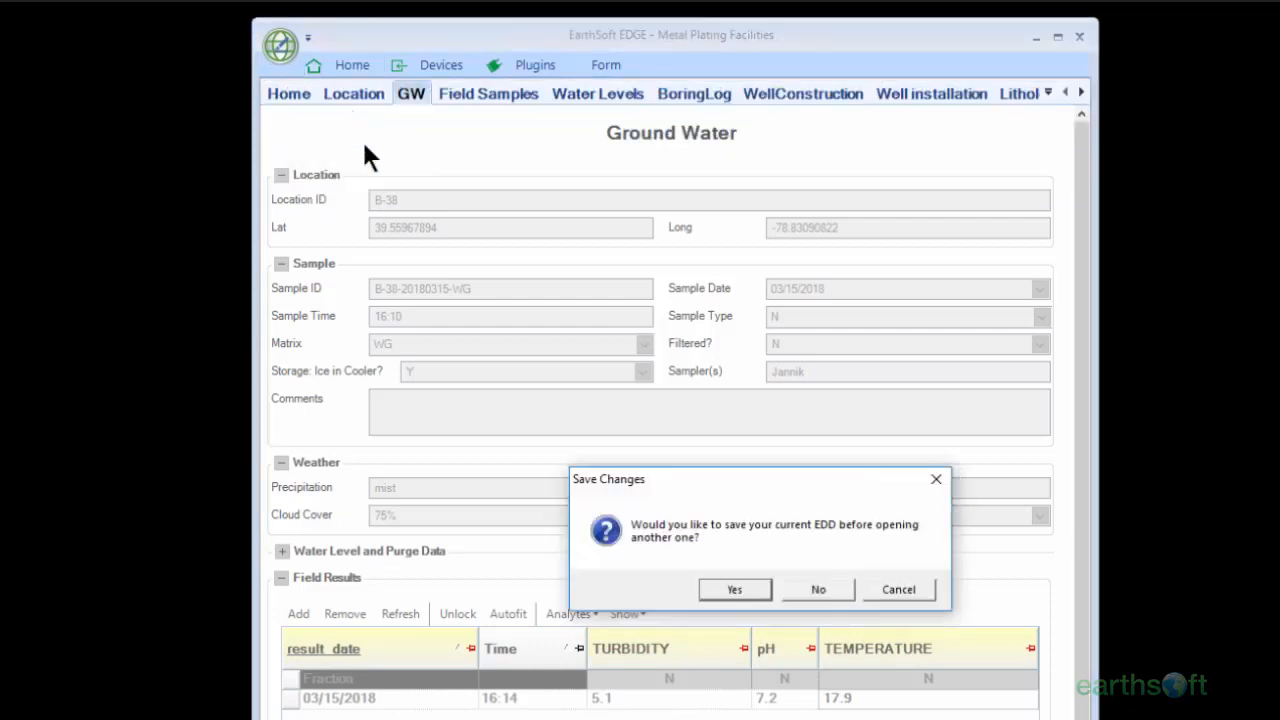
pyautogui.click(813, 594)
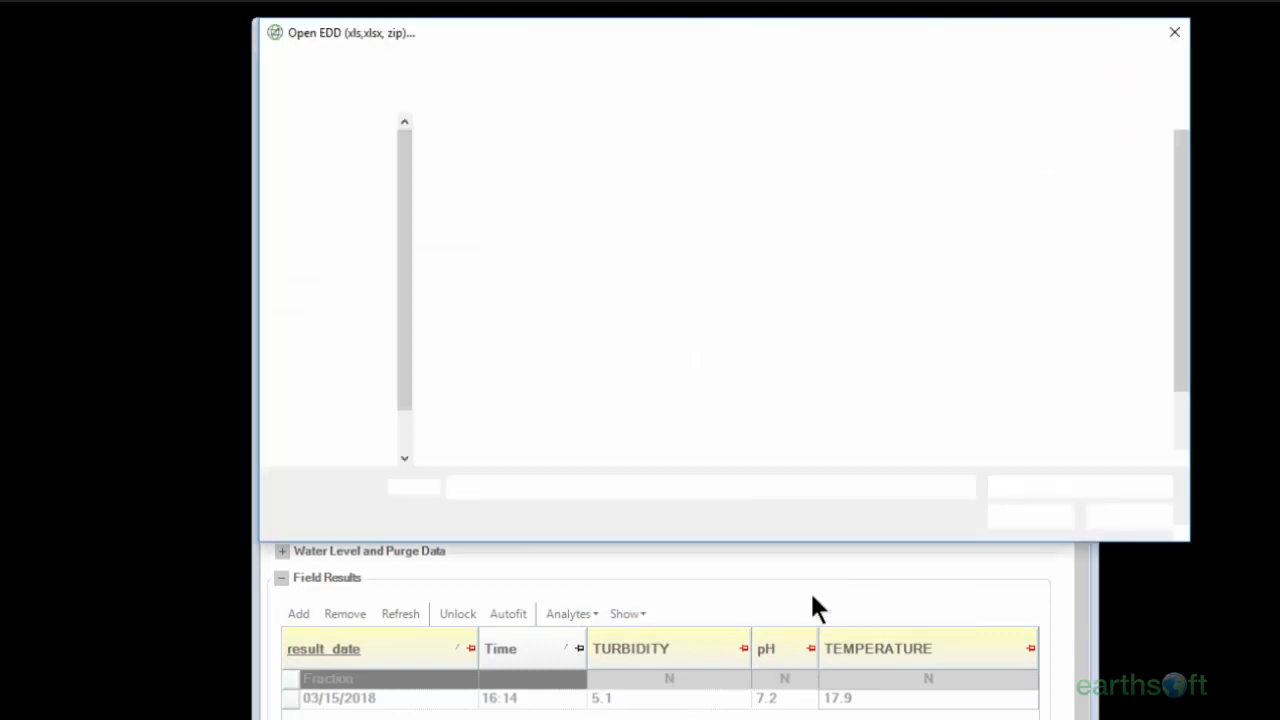
pyautogui.click(338, 324)
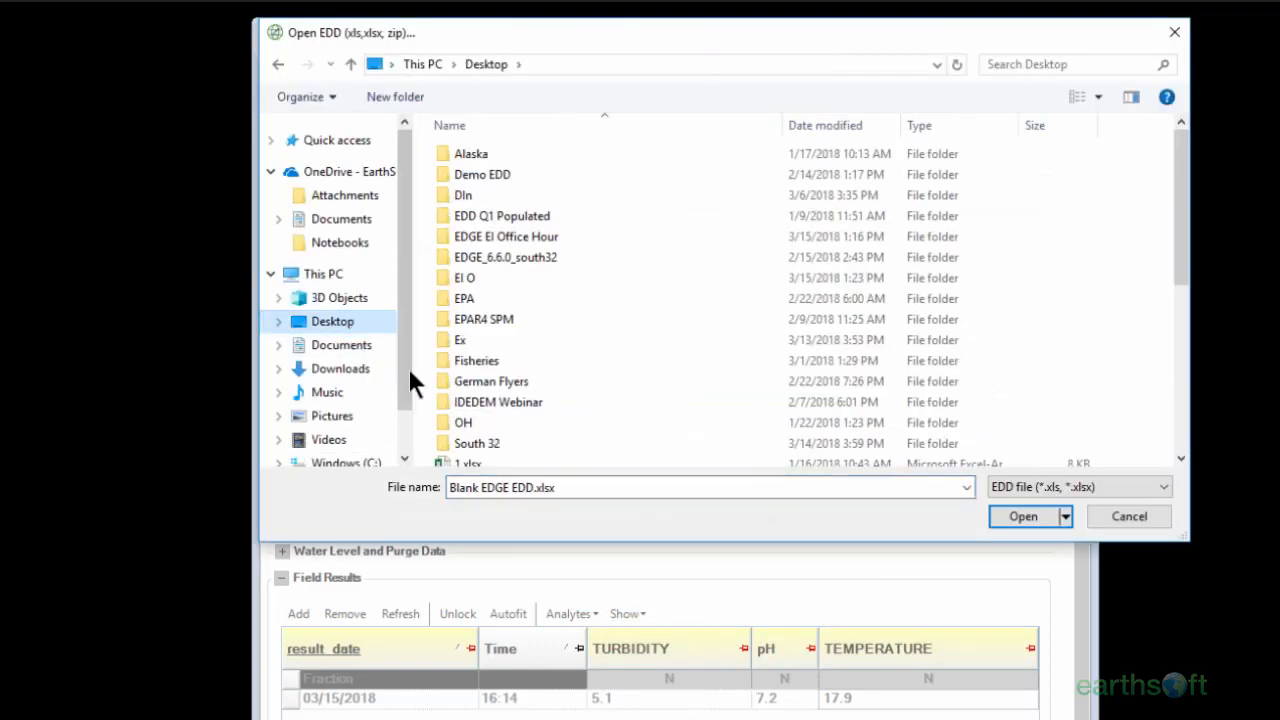
pyautogui.doubleClick(500, 236)
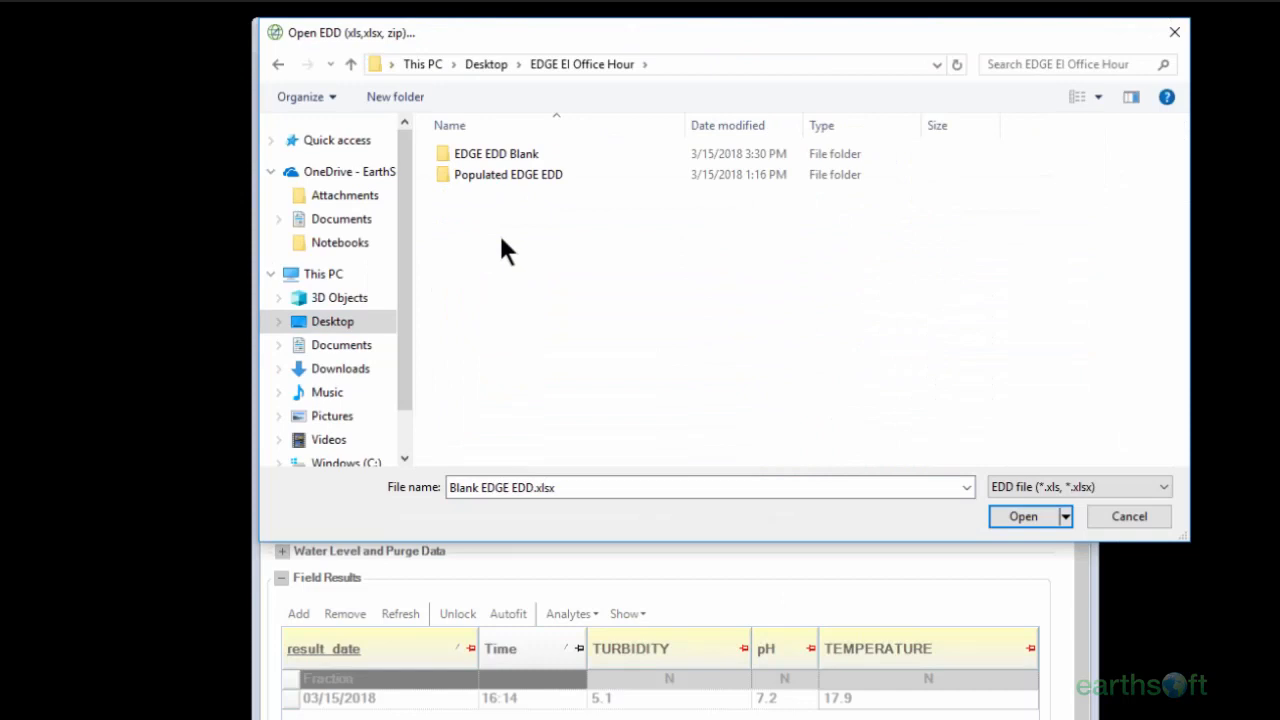
pyautogui.doubleClick(506, 180)
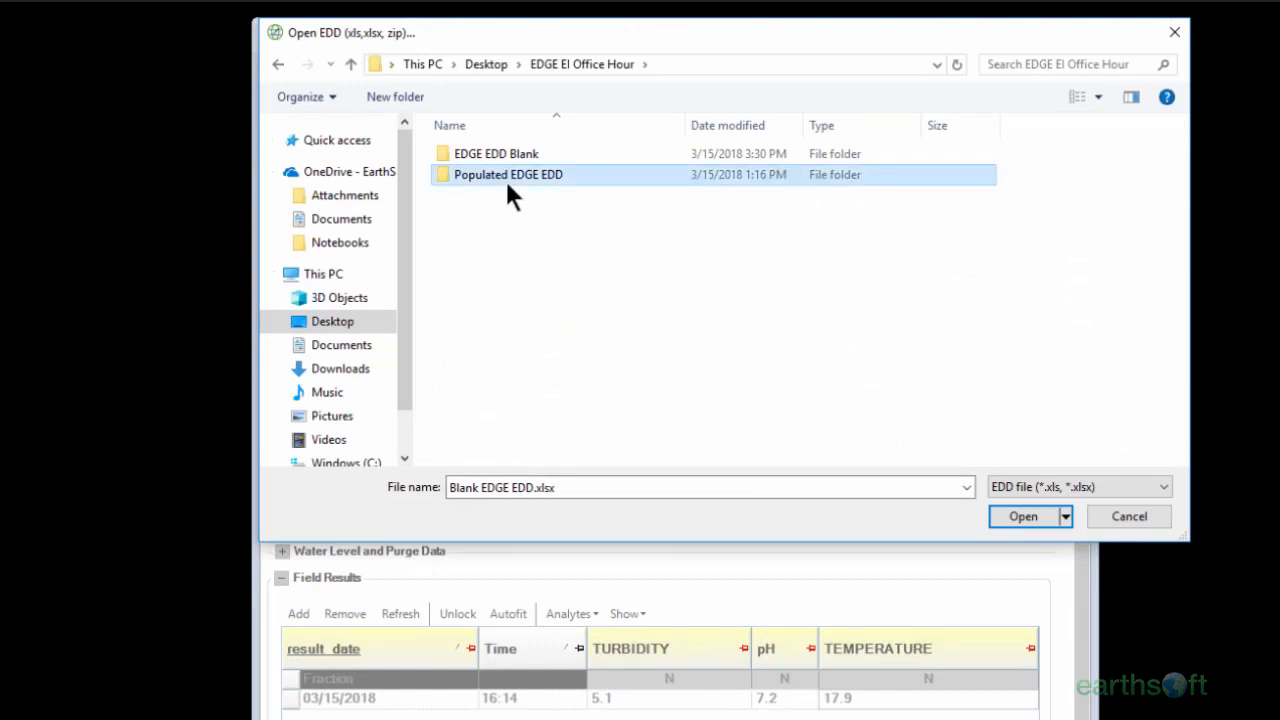
pyautogui.click(1085, 483)
pyautogui.click(1072, 517)
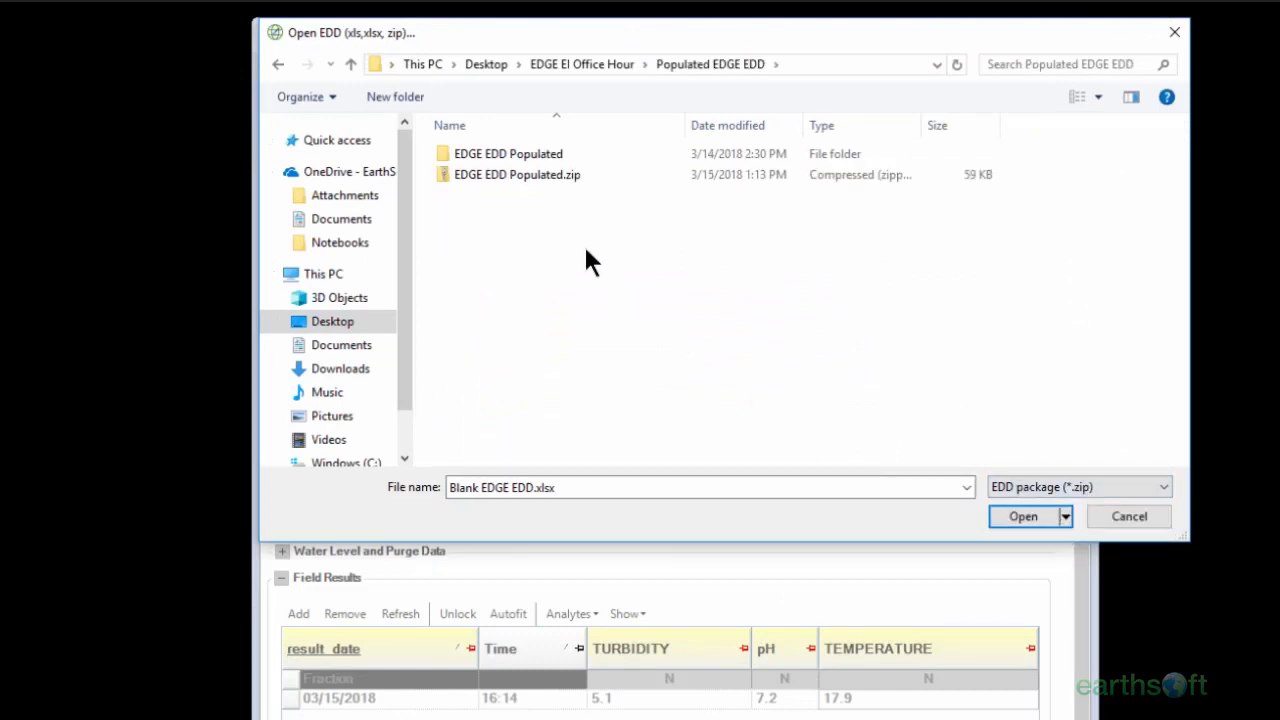
pyautogui.click(530, 176)
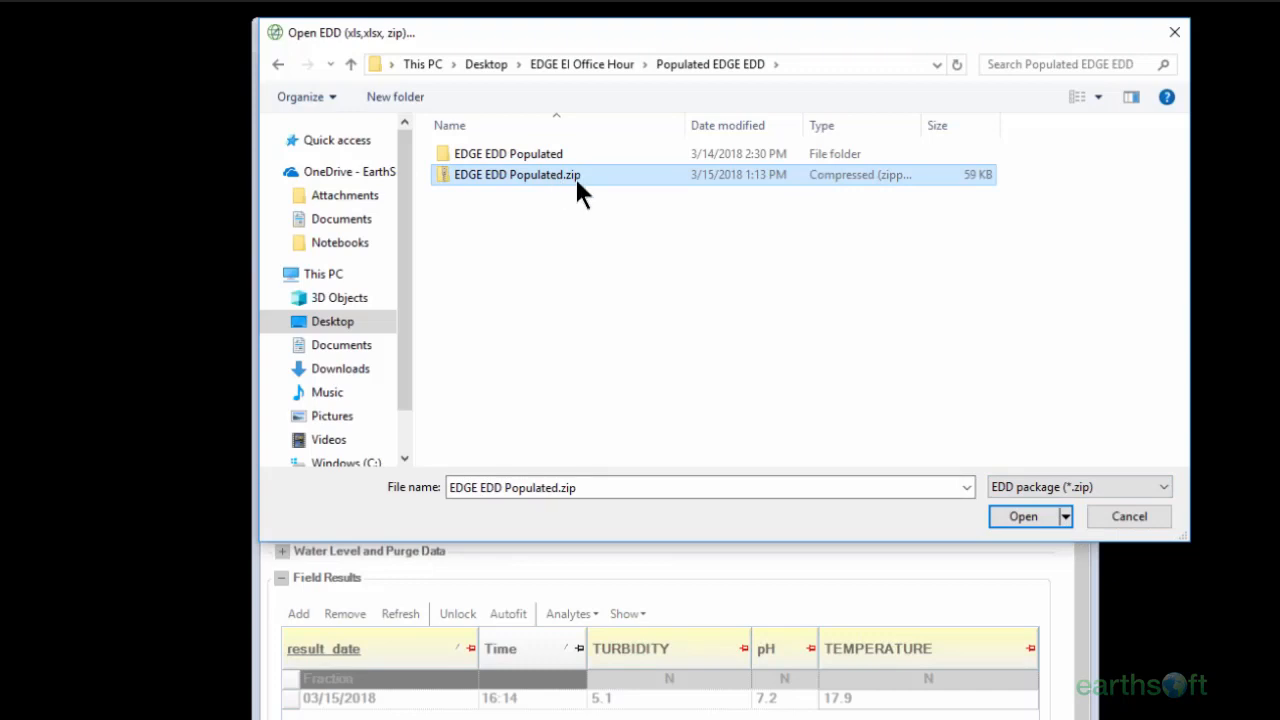
pyautogui.click(1014, 516)
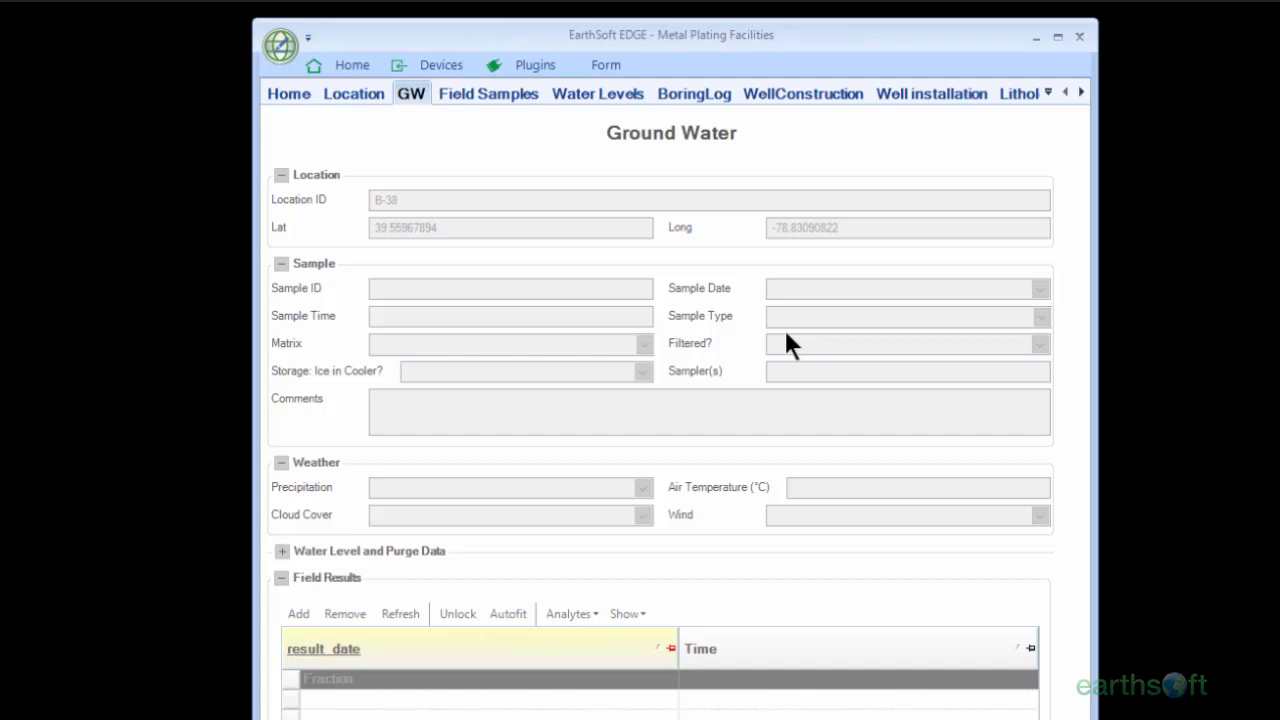
# Step: Load the Ground Water record of monitoring well B-48 by selecting the well on the location map
pyautogui.click(597, 57)
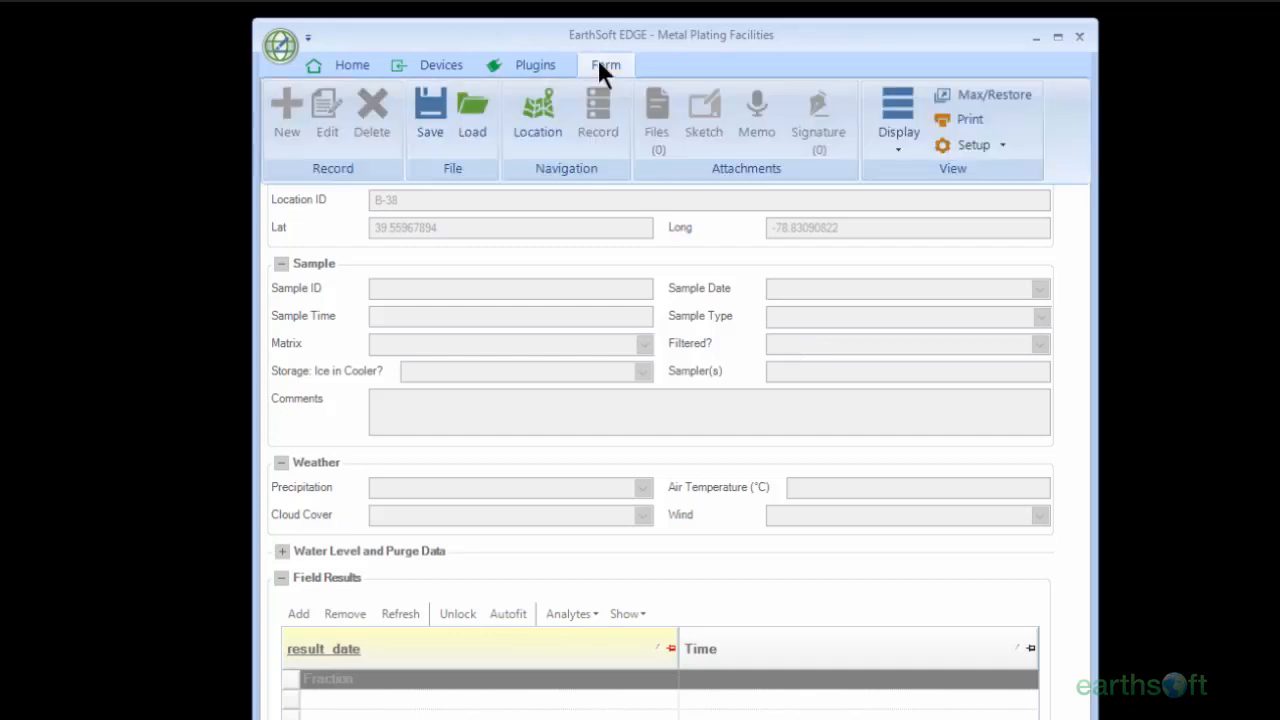
pyautogui.click(538, 113)
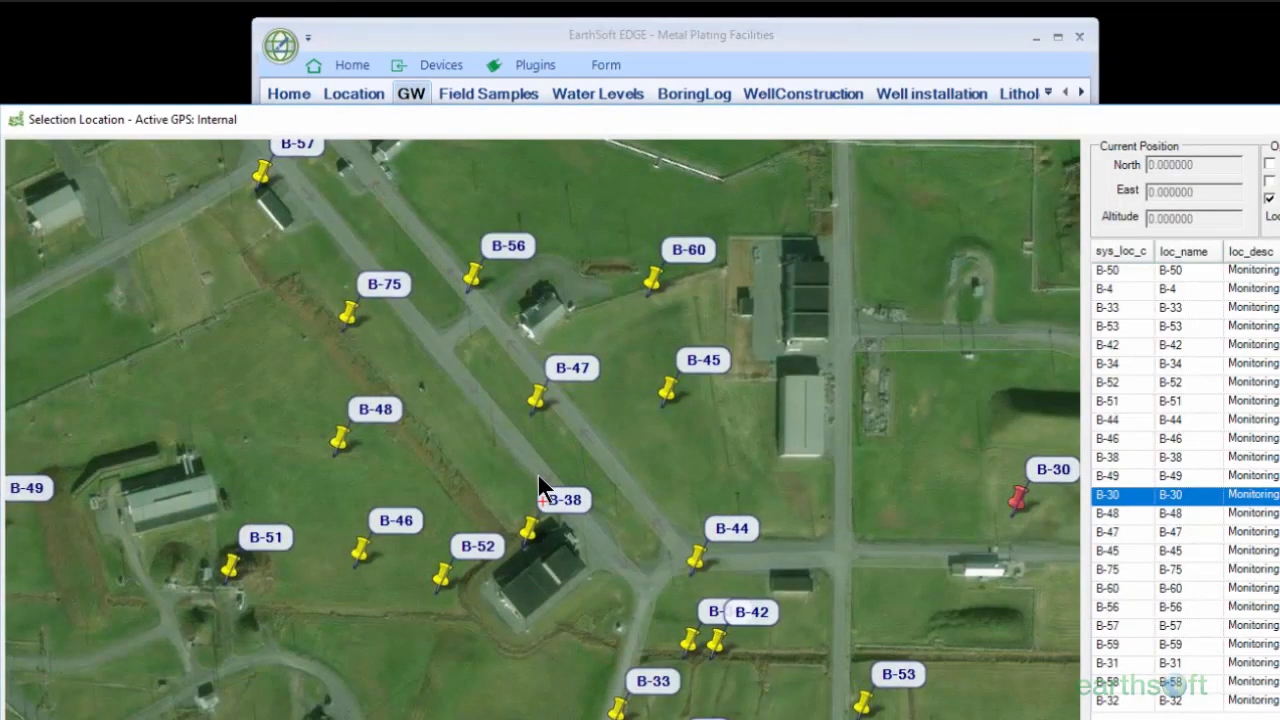
pyautogui.click(331, 460)
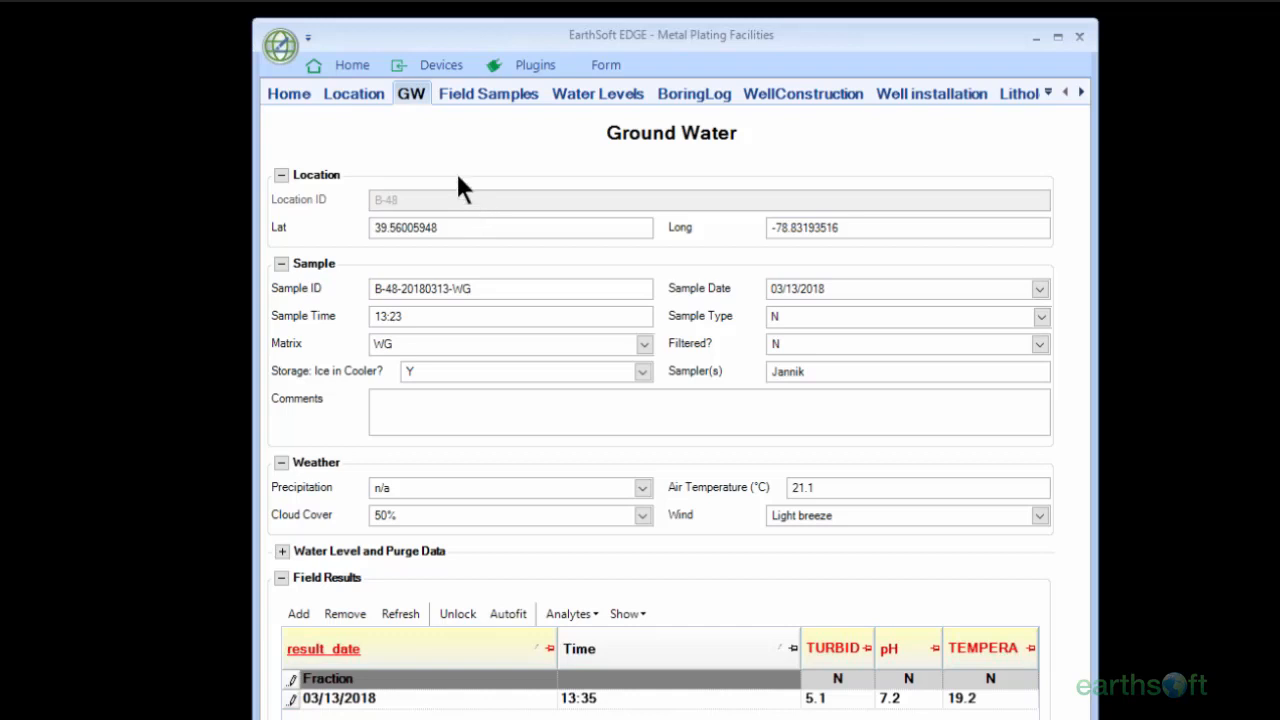
# Step: Prepare an EDP export limited to selected locations, including wells B-38, B-45 and B-48
pyautogui.click(347, 74)
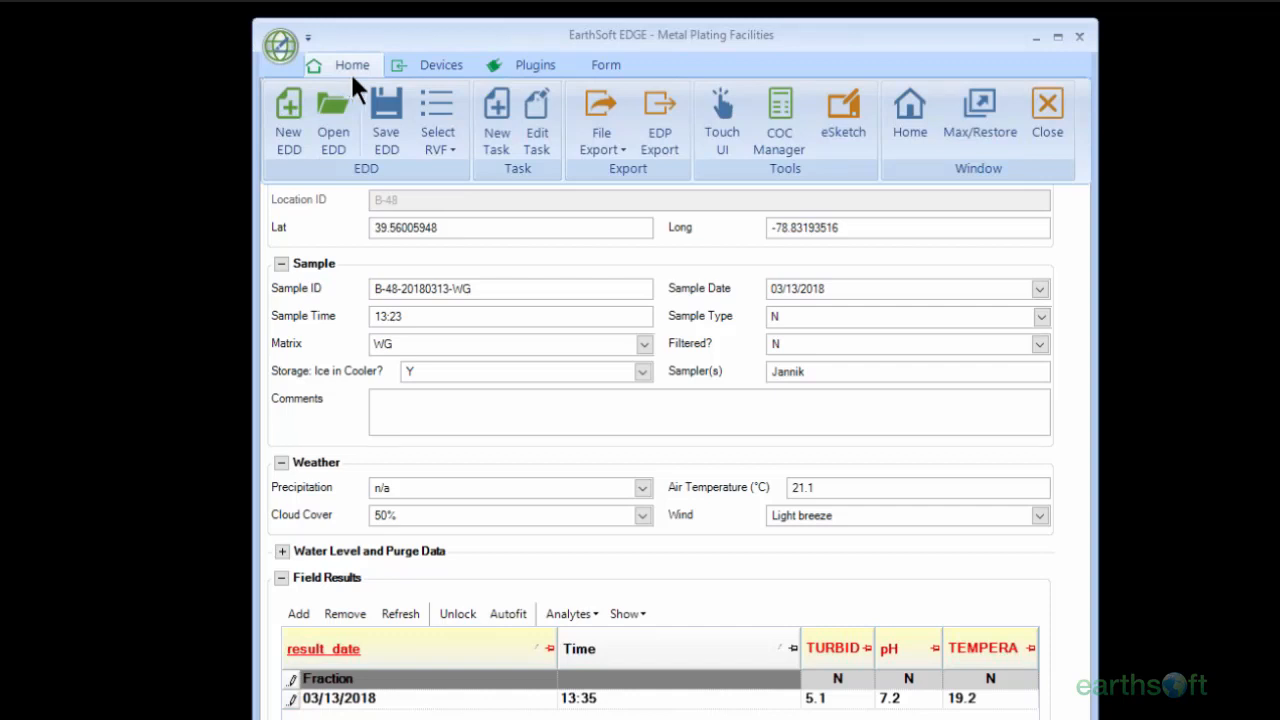
pyautogui.click(655, 140)
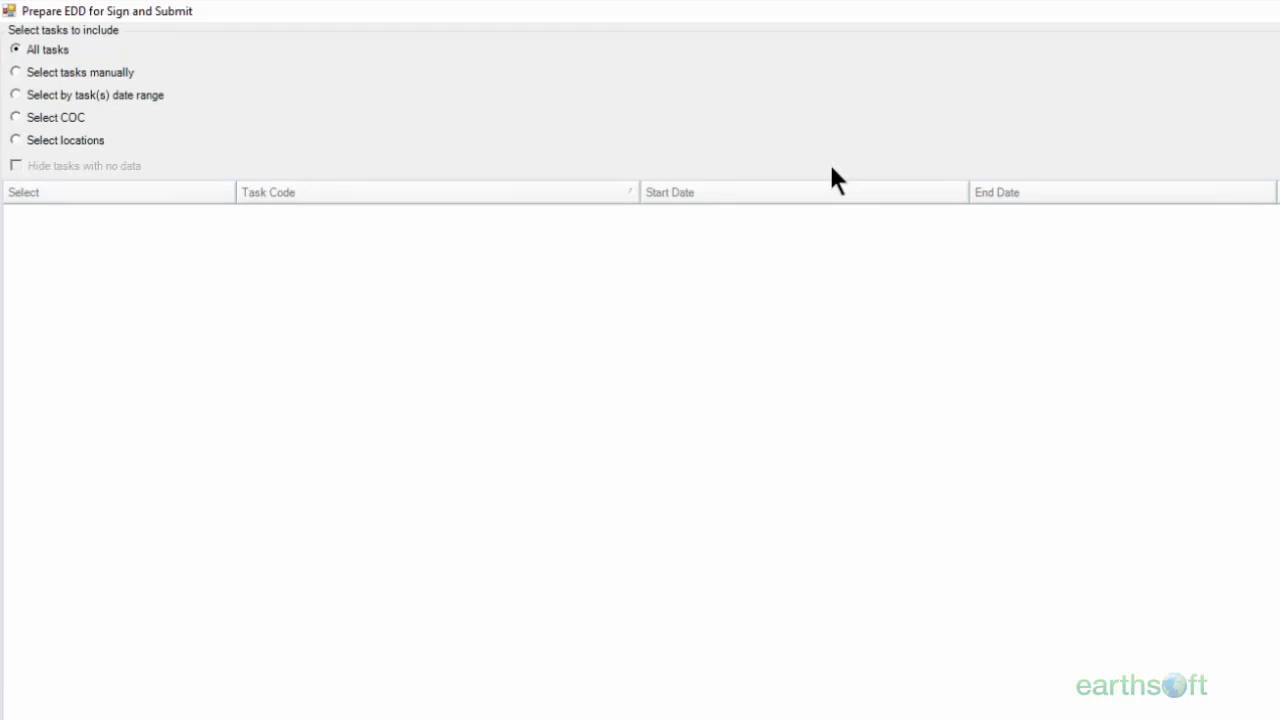
pyautogui.click(58, 140)
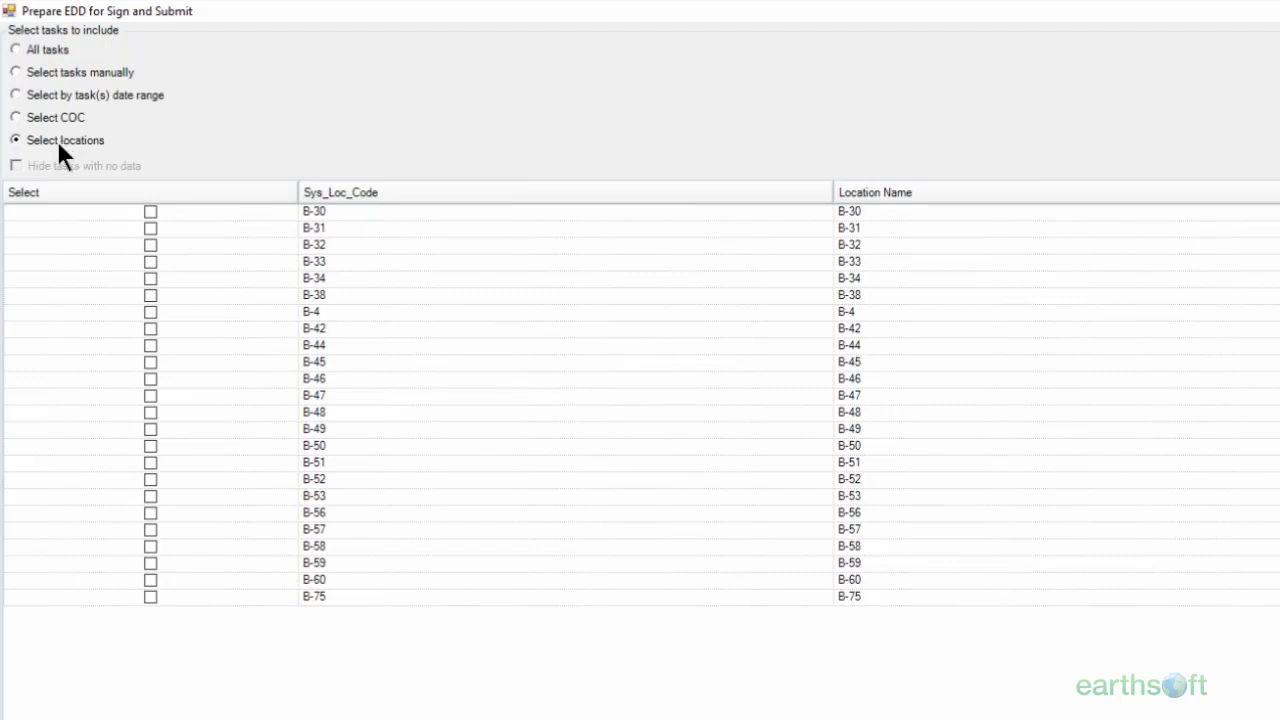
pyautogui.click(150, 295)
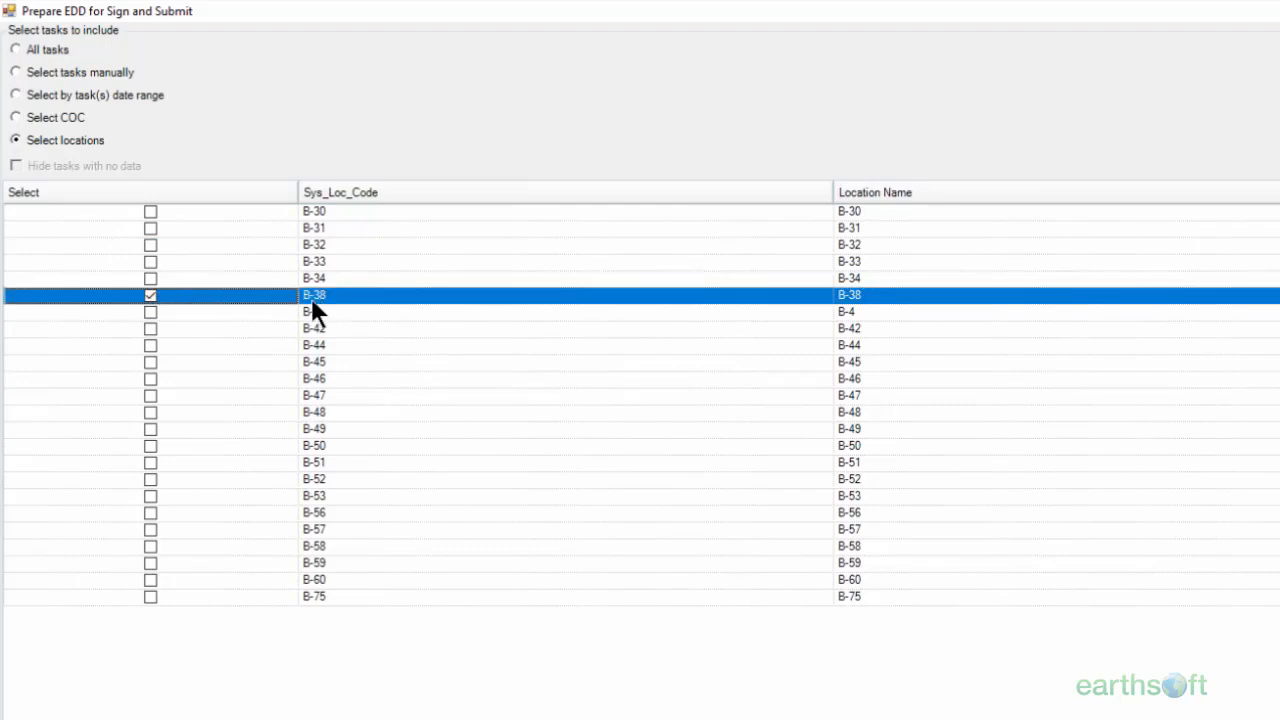
pyautogui.click(149, 363)
pyautogui.click(151, 410)
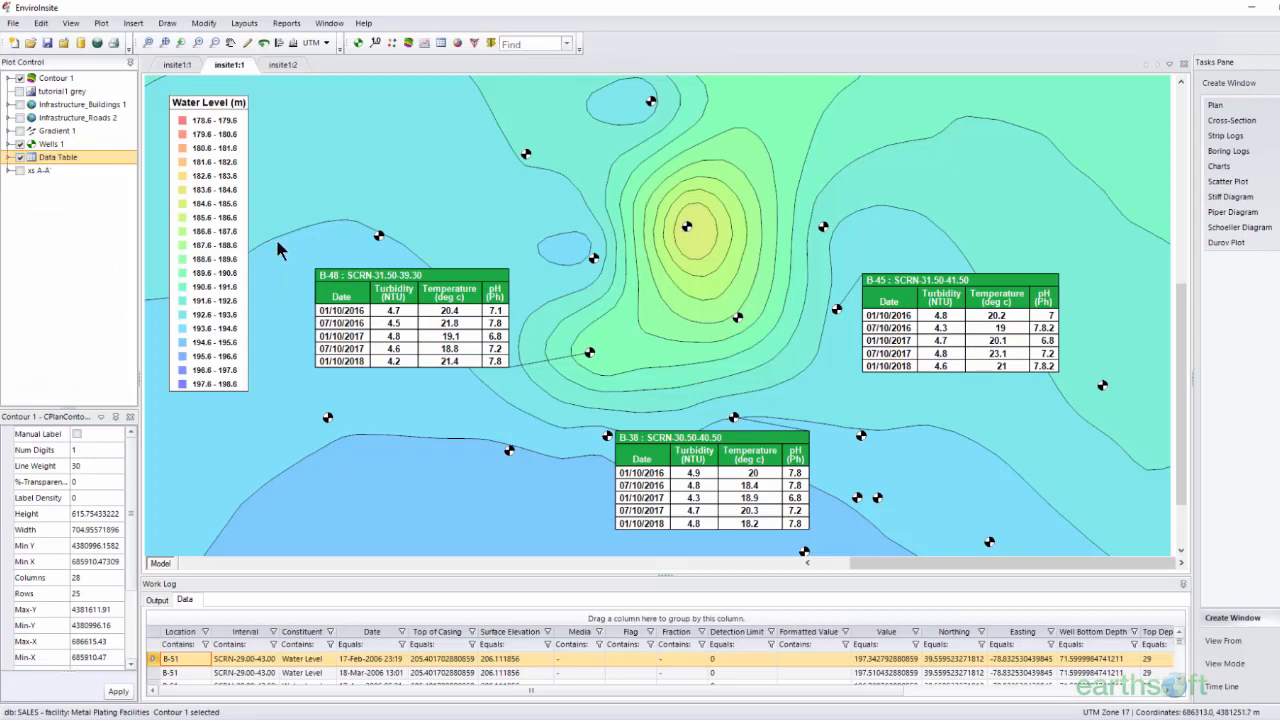
# Step: In EnviroInsite, enable plotted labels for the Wells 1 layer on the water level plan map
pyautogui.click(60, 146)
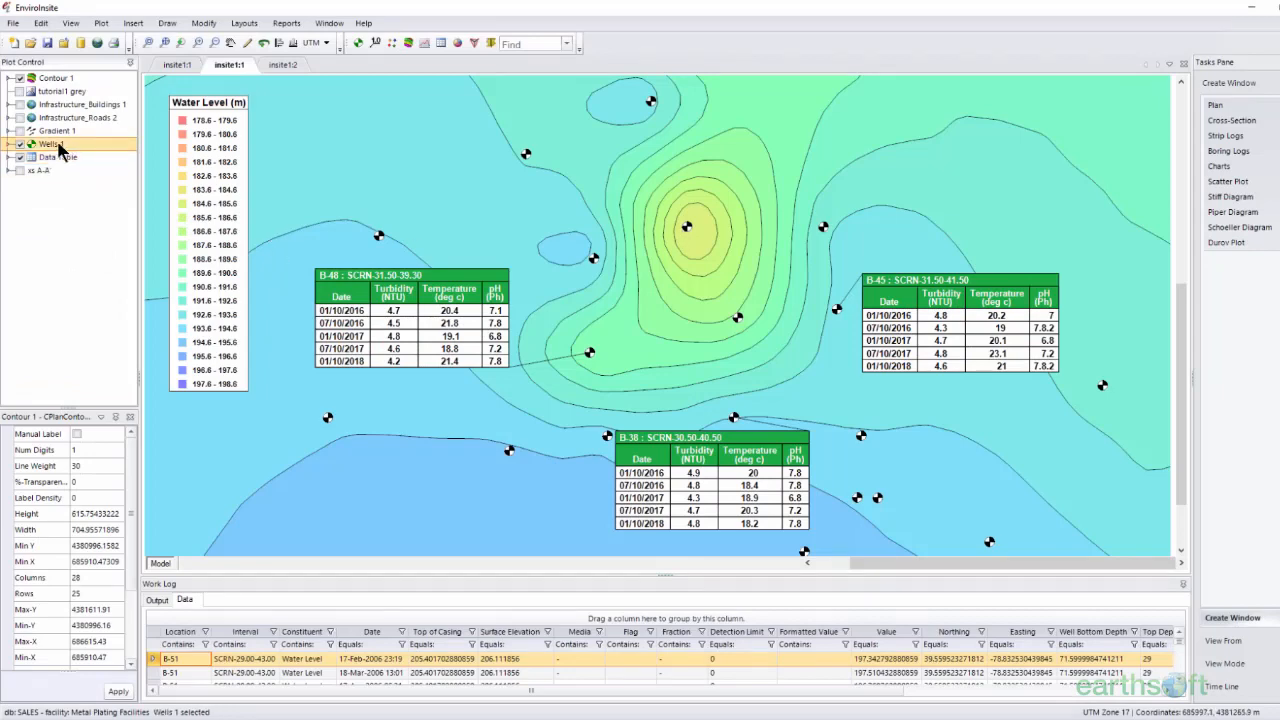
pyautogui.doubleClick(58, 146)
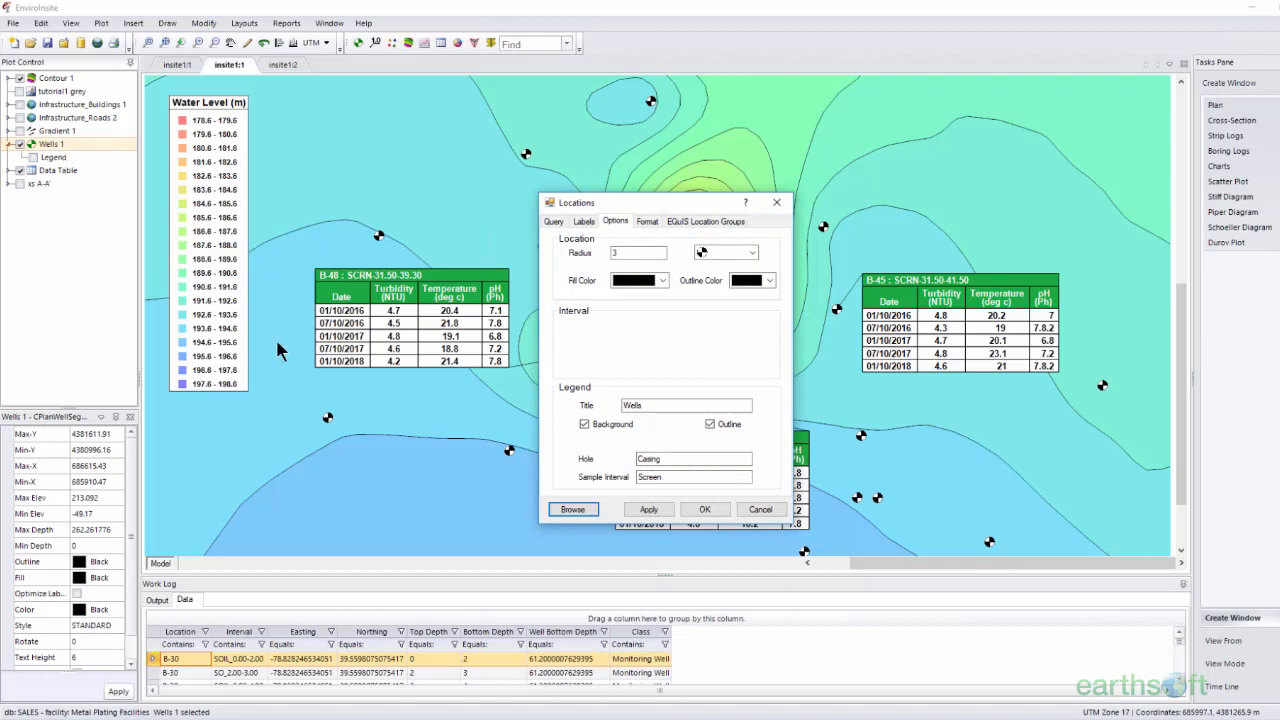
pyautogui.click(578, 224)
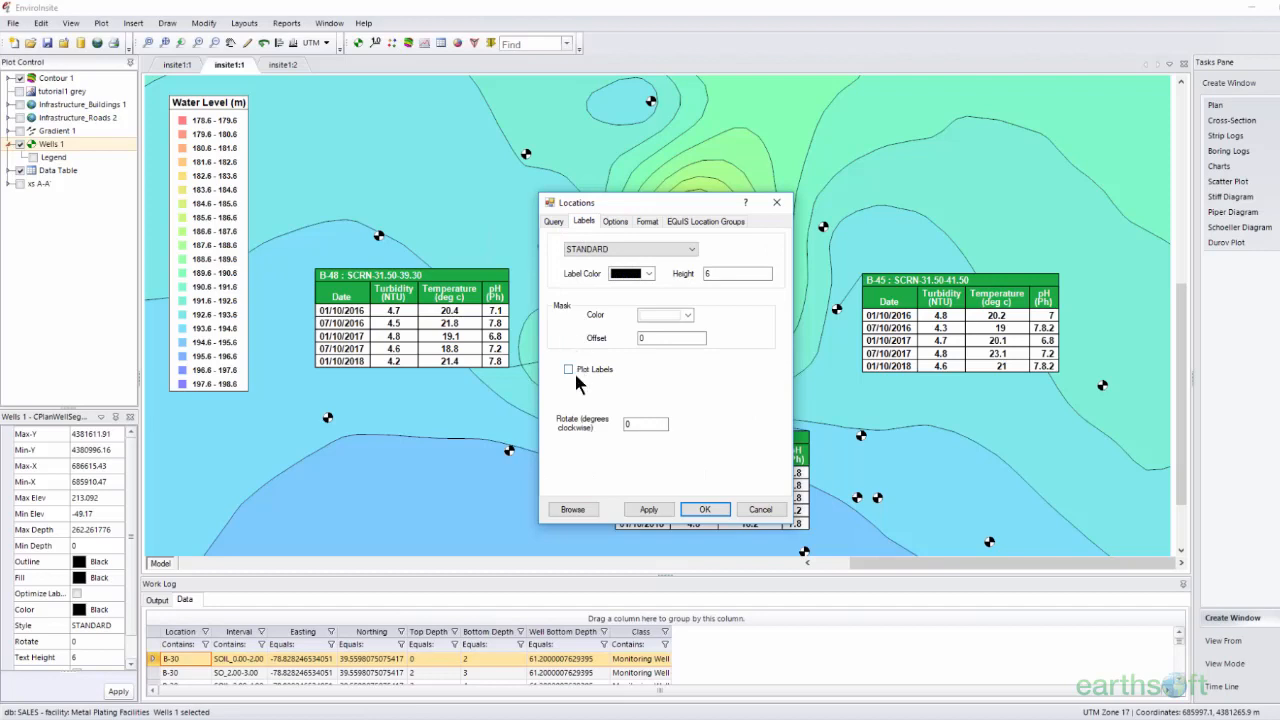
pyautogui.click(648, 509)
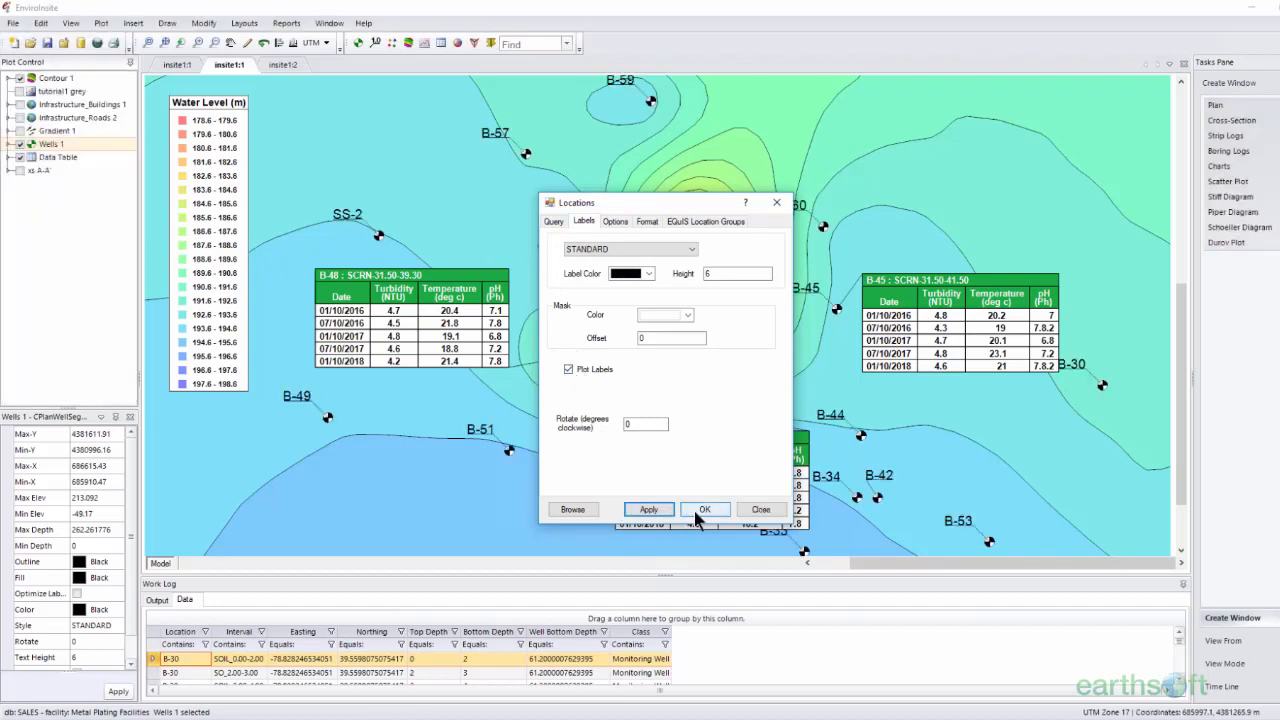
pyautogui.click(698, 511)
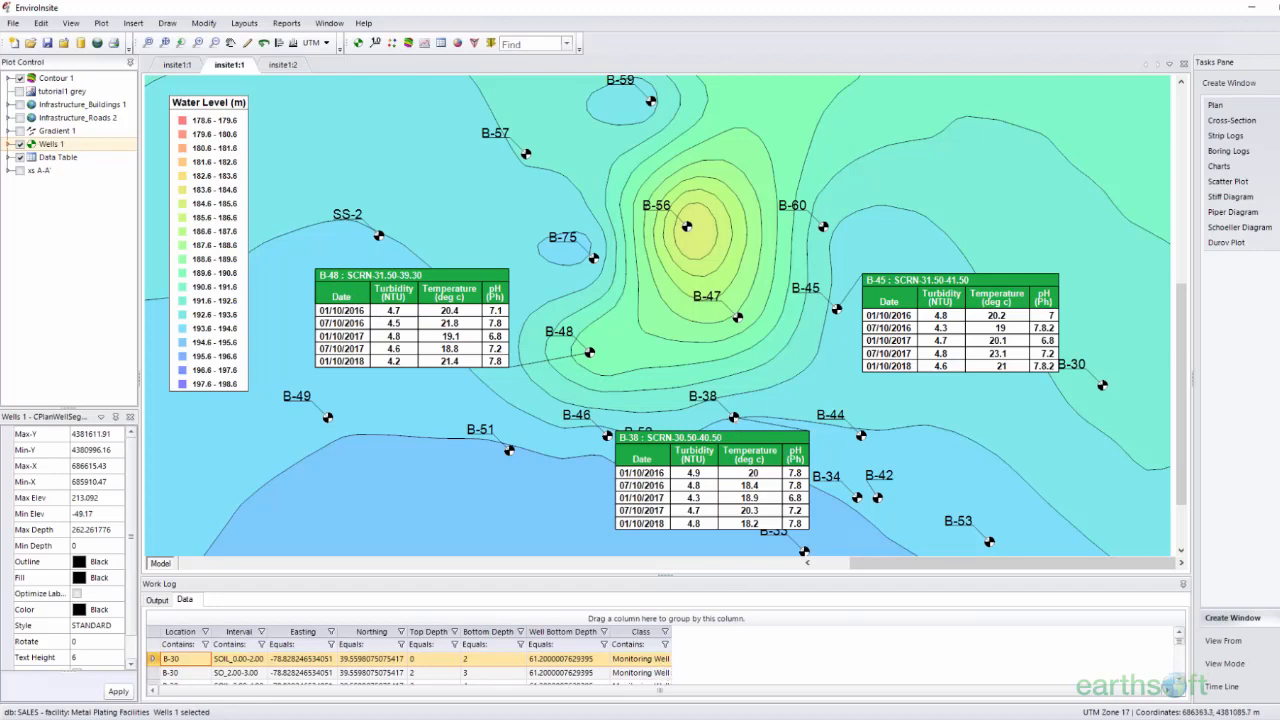
pyautogui.click(600, 700)
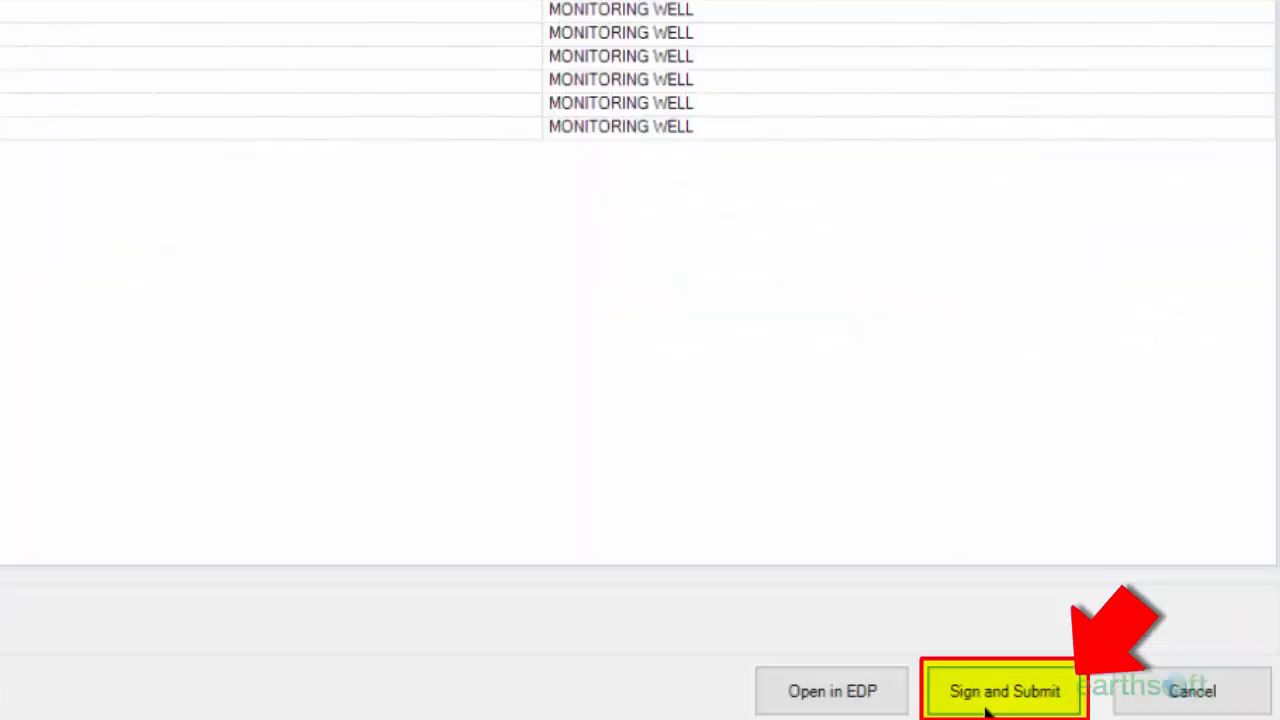
pyautogui.click(987, 708)
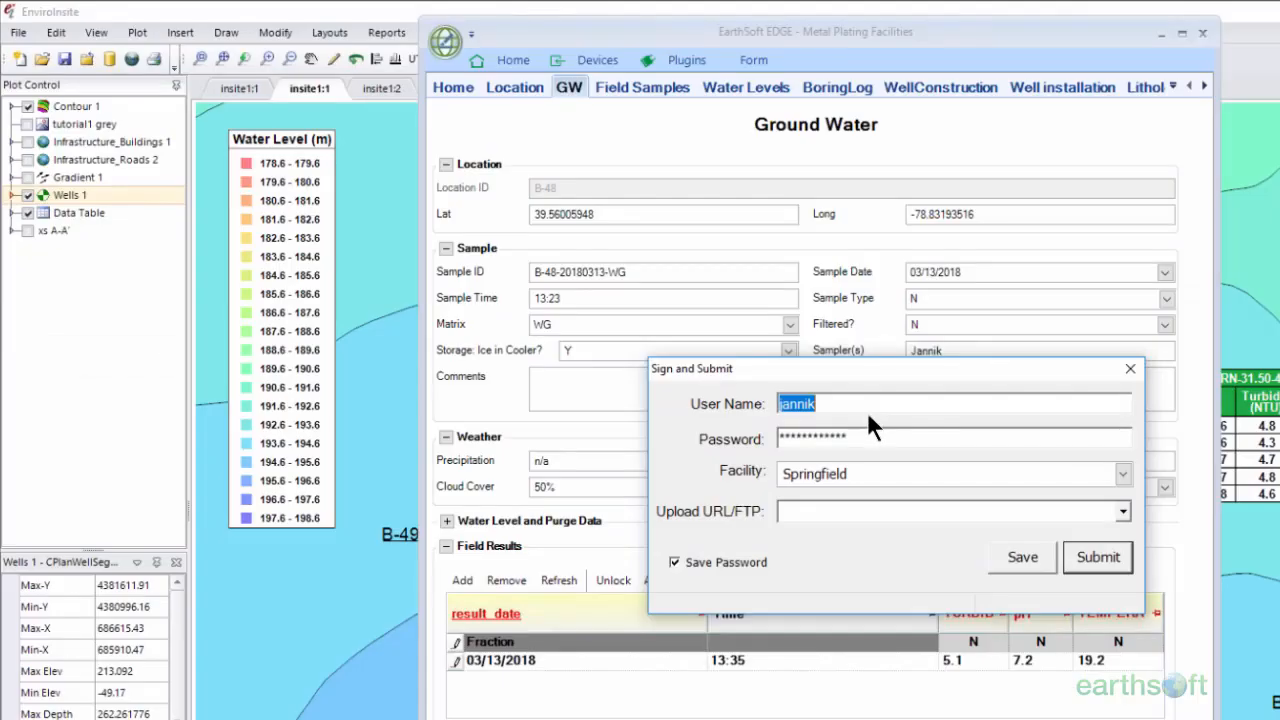
pyautogui.click(868, 413)
pyautogui.click(865, 473)
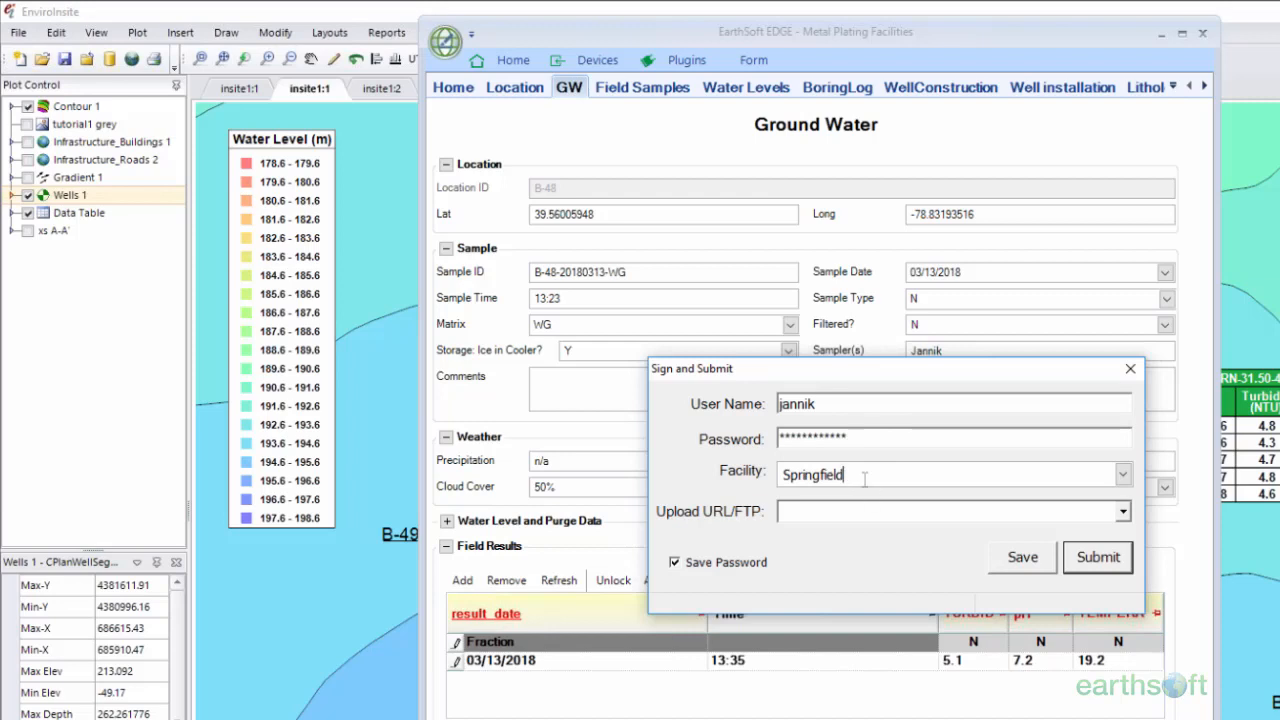
pyautogui.click(1121, 512)
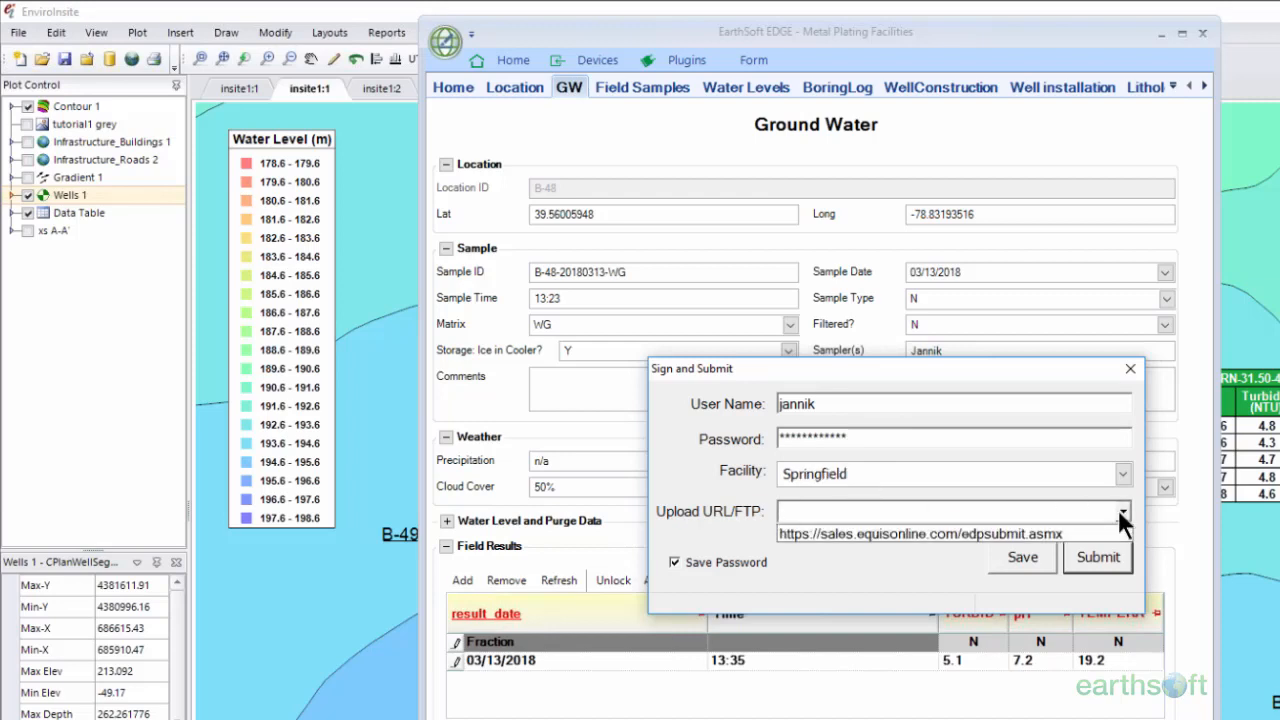
pyautogui.click(1080, 535)
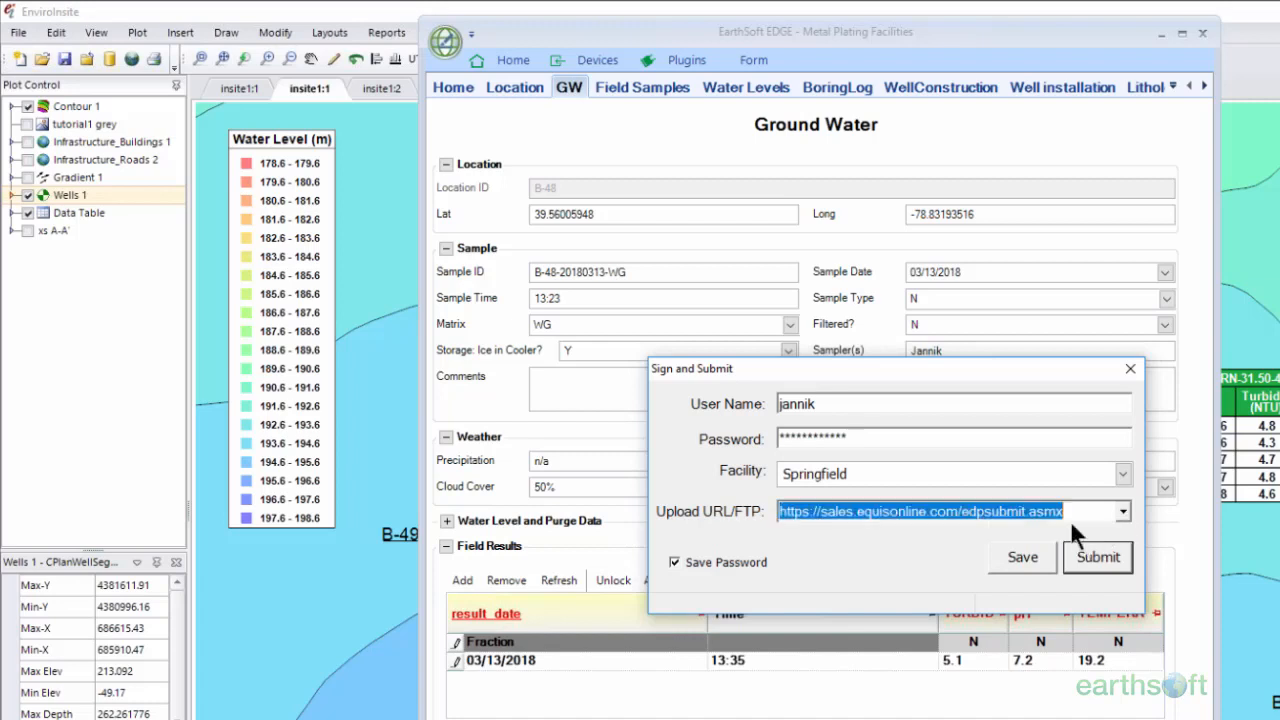
pyautogui.click(1070, 518)
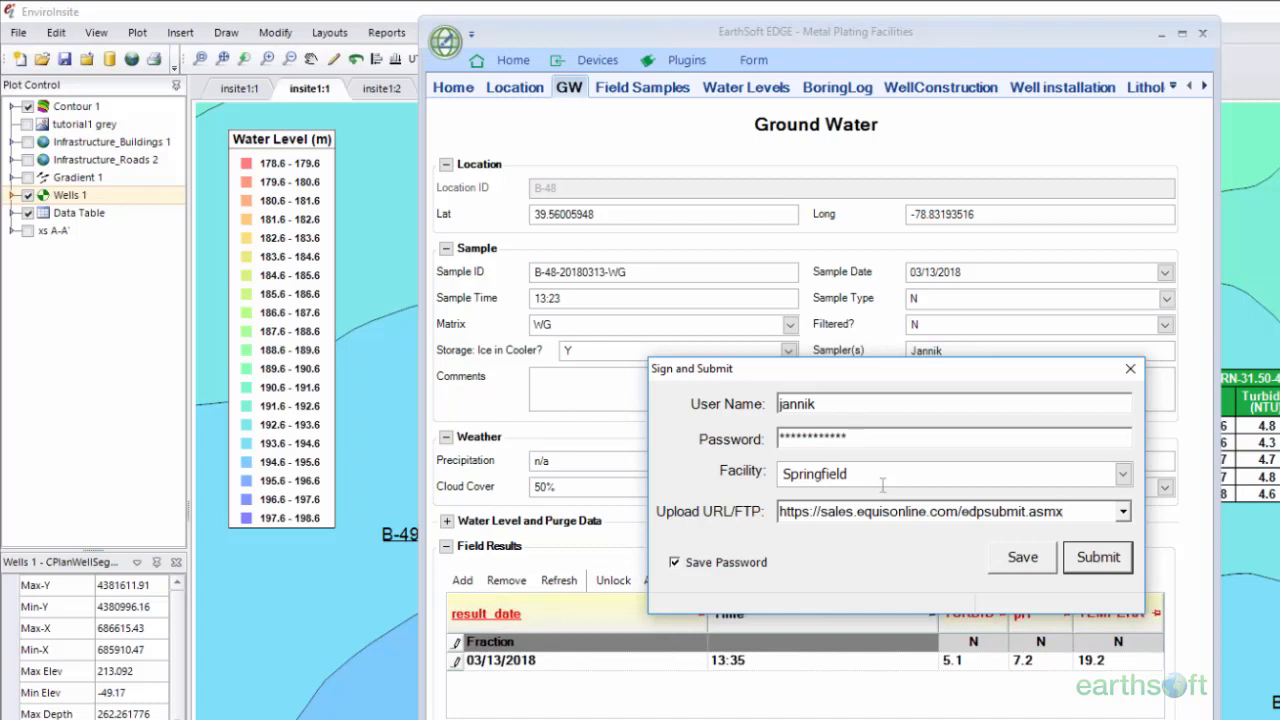
pyautogui.click(1073, 561)
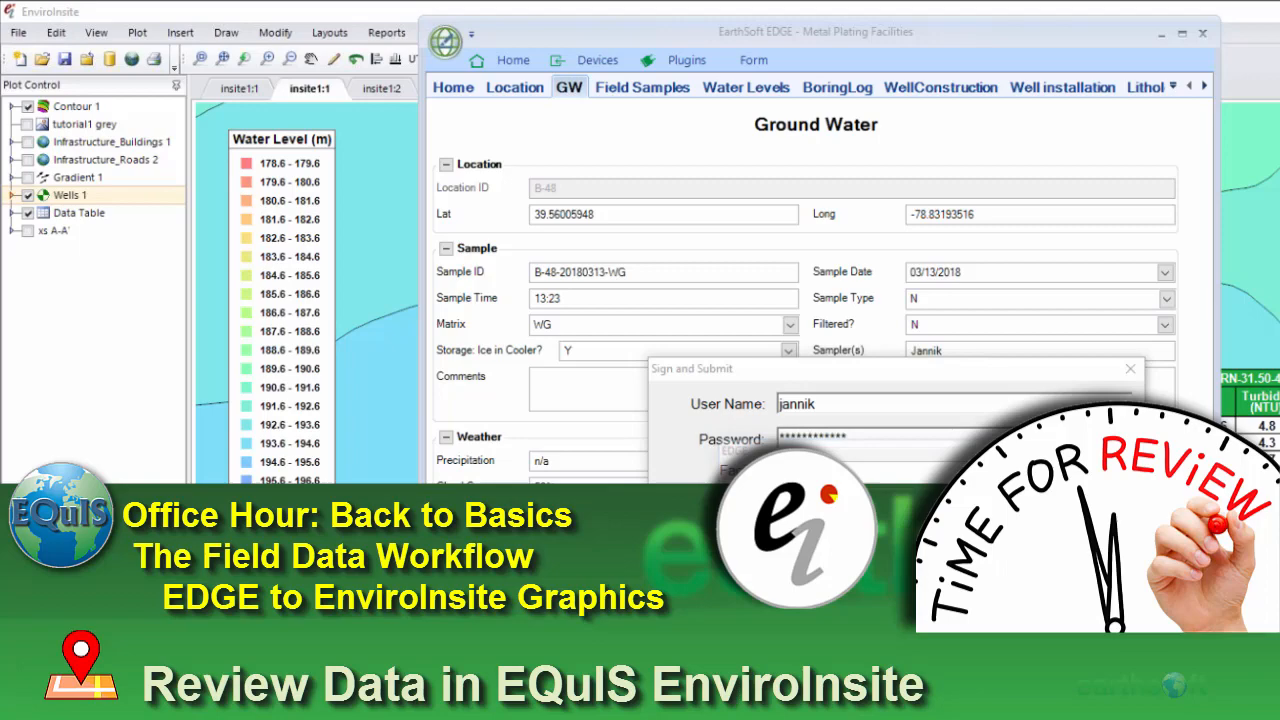
pyautogui.click(1030, 561)
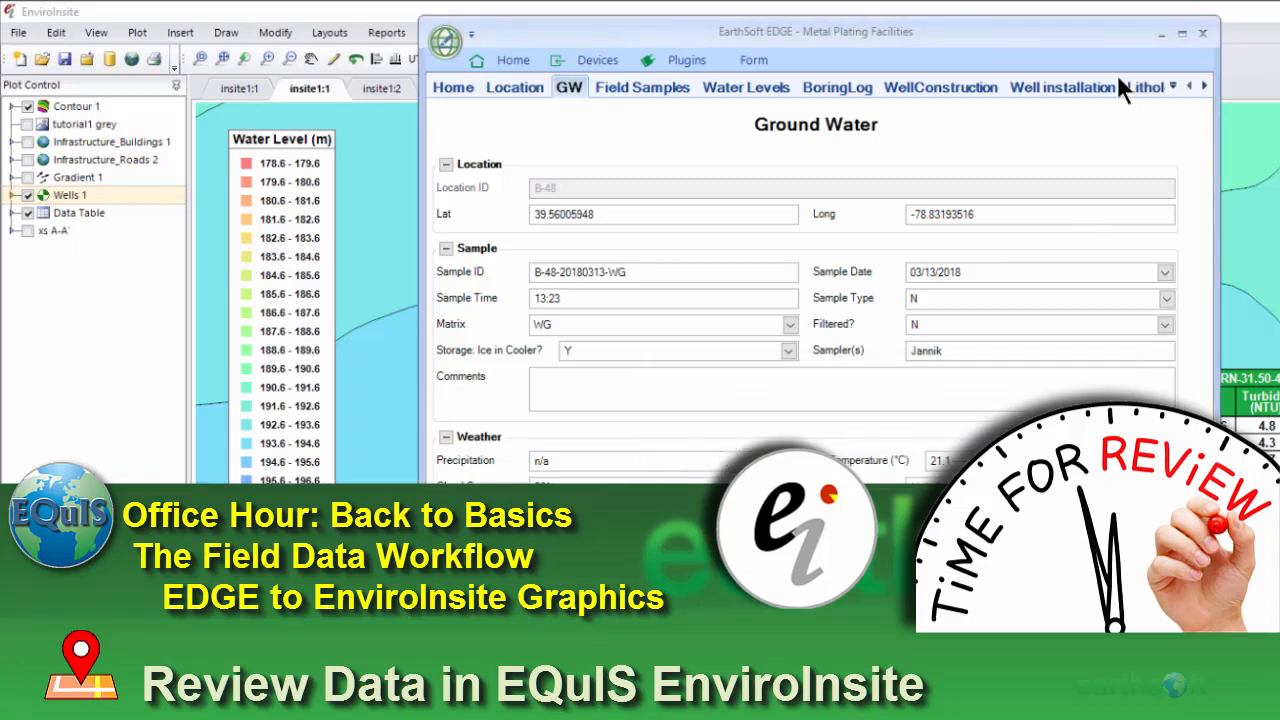
# Step: Switch to EnviroInsite, examine the A-A' cross-section with its turbidity charts, and return to the water level plan map
pyautogui.click(1160, 34)
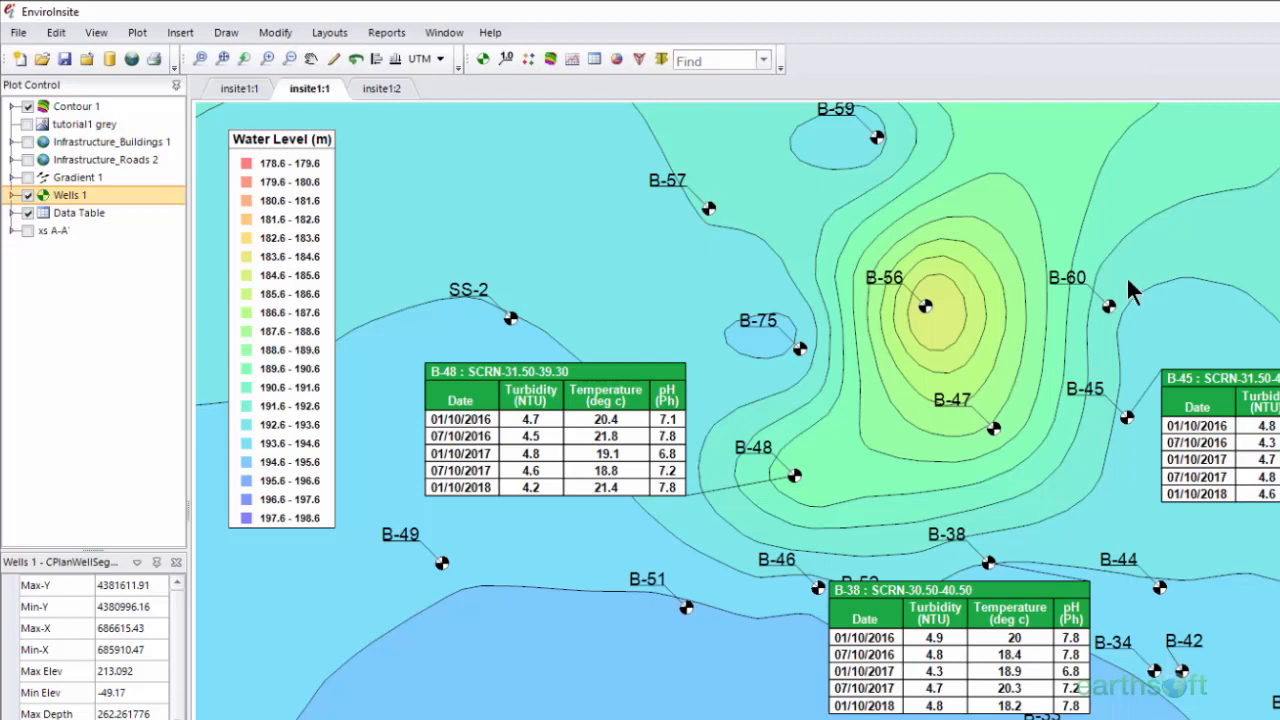
pyautogui.click(396, 91)
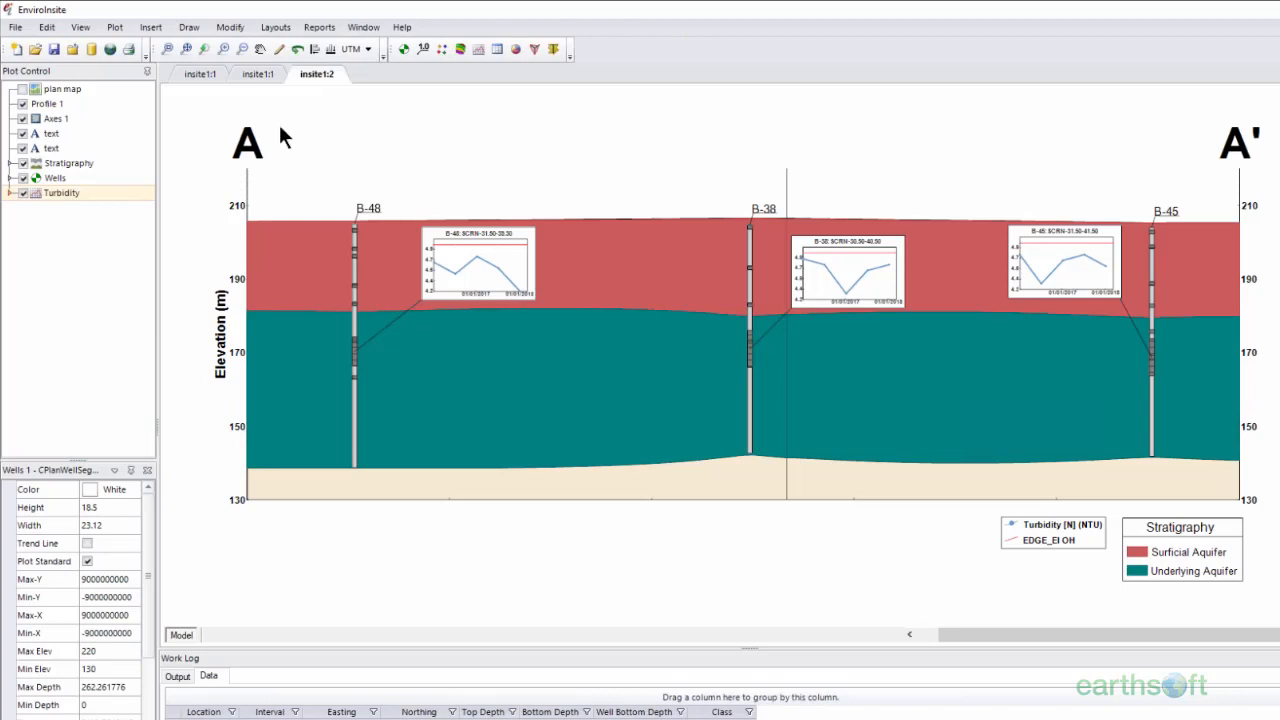
pyautogui.click(261, 74)
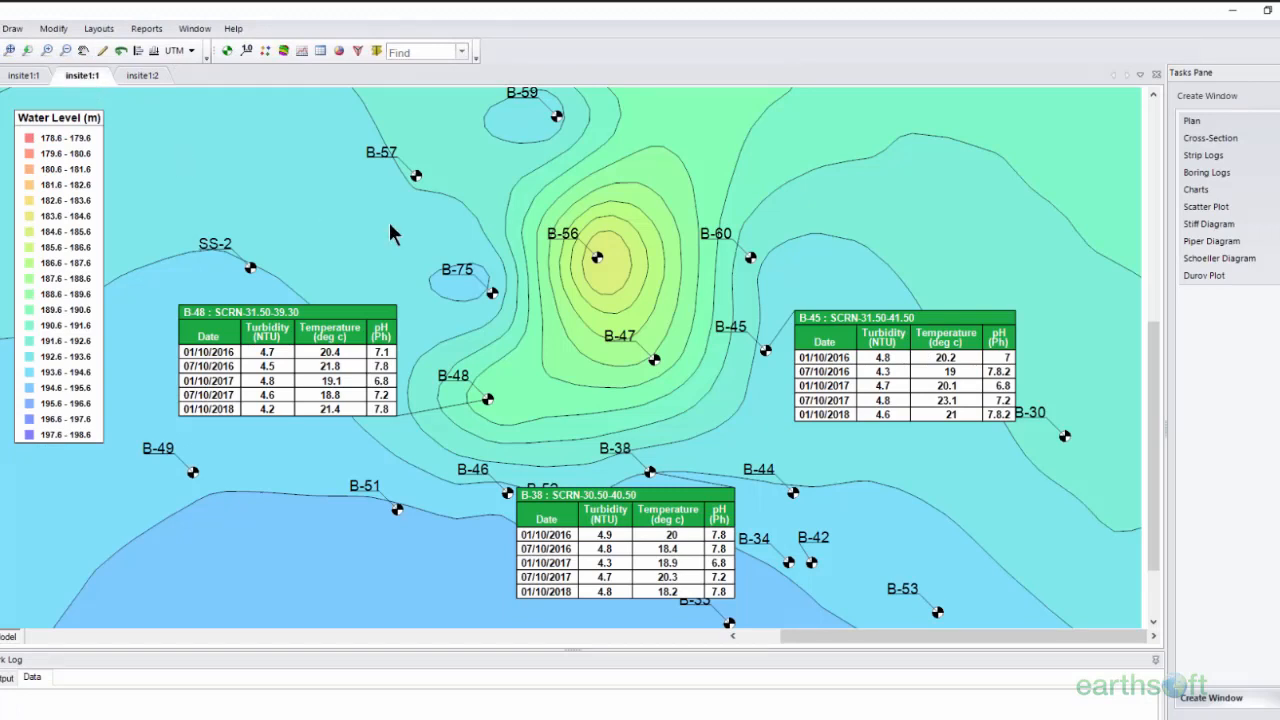
# Step: Create a cross-section from the plan map along a line through wells B-48, B-38 and B-45
pyautogui.click(1220, 145)
pyautogui.click(469, 384)
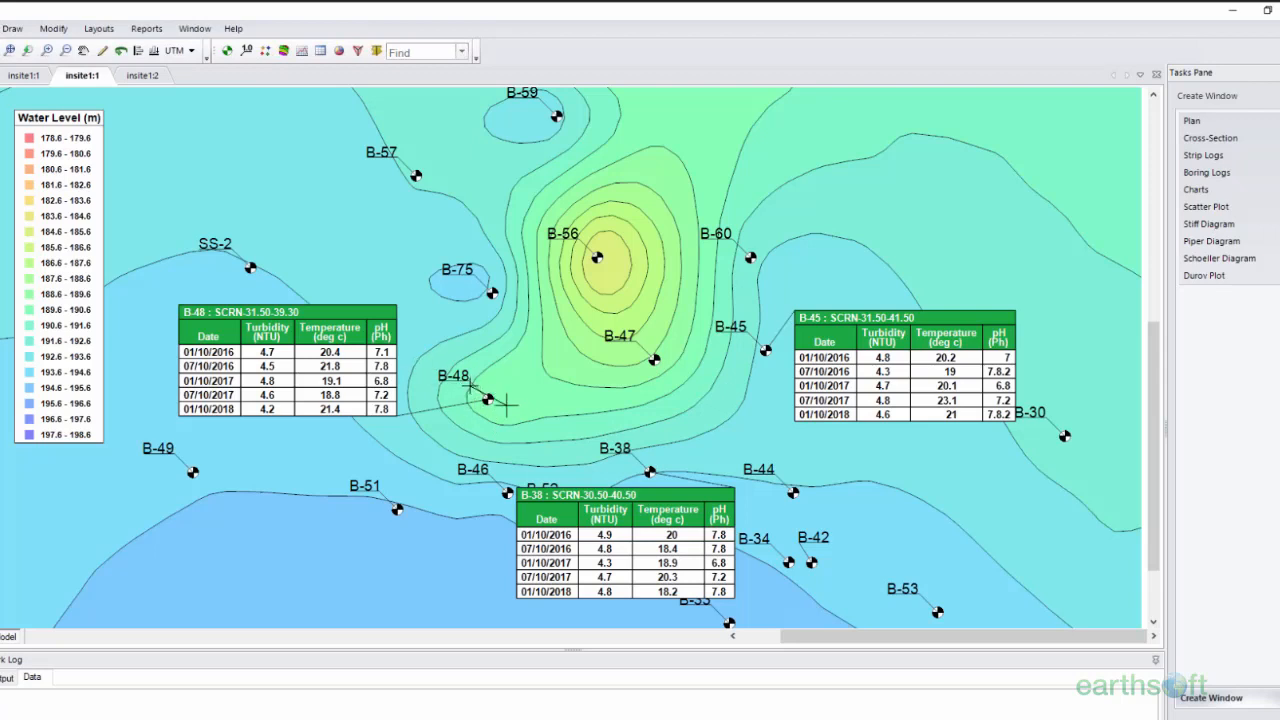
pyautogui.click(670, 477)
pyautogui.doubleClick(777, 332)
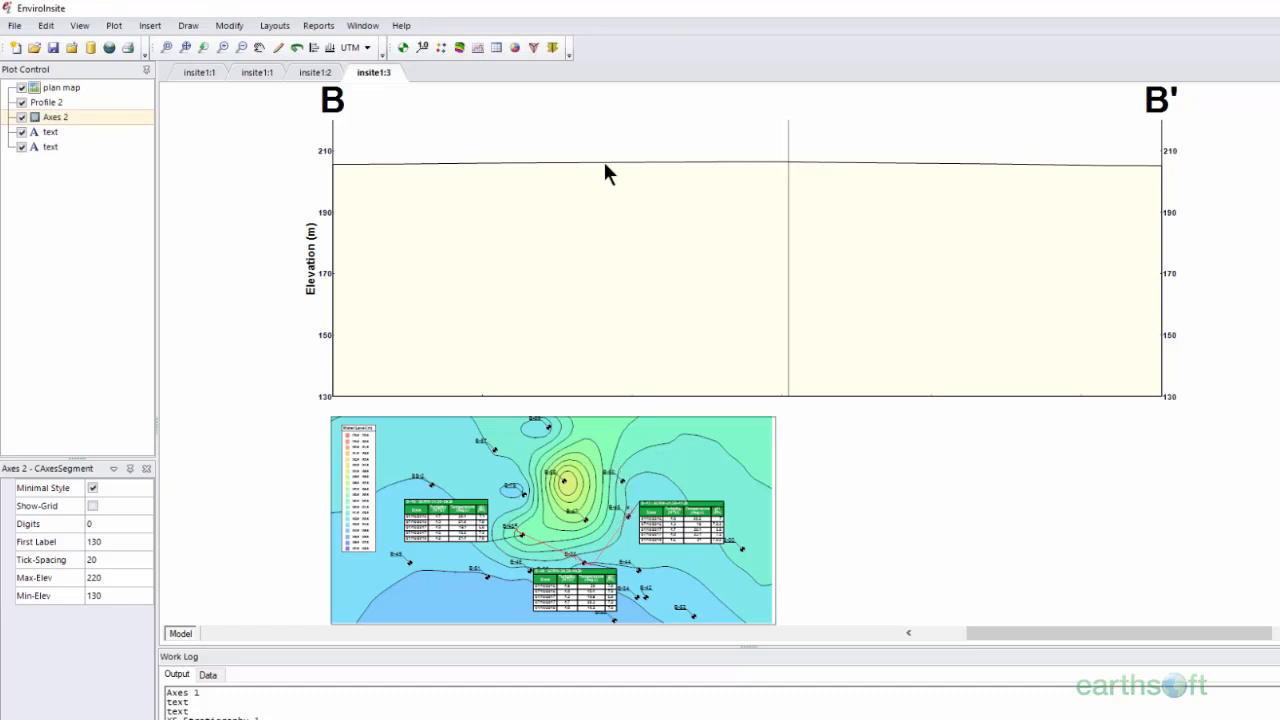
# Step: Plot all well locations on the B-B' cross-section, keeping the default wildcard query and labels
pyautogui.click(113, 33)
pyautogui.moveTo(111, 41)
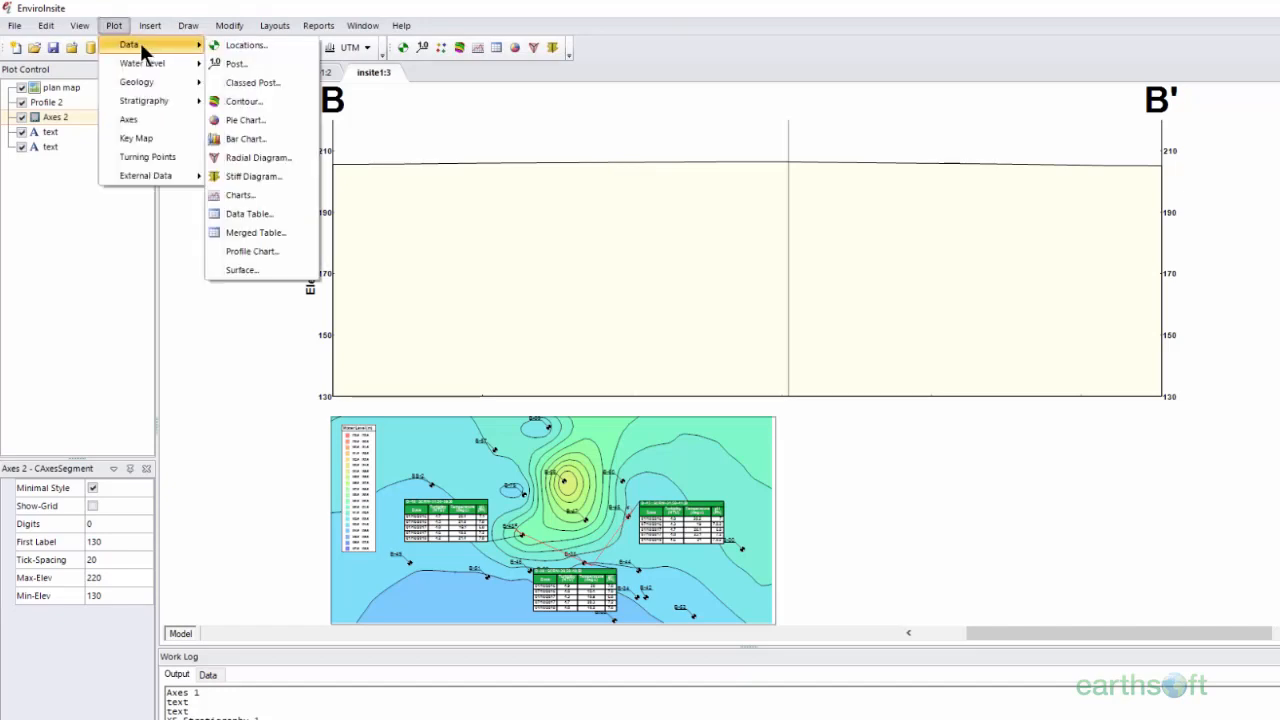
pyautogui.click(277, 46)
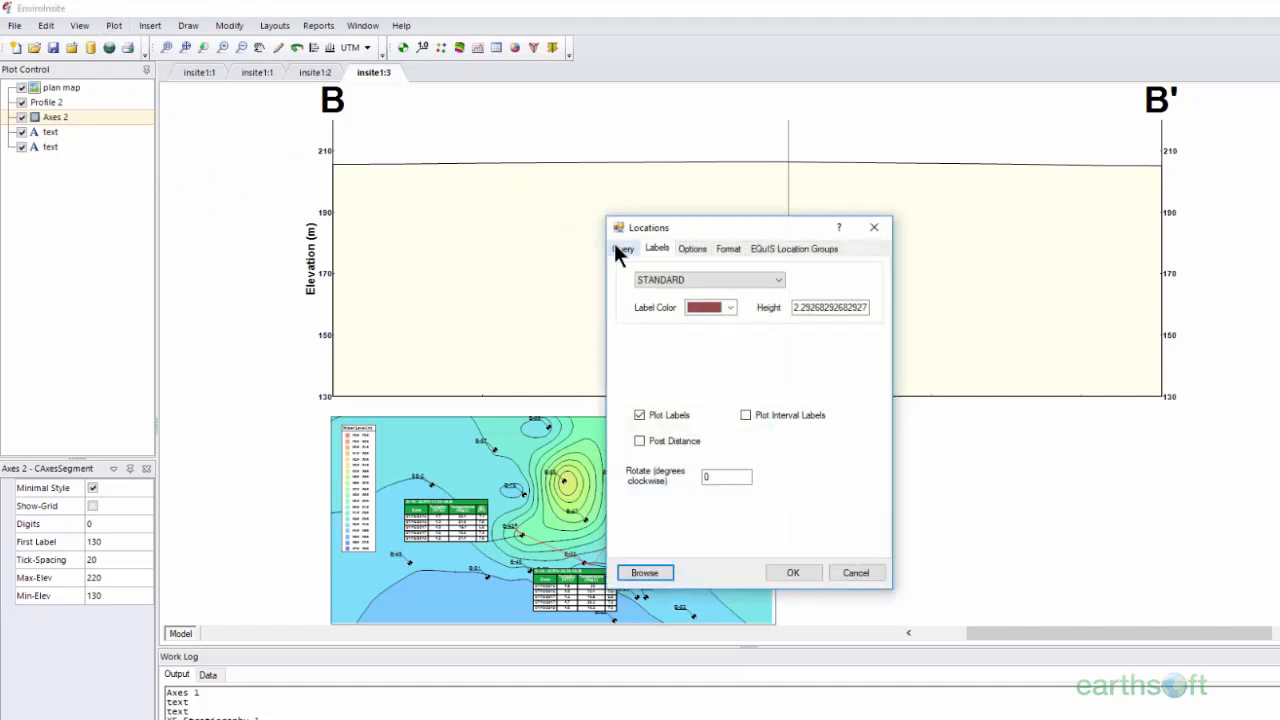
pyautogui.click(617, 246)
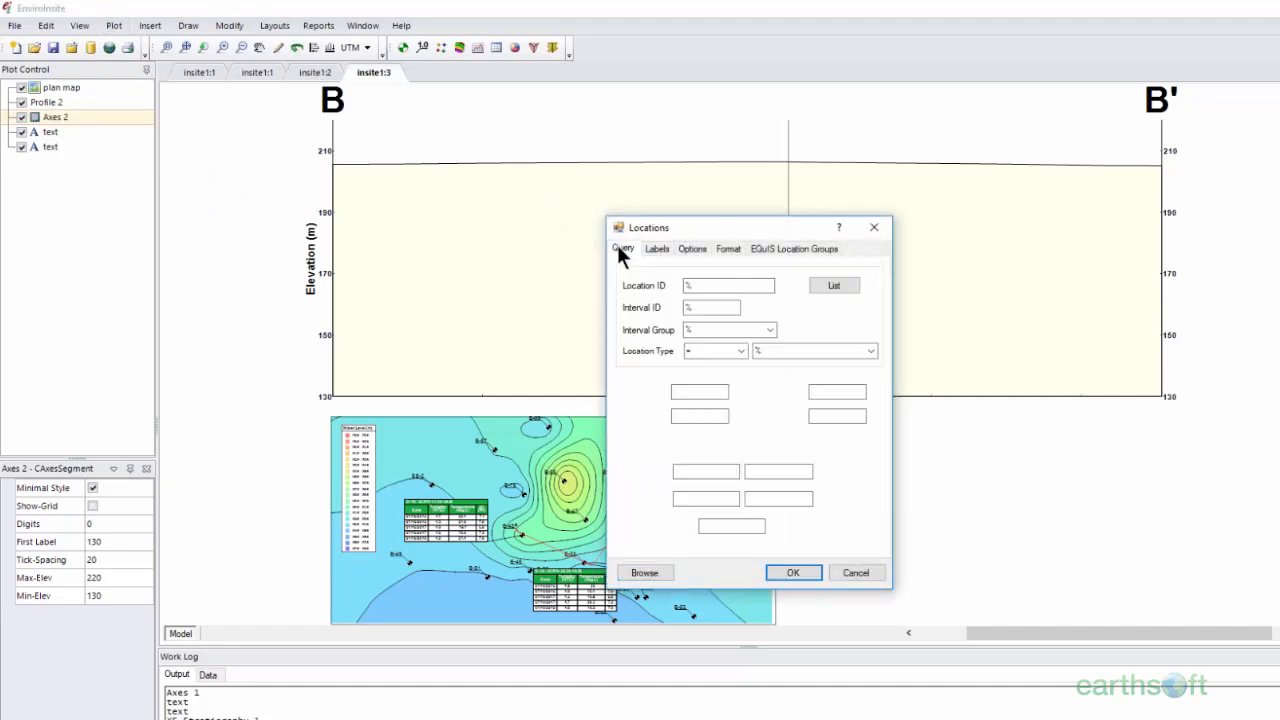
pyautogui.click(793, 572)
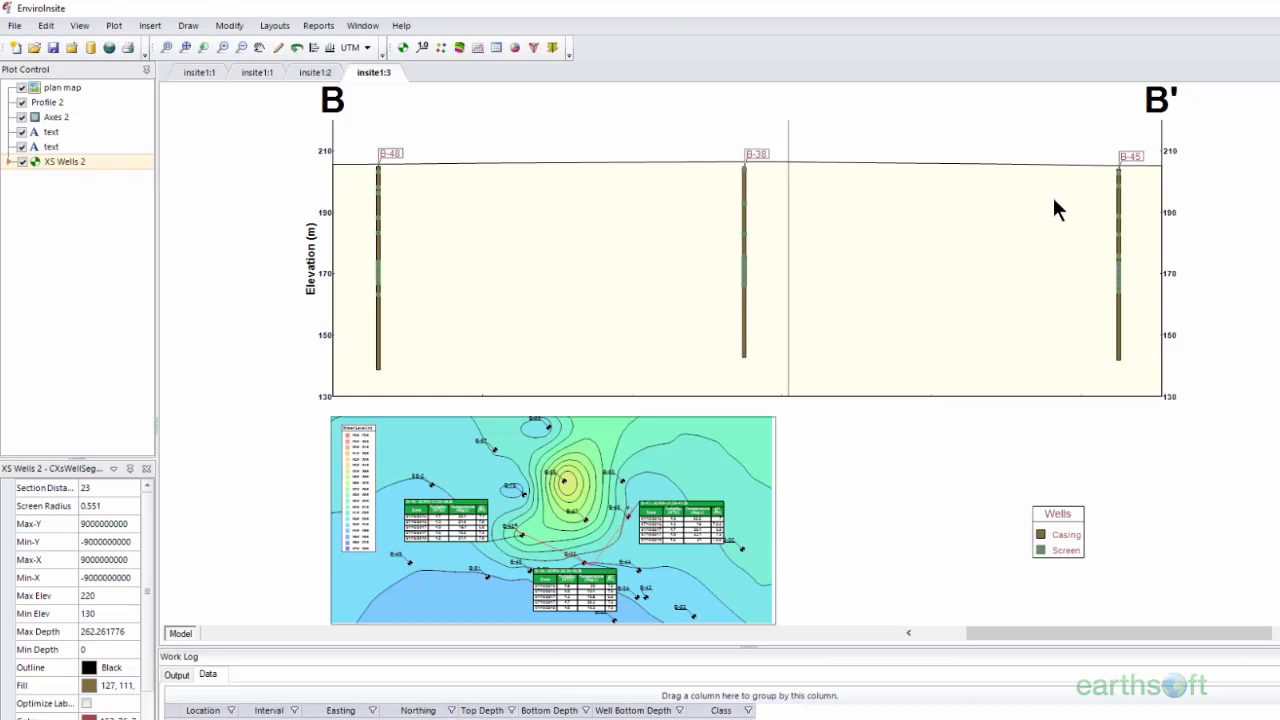
# Step: Compare with the A-A' section, and plot a stratigraphy model on B-B' with Surficial Aquifer above Underlying Aquifer
pyautogui.click(310, 72)
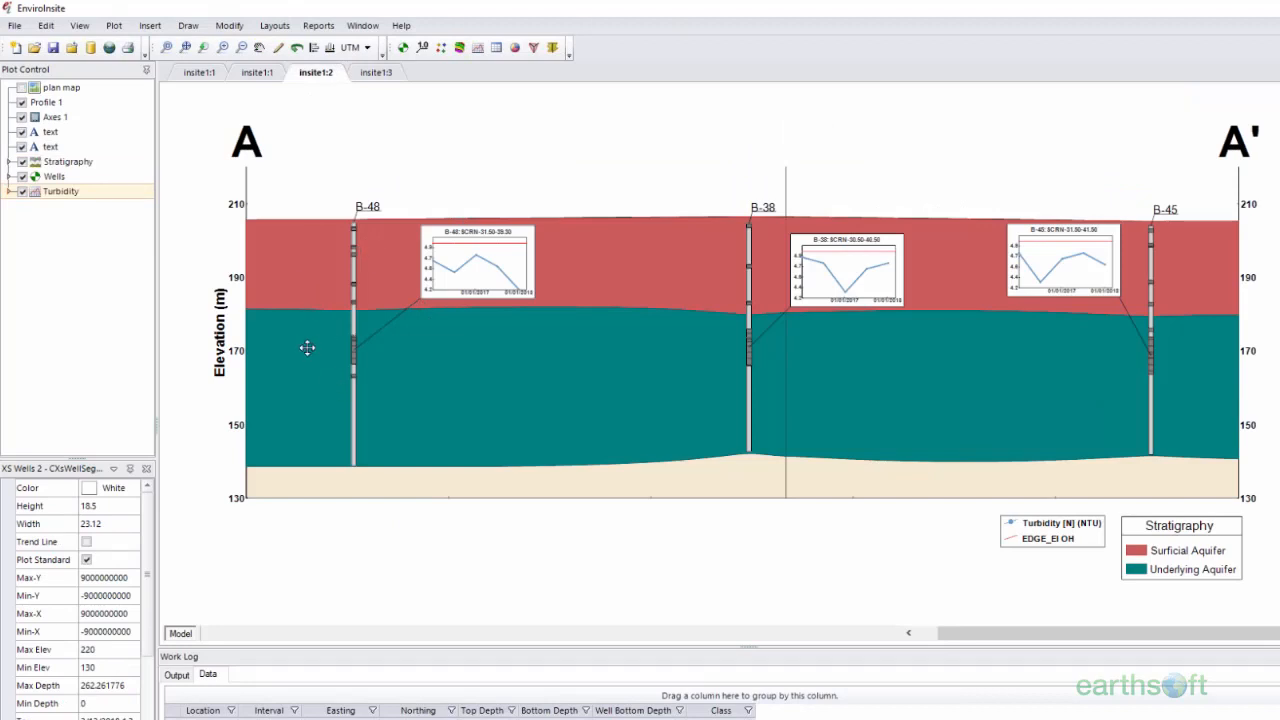
pyautogui.click(370, 74)
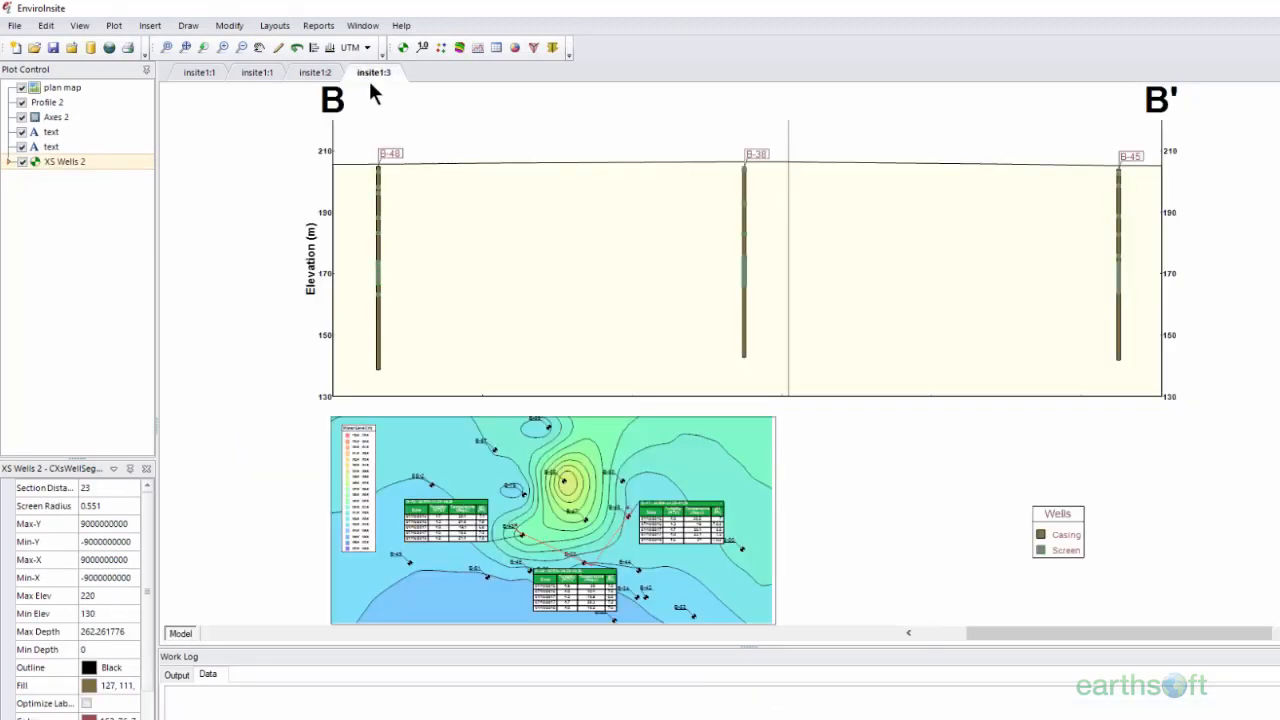
pyautogui.click(114, 26)
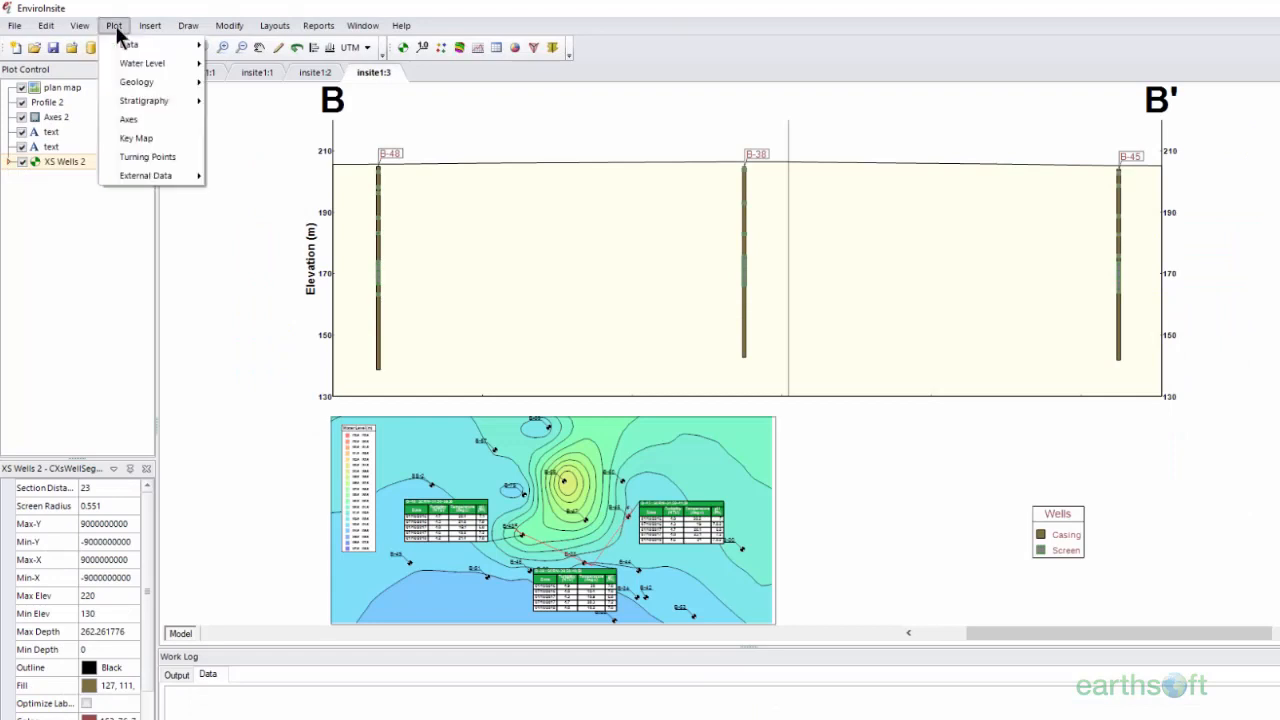
pyautogui.moveTo(131, 99)
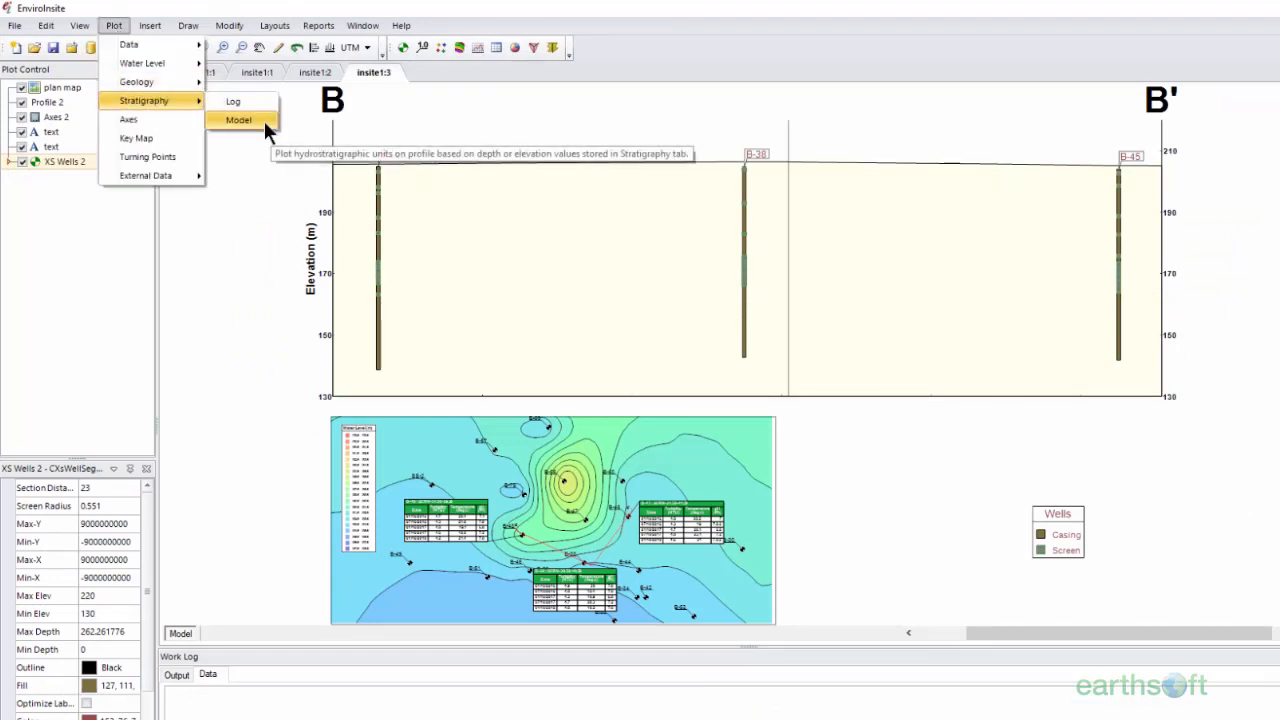
pyautogui.click(265, 124)
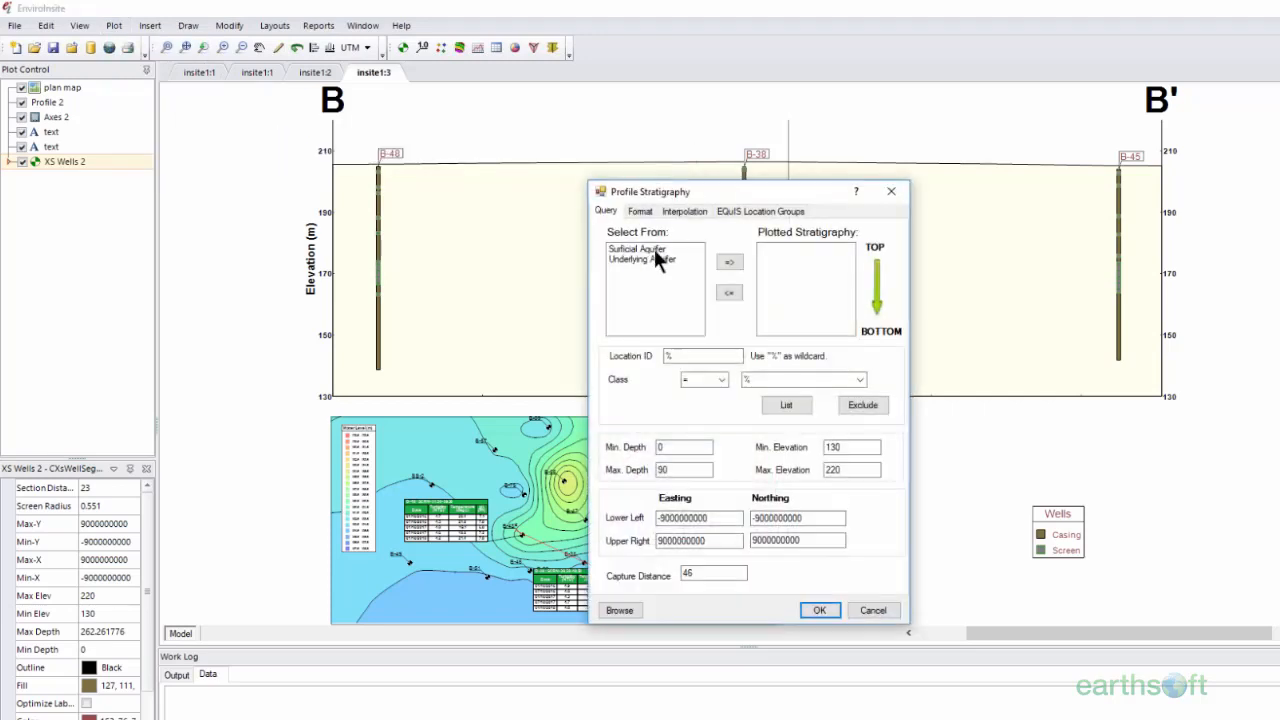
pyautogui.click(654, 249)
pyautogui.click(726, 263)
pyautogui.click(682, 249)
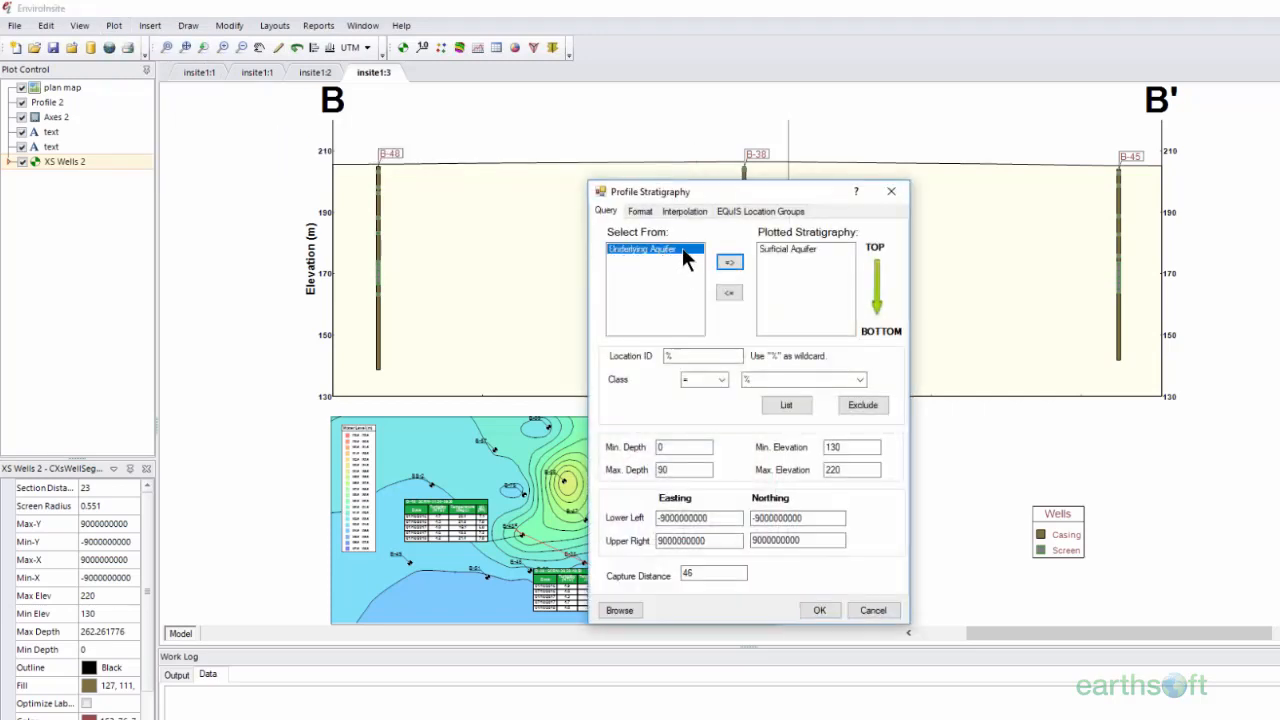
pyautogui.click(729, 263)
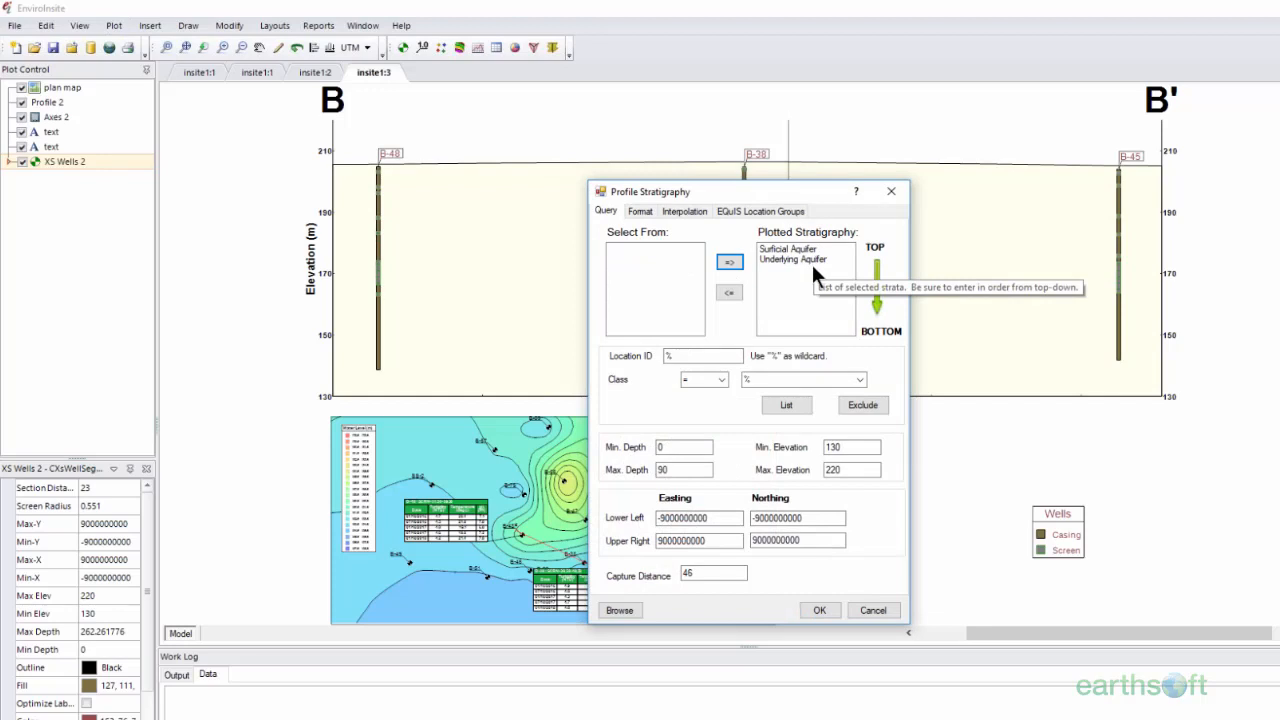
pyautogui.click(820, 610)
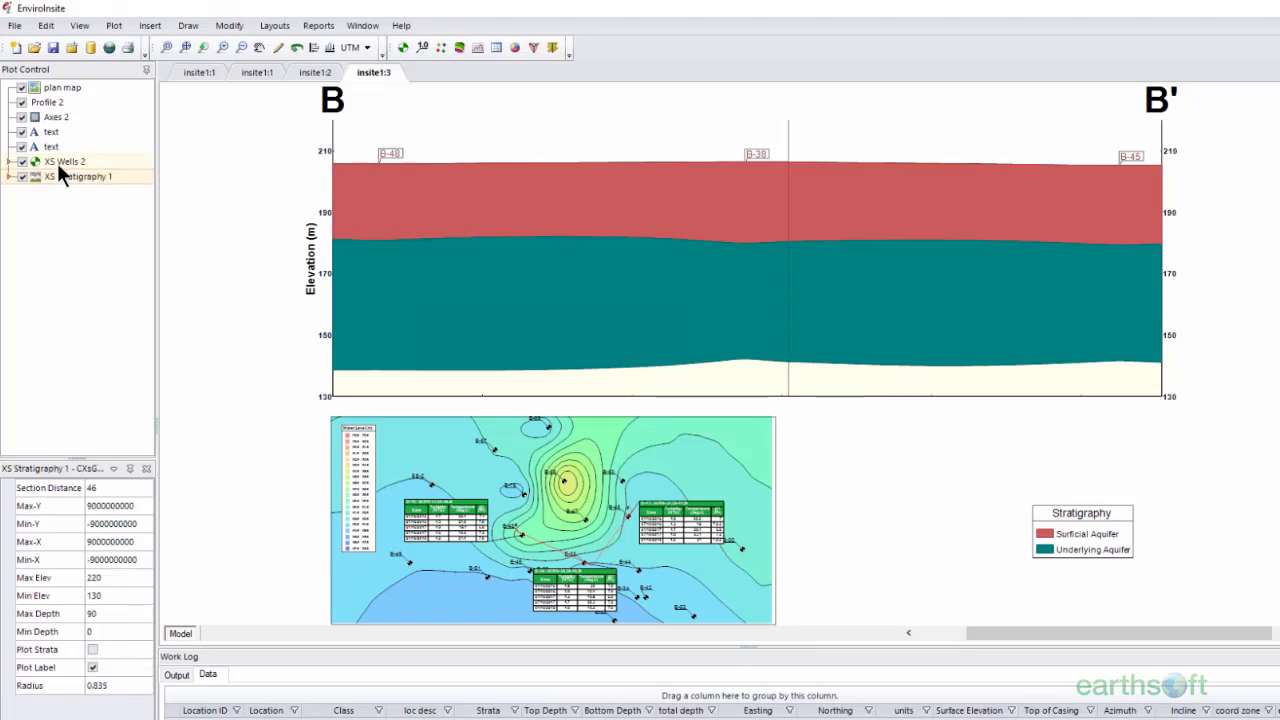
# Step: Place the XS Wells 2 layer in front of the stratigraphy and move the Wells legend beside the Stratigraphy legend
pyautogui.moveTo(56, 160); pyautogui.dragTo(58, 184)
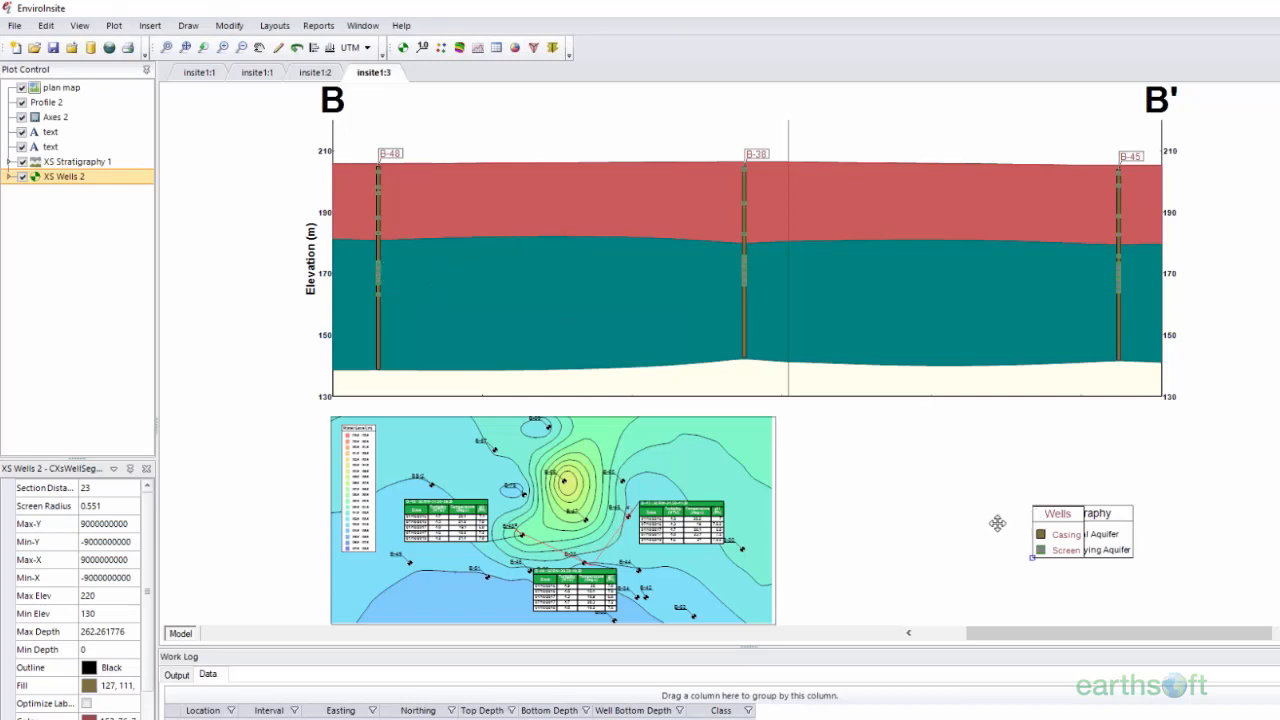
pyautogui.moveTo(997, 523); pyautogui.dragTo(936, 489)
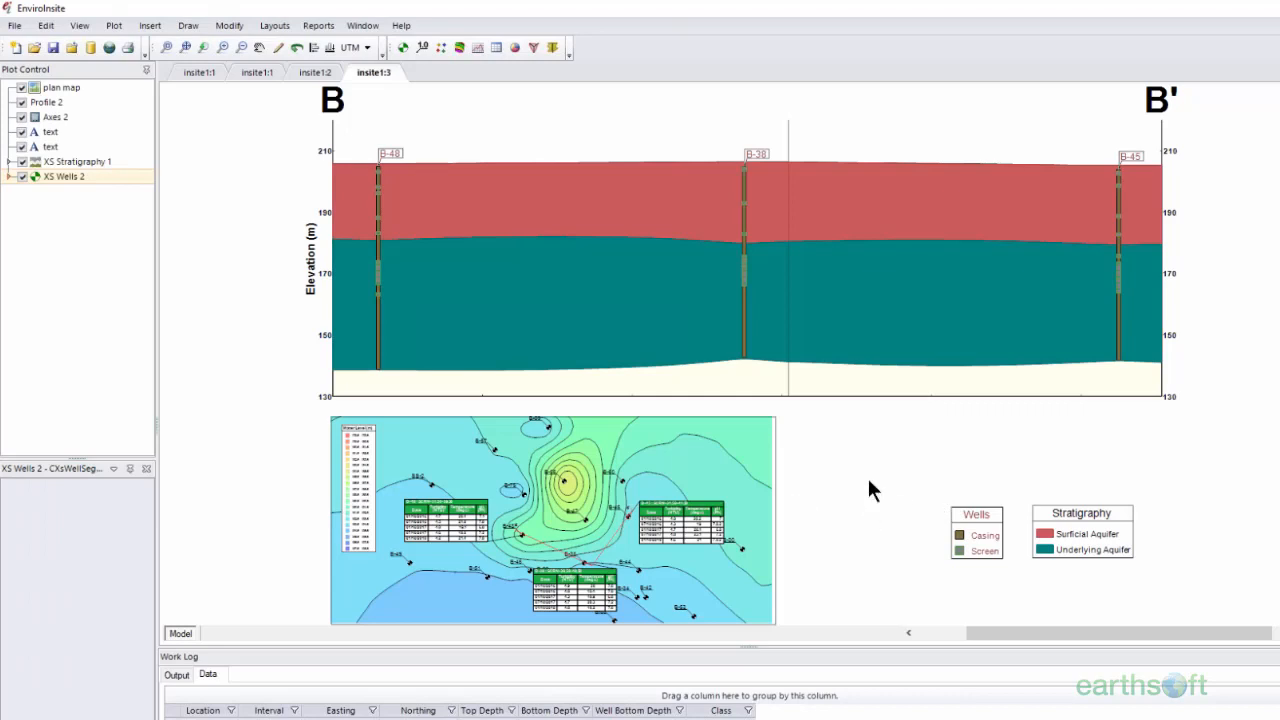
# Step: Return to the water level plan map and hide the xs B-B' section line
pyautogui.click(251, 74)
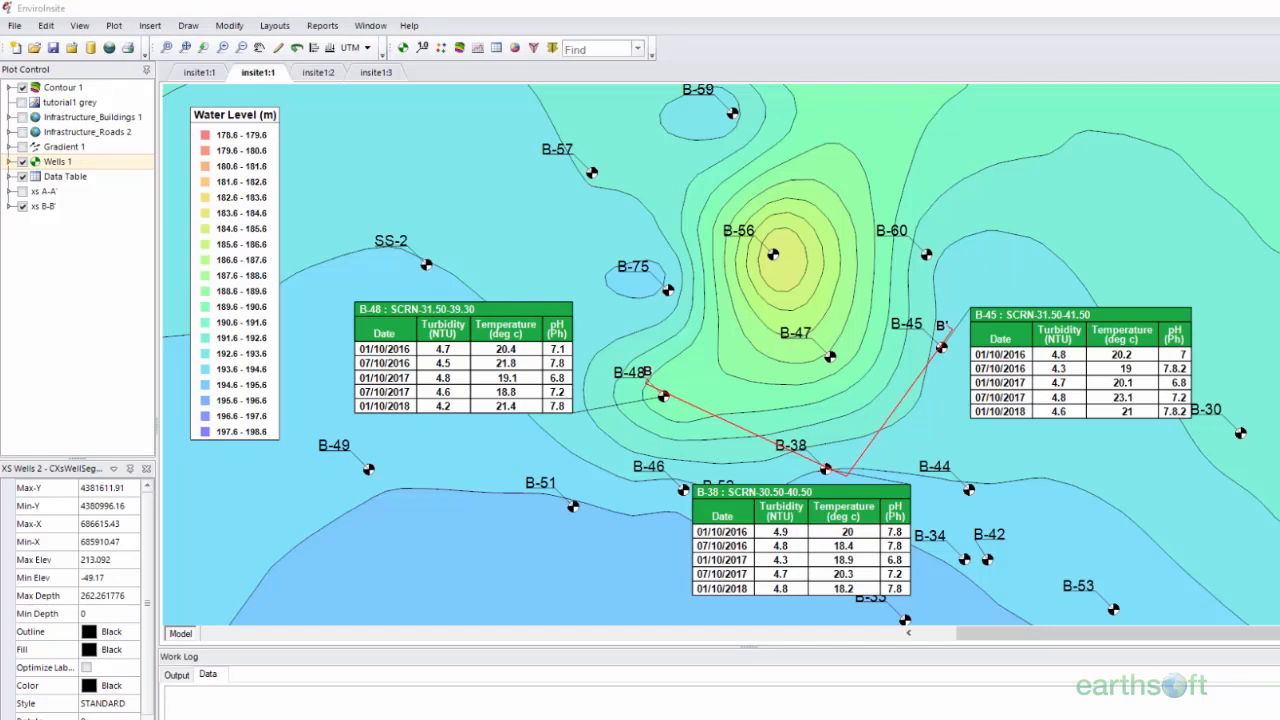
pyautogui.hotkey('alt', 'Tab')
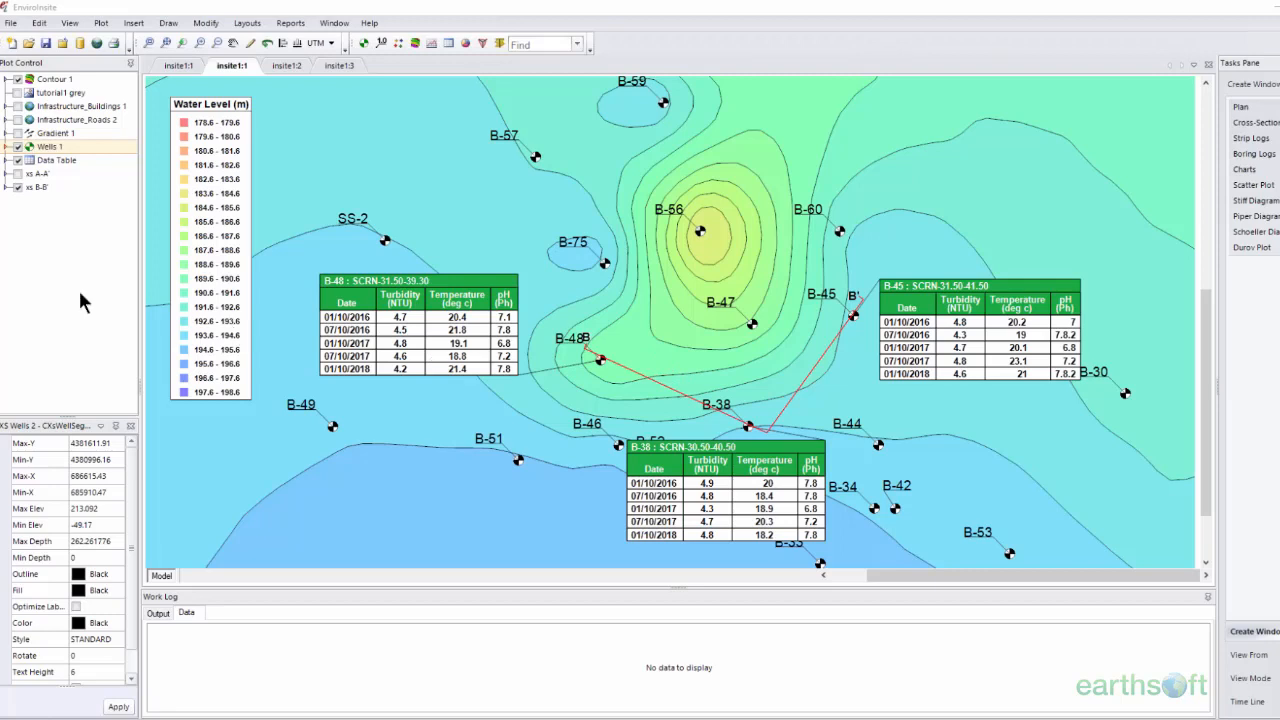
pyautogui.click(18, 187)
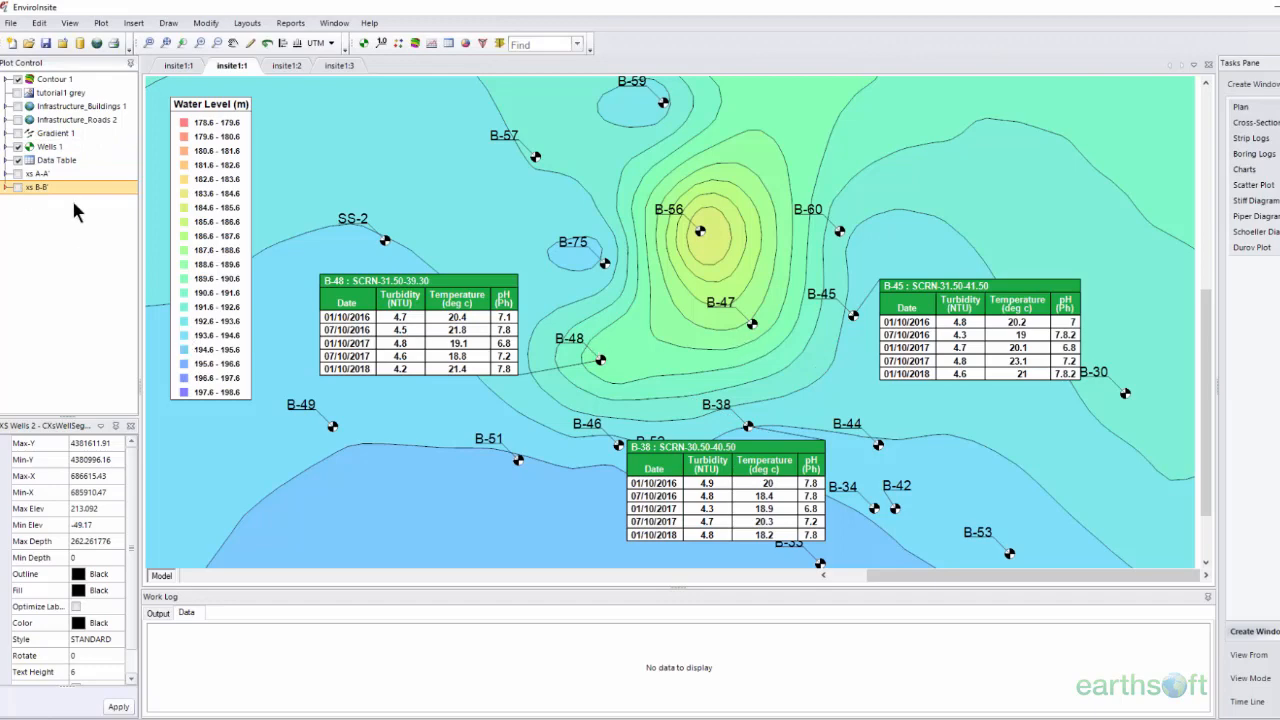
# Step: Turn off plotted labels for the Wells 1 layer and hide the Data Table layer on the plan map
pyautogui.doubleClick(56, 146)
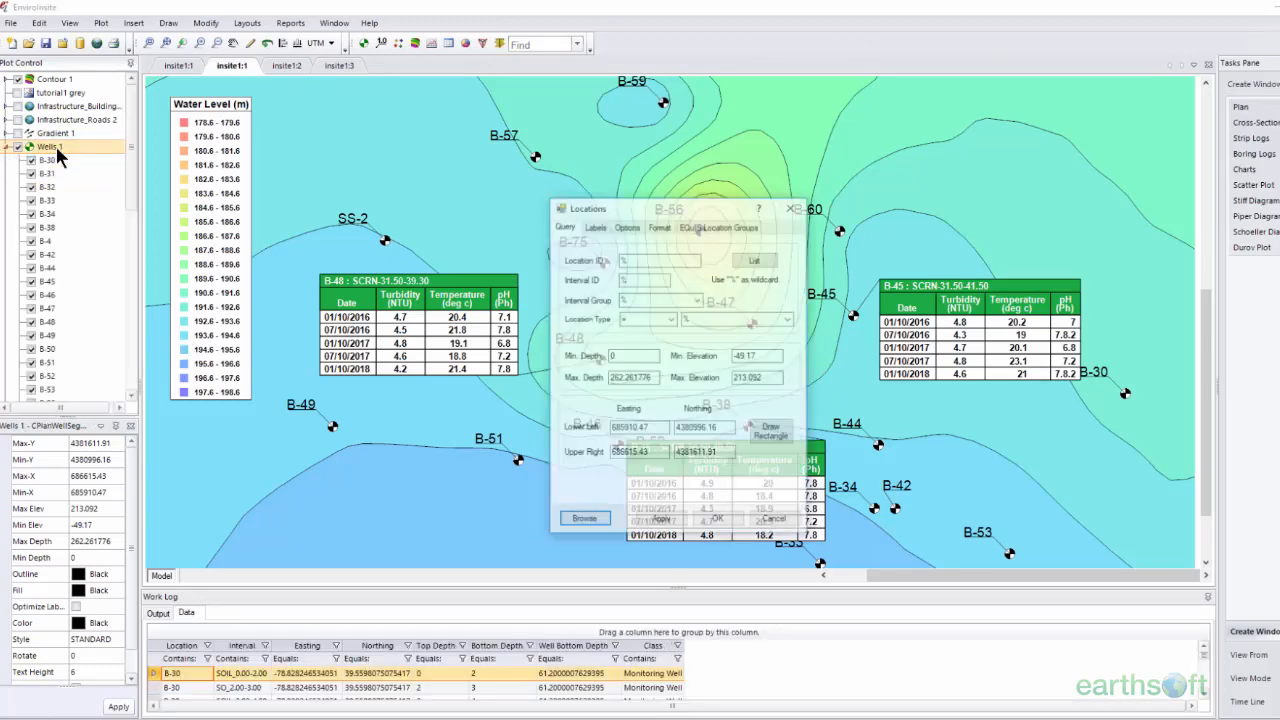
pyautogui.click(596, 226)
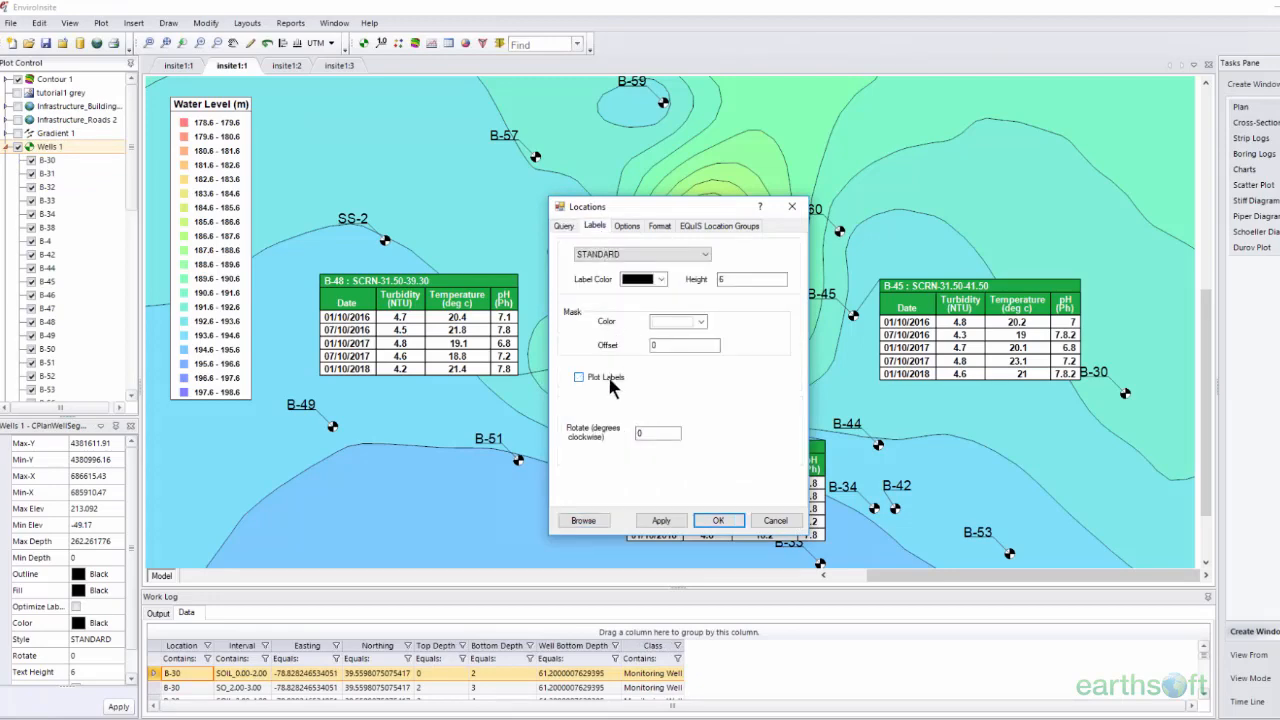
pyautogui.click(660, 521)
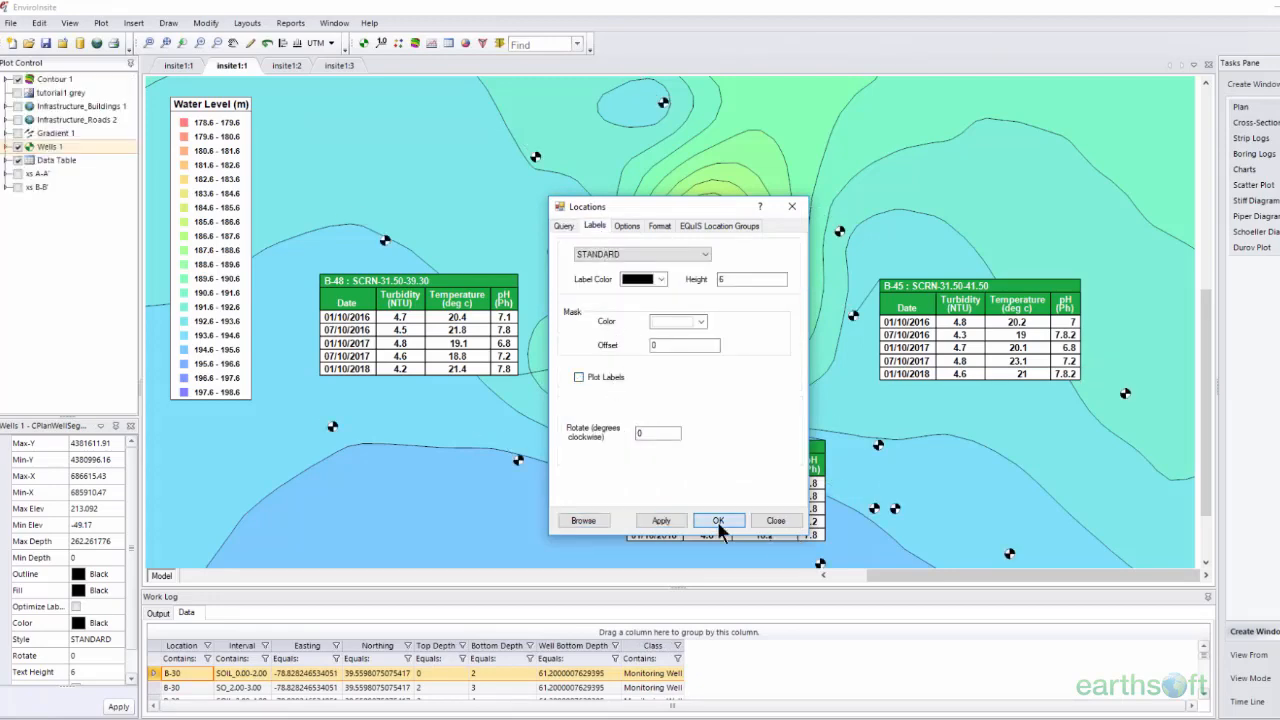
pyautogui.click(718, 521)
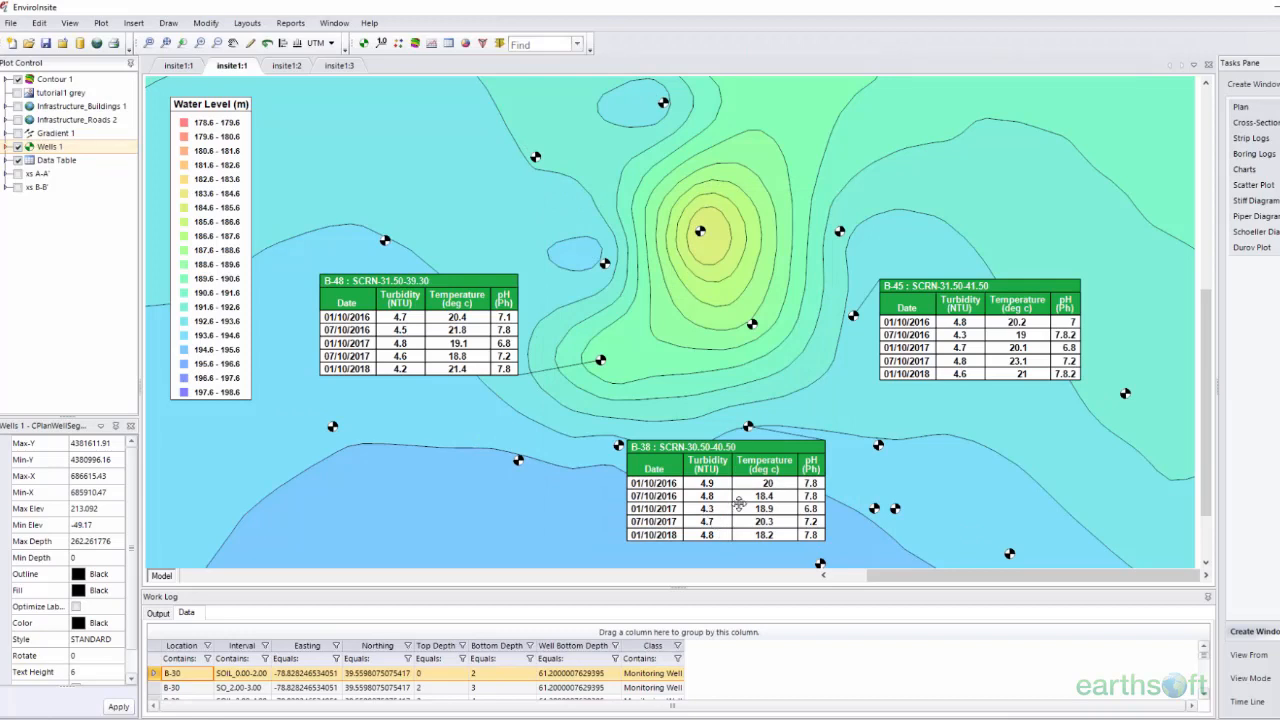
pyautogui.click(17, 160)
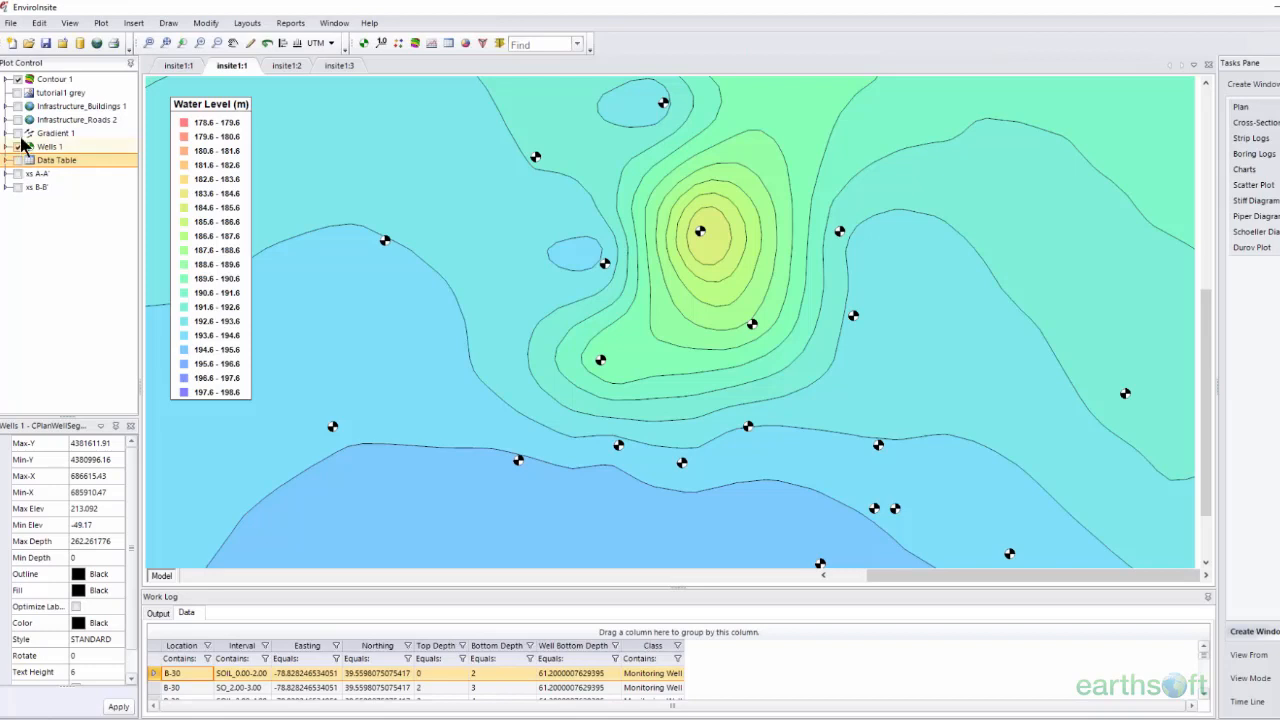
# Step: Duplicate the Contour 1 layer and place the copy directly beneath the original in the layer order
pyautogui.click(48, 82)
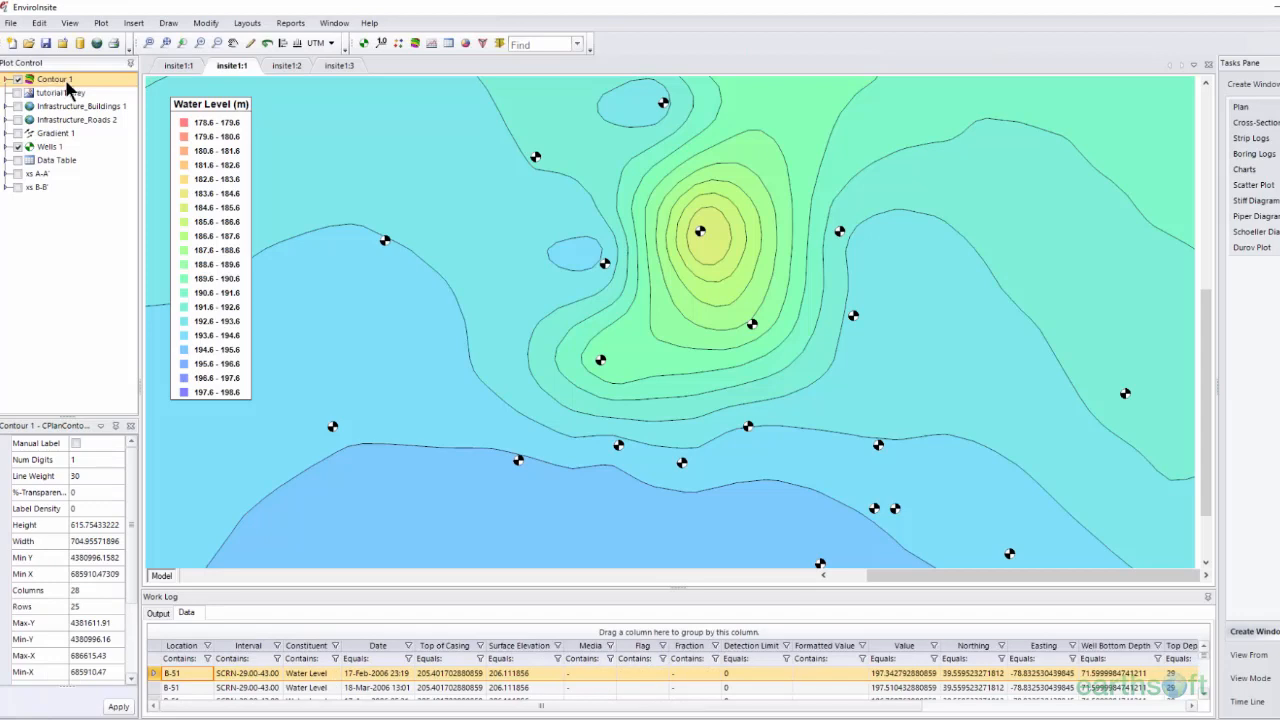
pyautogui.rightClick(68, 88)
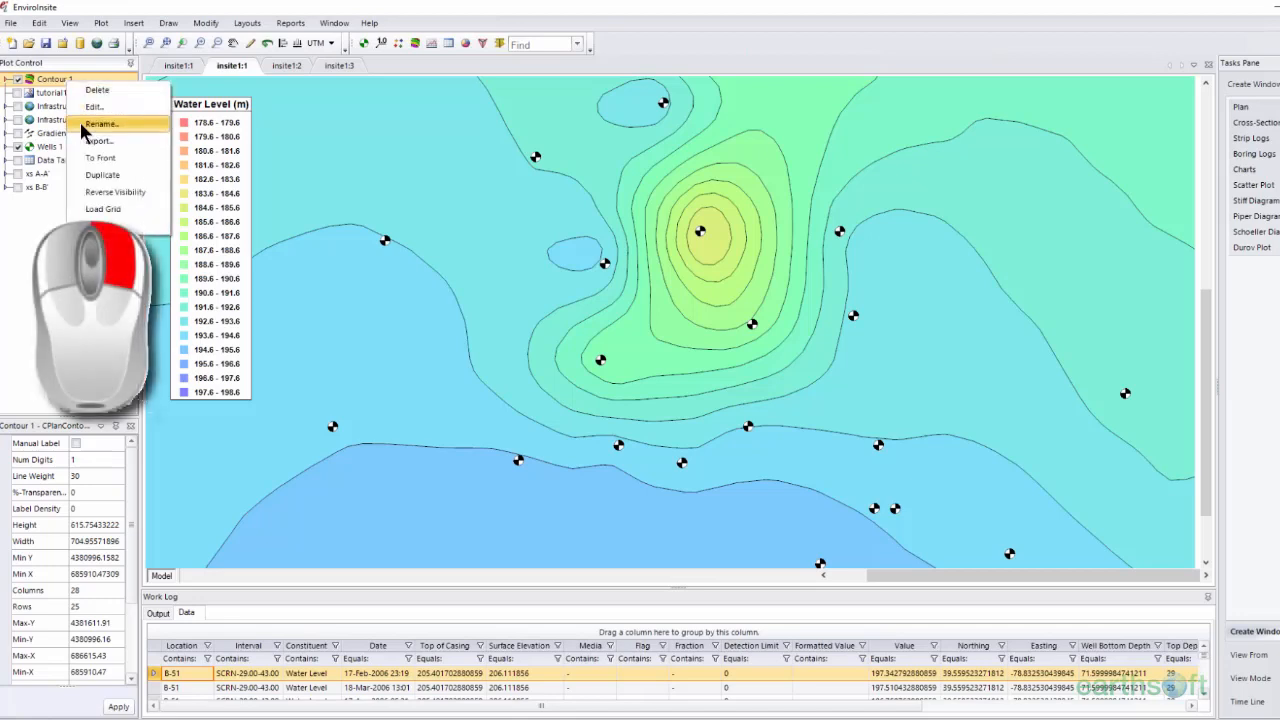
pyautogui.click(104, 175)
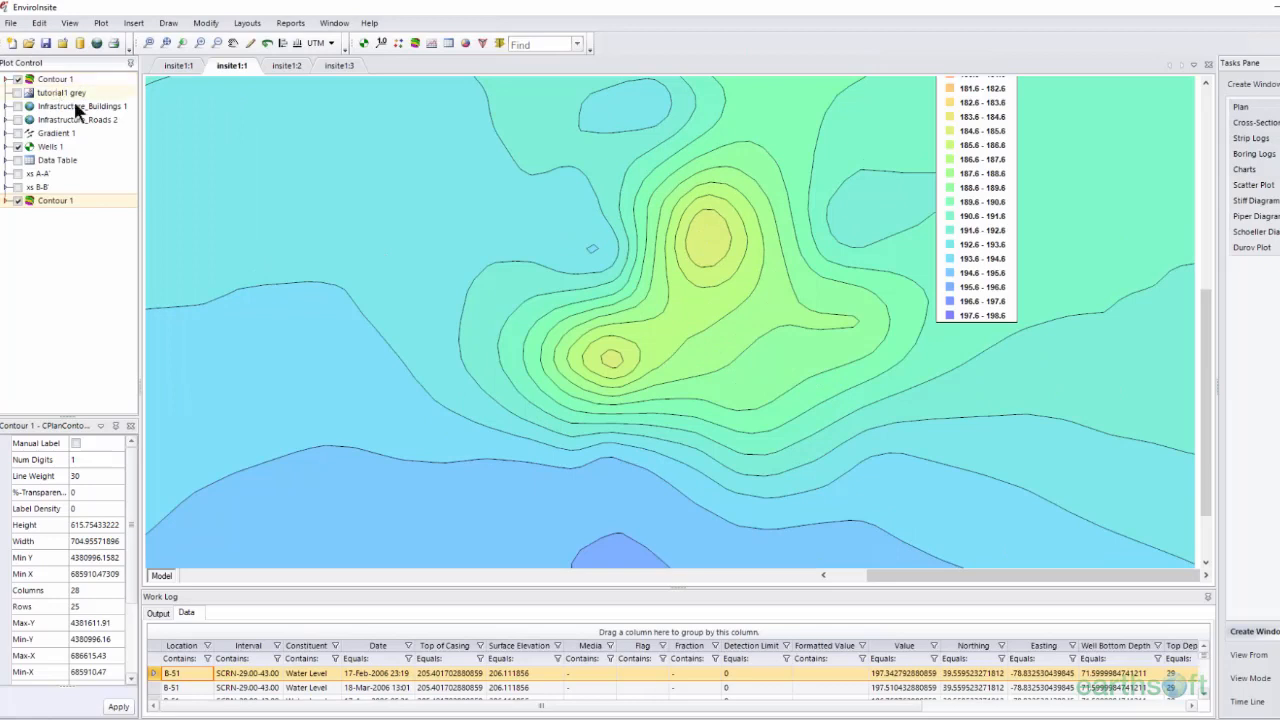
pyautogui.moveTo(77, 197); pyautogui.dragTo(74, 88)
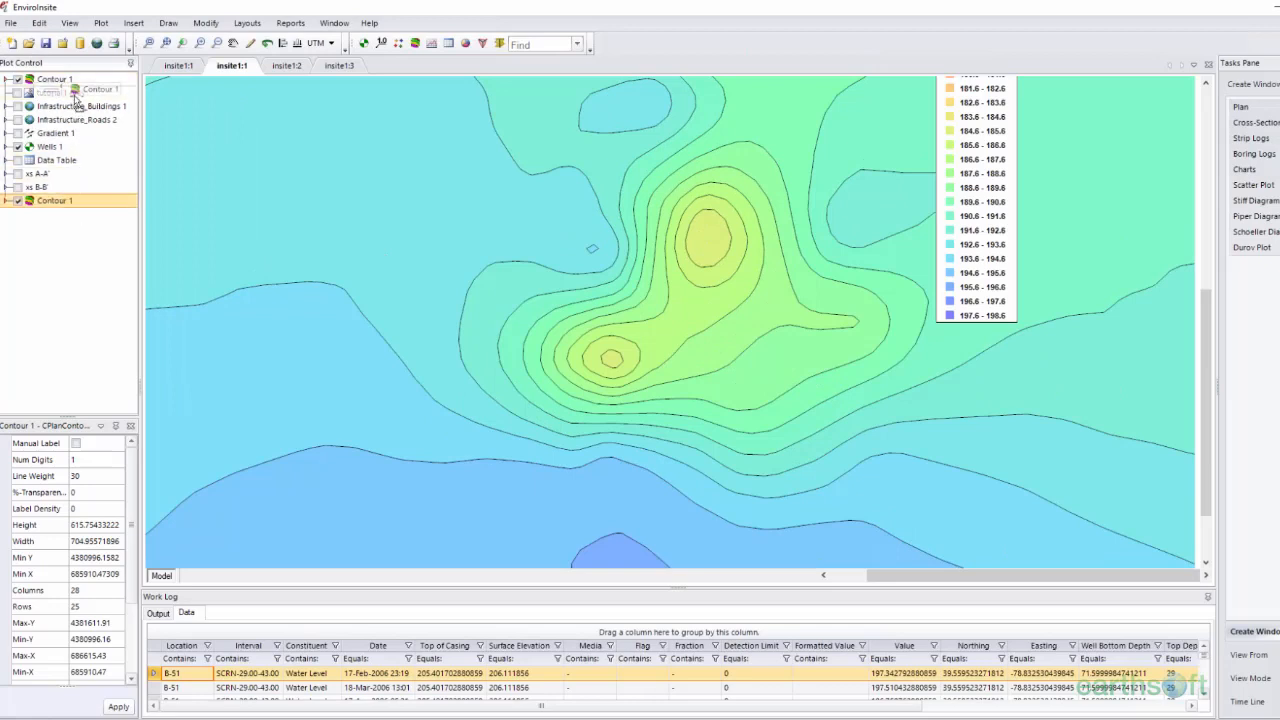
# Step: Rename the duplicated contour layer as Contour 2
pyautogui.click(76, 89)
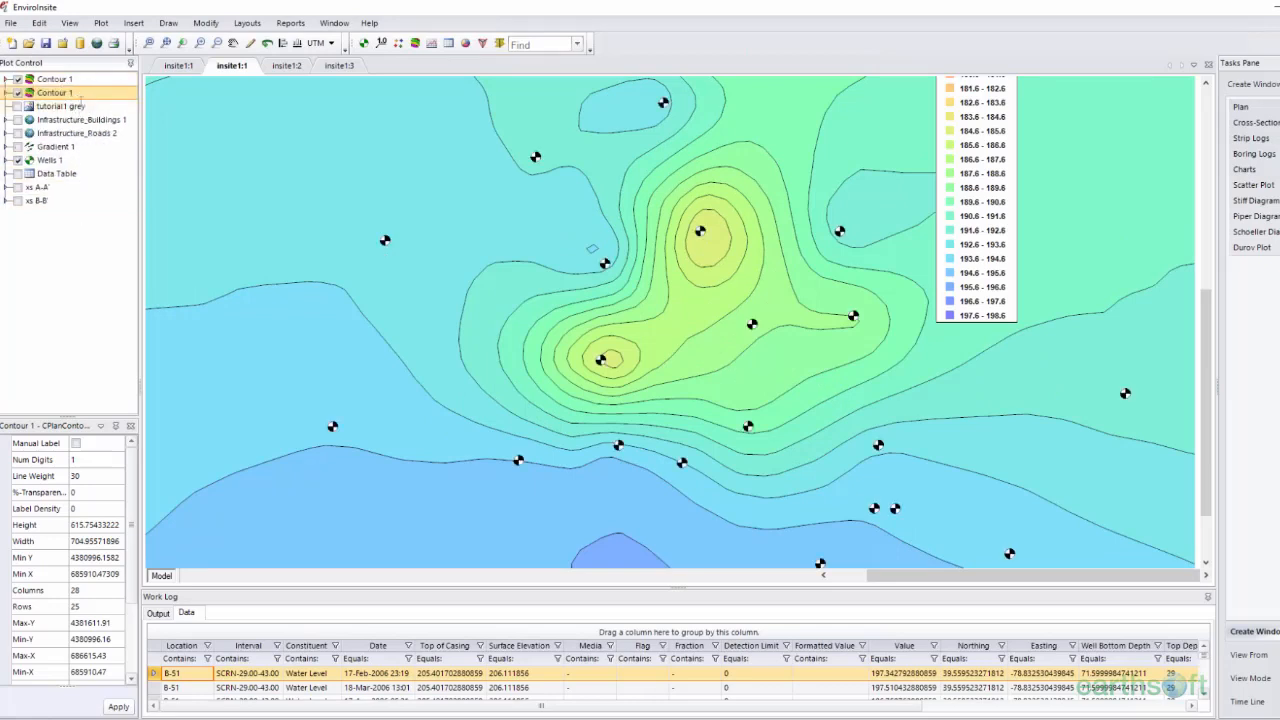
pyautogui.press('BackSpace')
pyautogui.write('2')
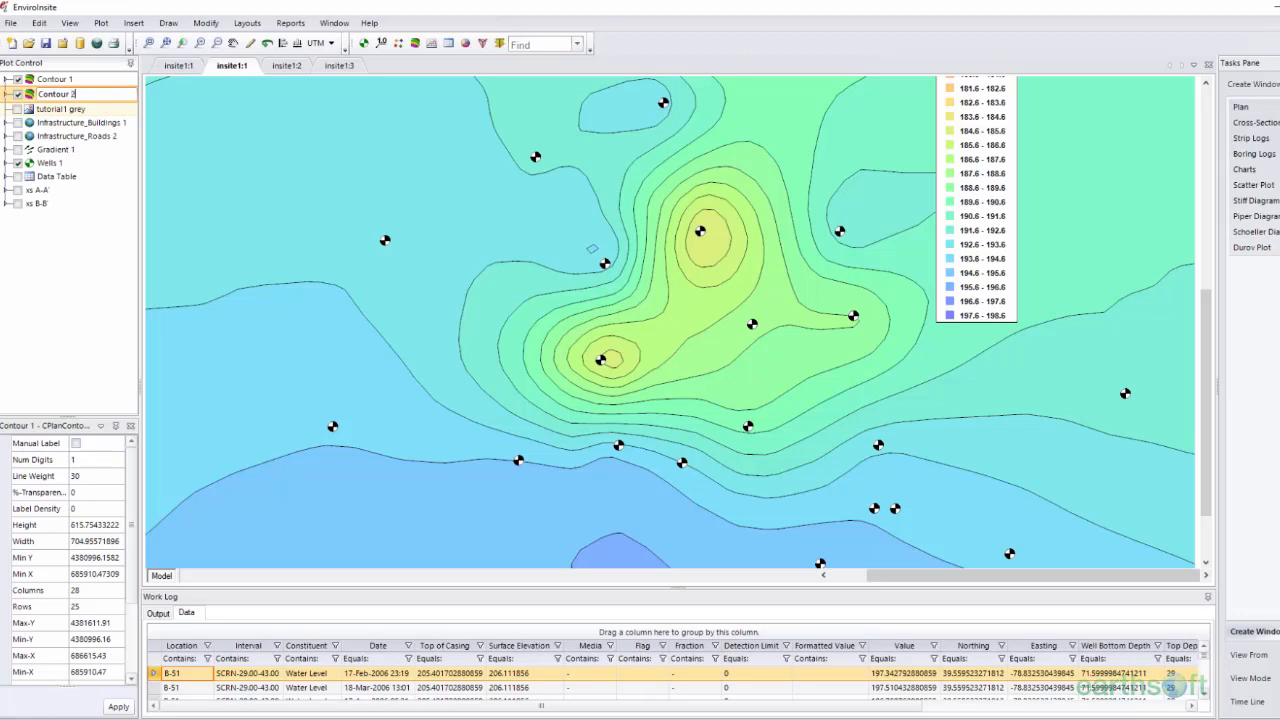
pyautogui.press('Return')
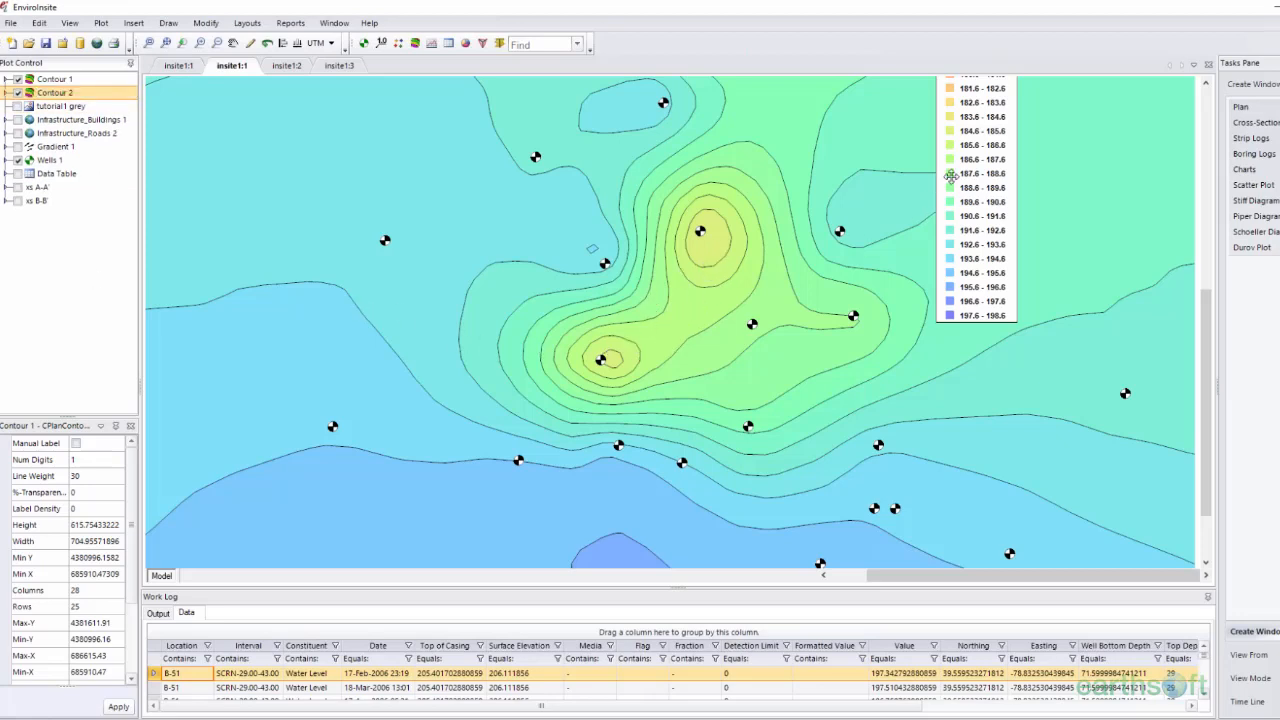
# Step: Move the Contour 2 legend over the original water level legend and compare the two contours by toggling Contour 2's visibility
pyautogui.moveTo(957, 171); pyautogui.dragTo(221, 252)
pyautogui.click(18, 92)
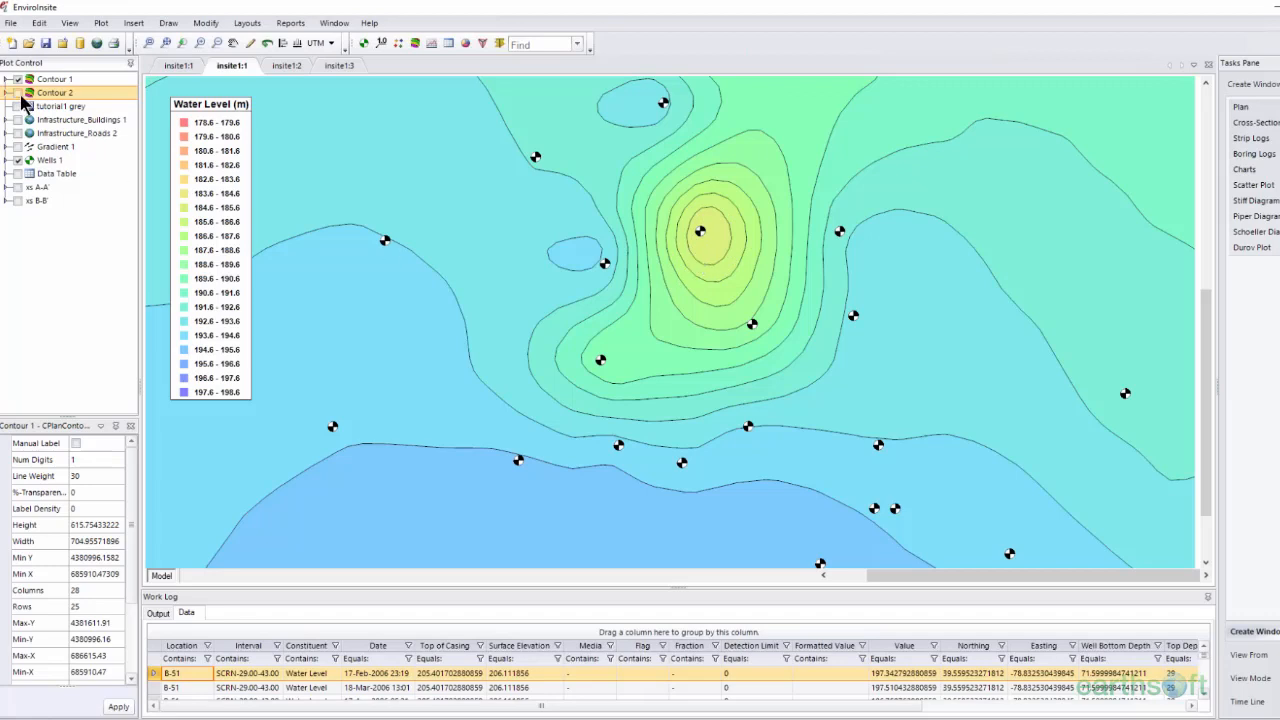
pyautogui.click(18, 93)
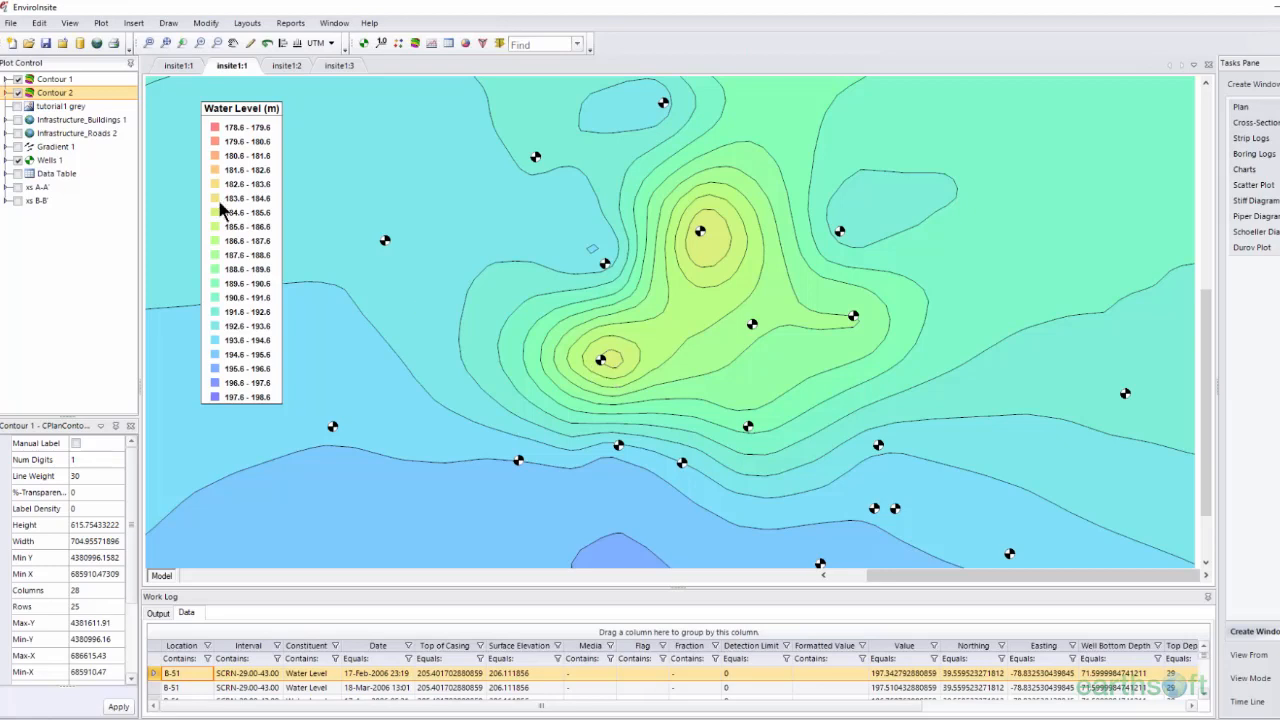
pyautogui.click(17, 93)
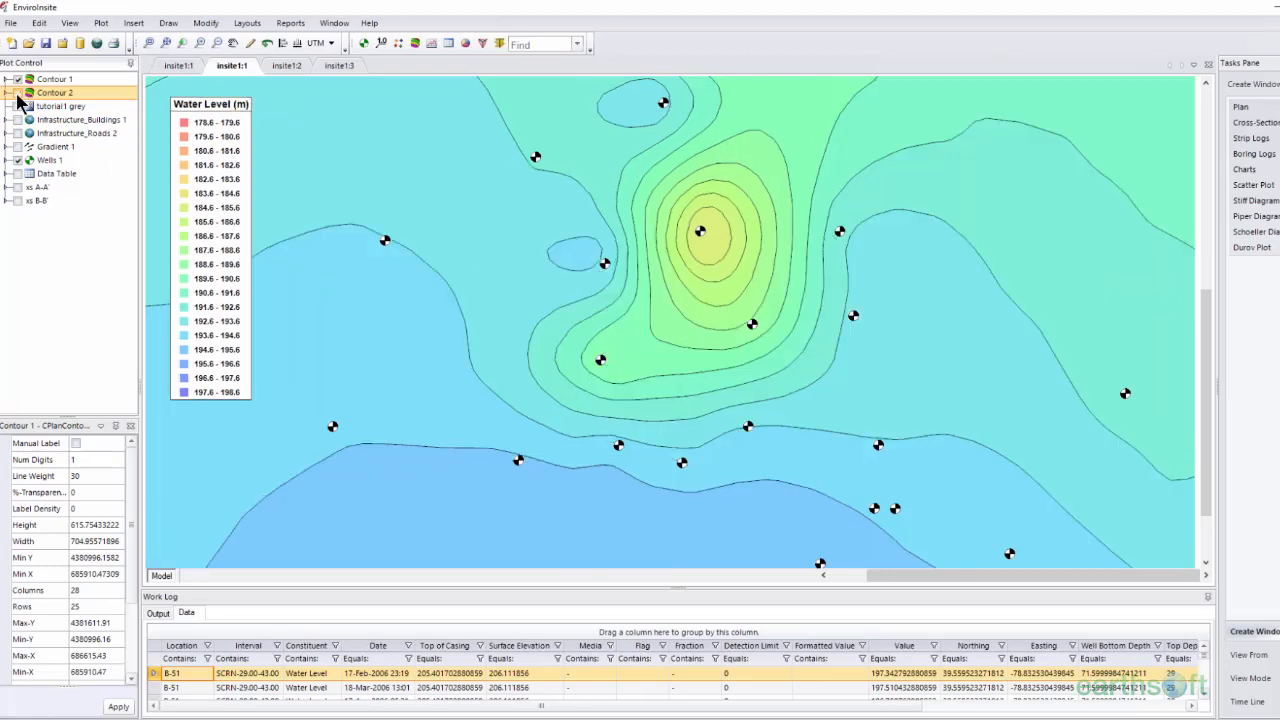
pyautogui.click(17, 93)
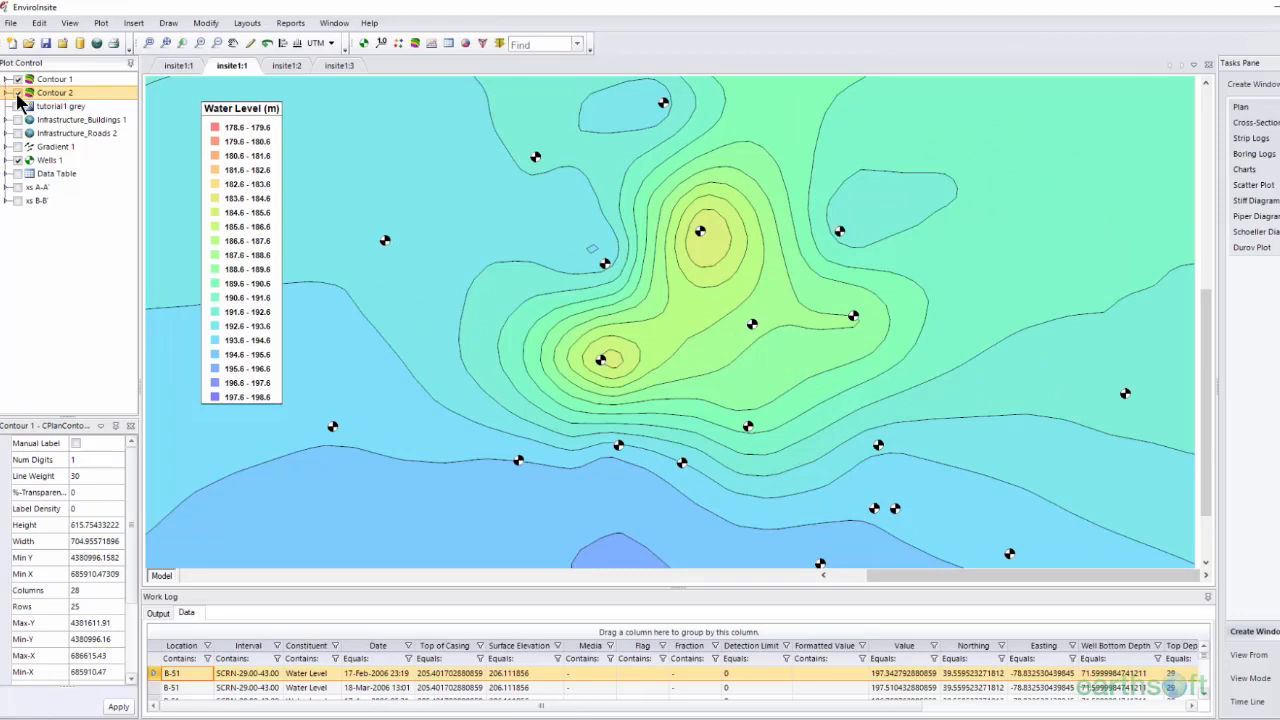
# Step: Show the Data Table layer on the plan map and hide Contour 2
pyautogui.click(17, 173)
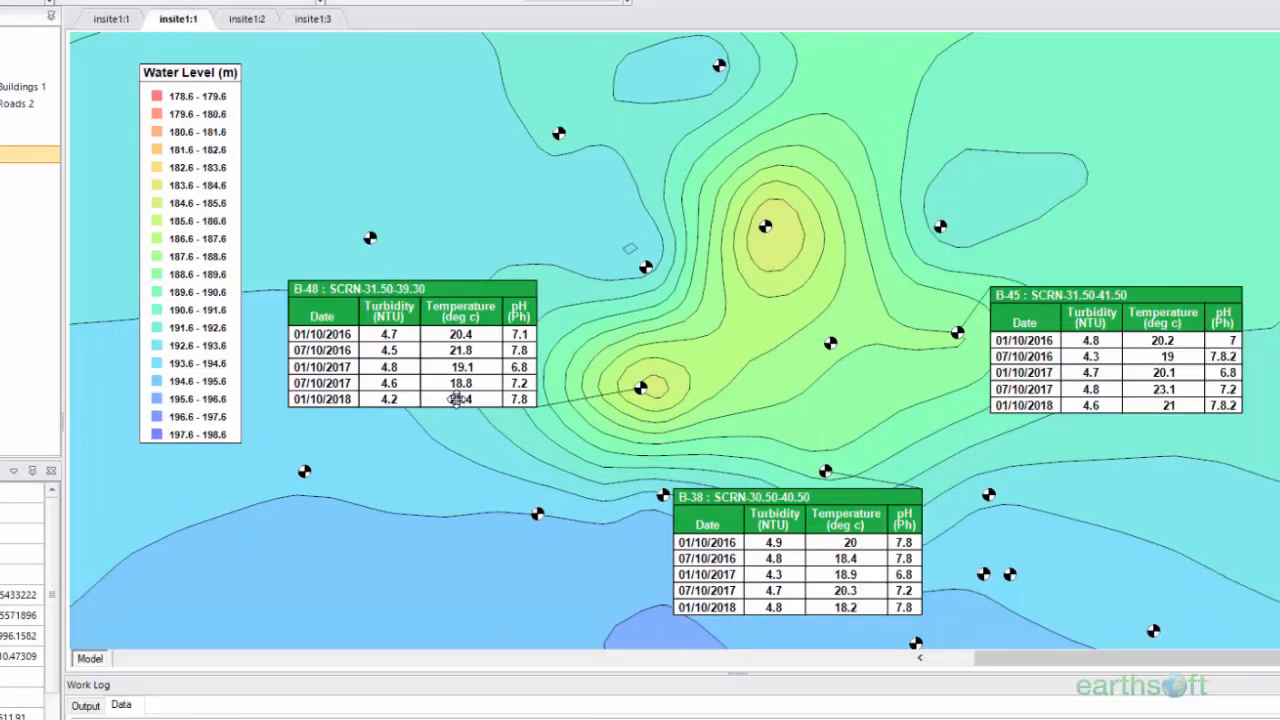
pyautogui.click(2, 53)
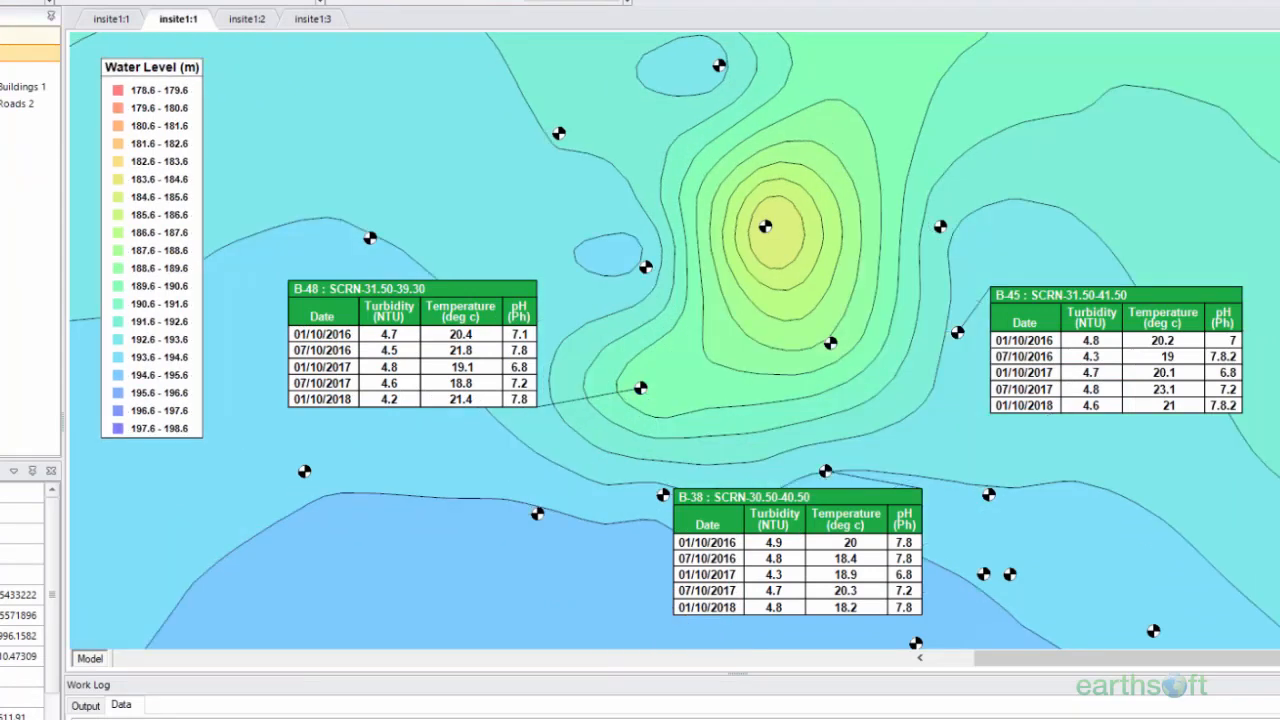
# Step: Hide the Contour 1 layer and reapply the Data Table plot's settings to refresh the tables with the new field results
pyautogui.click(2, 36)
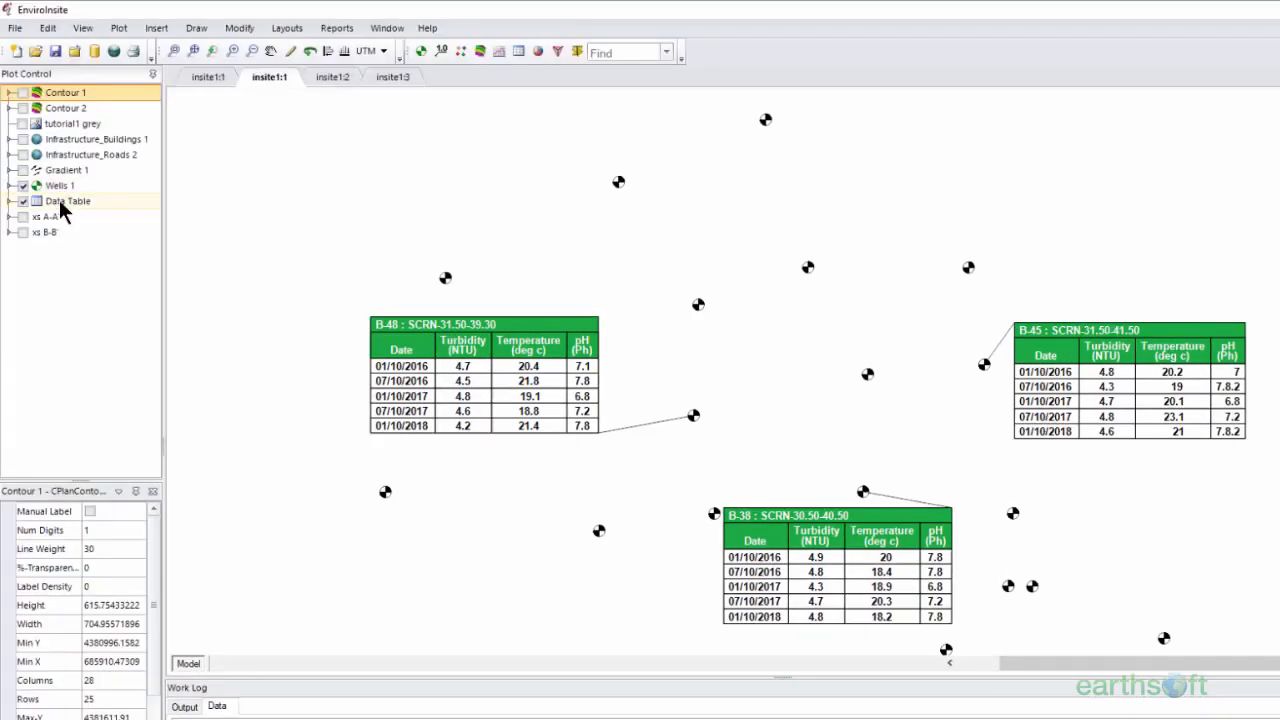
pyautogui.doubleClick(59, 200)
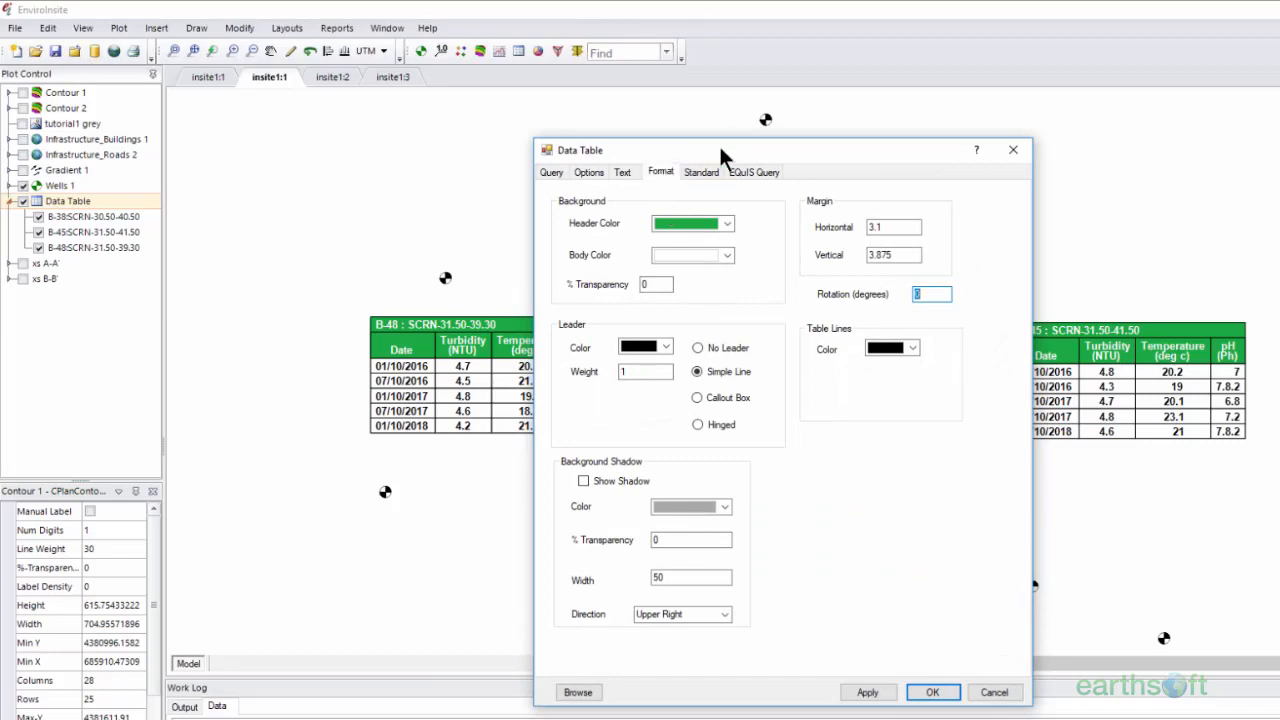
pyautogui.moveTo(722, 155); pyautogui.dragTo(1123, 152)
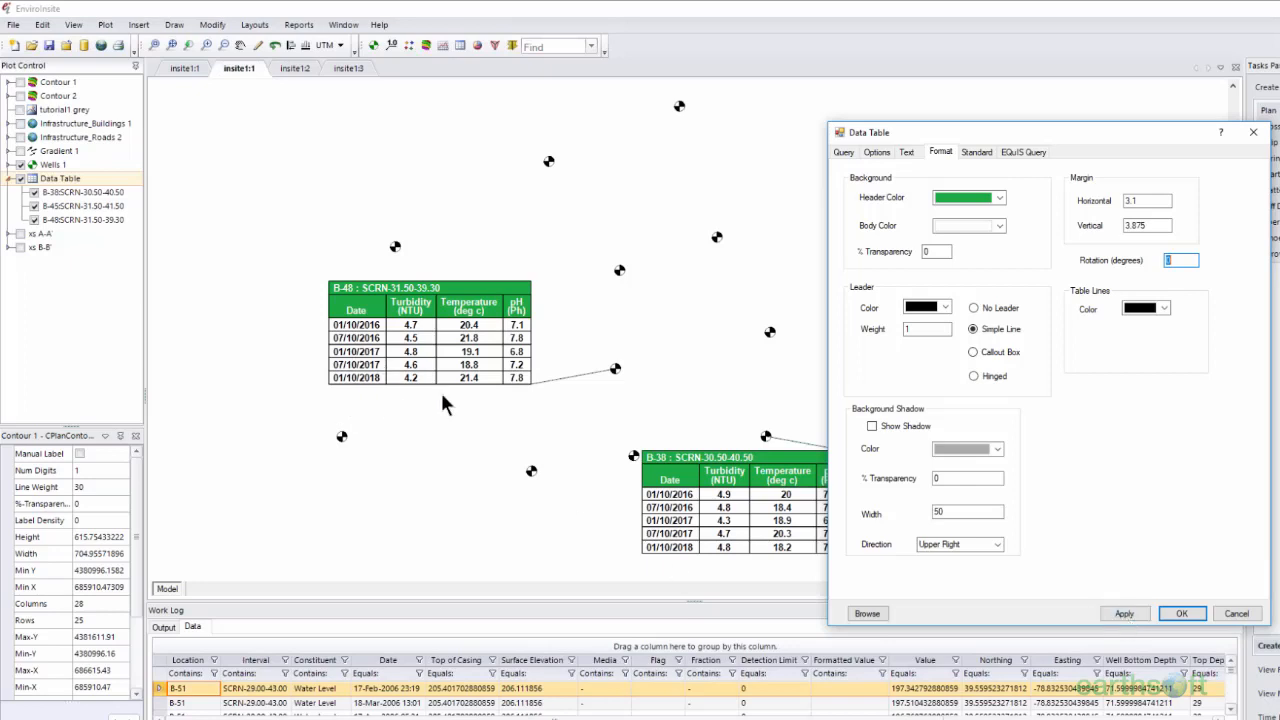
pyautogui.click(1122, 614)
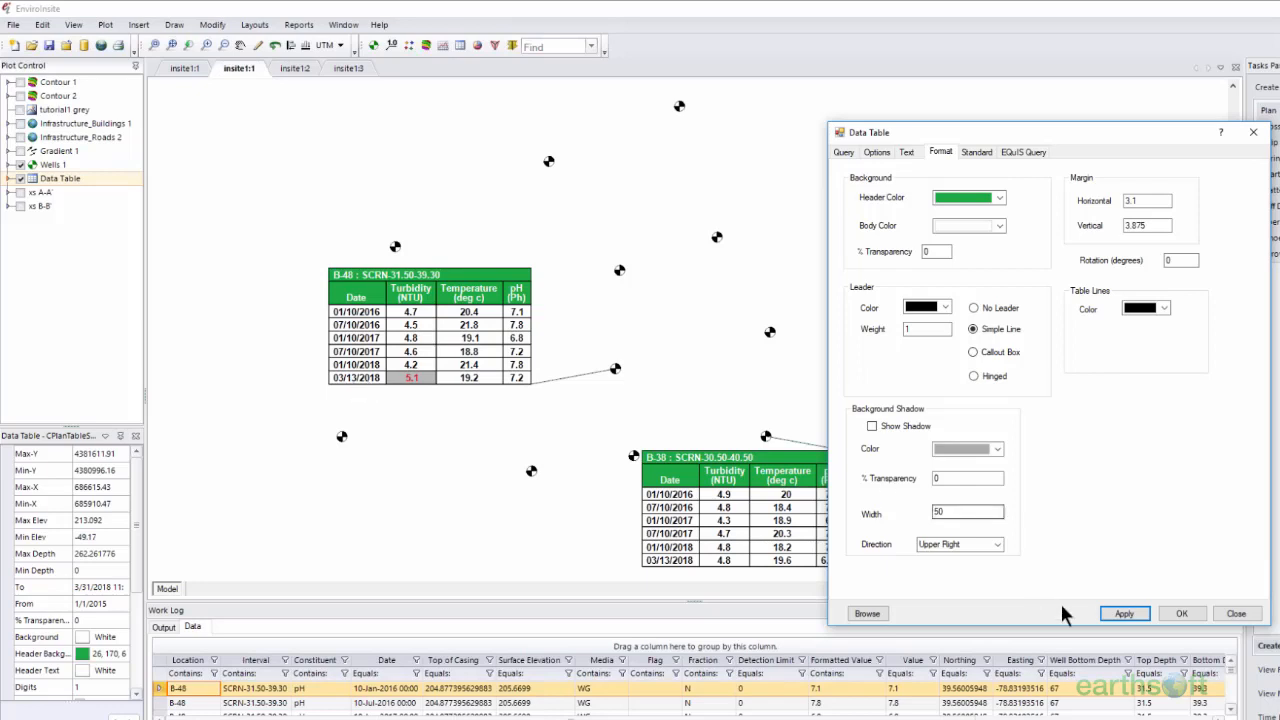
pyautogui.click(1177, 614)
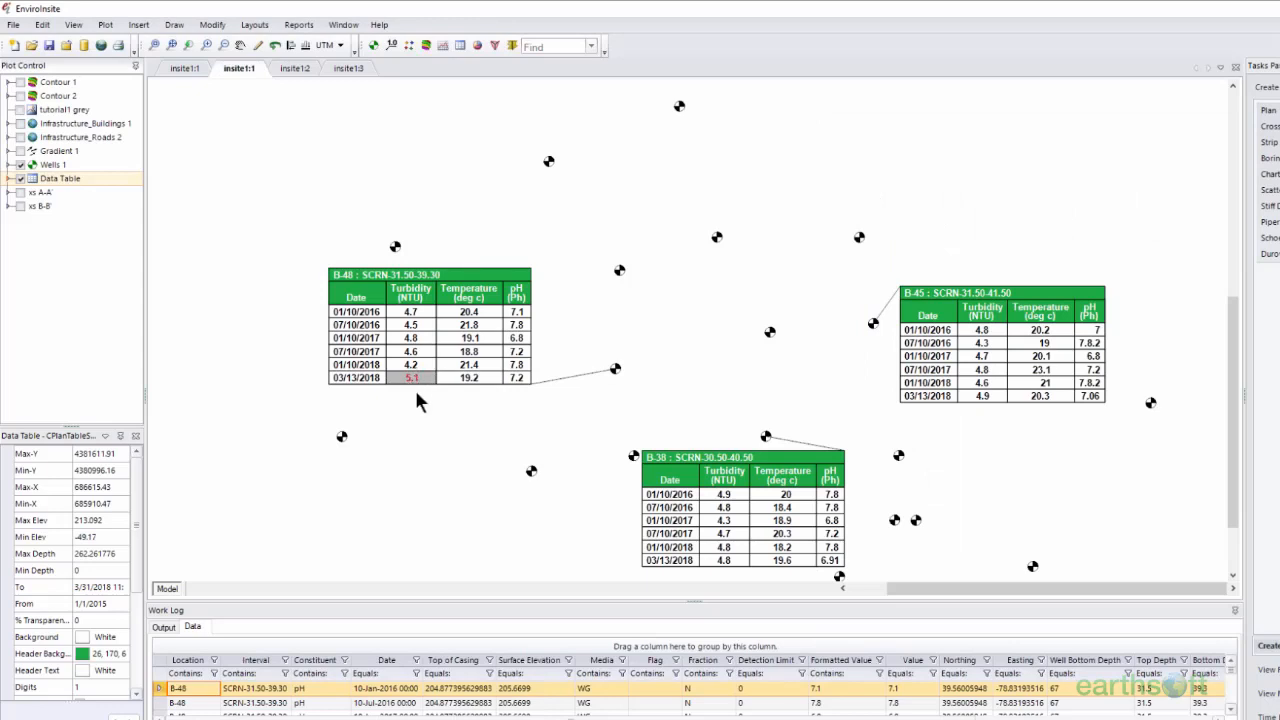
pyautogui.click(9, 178)
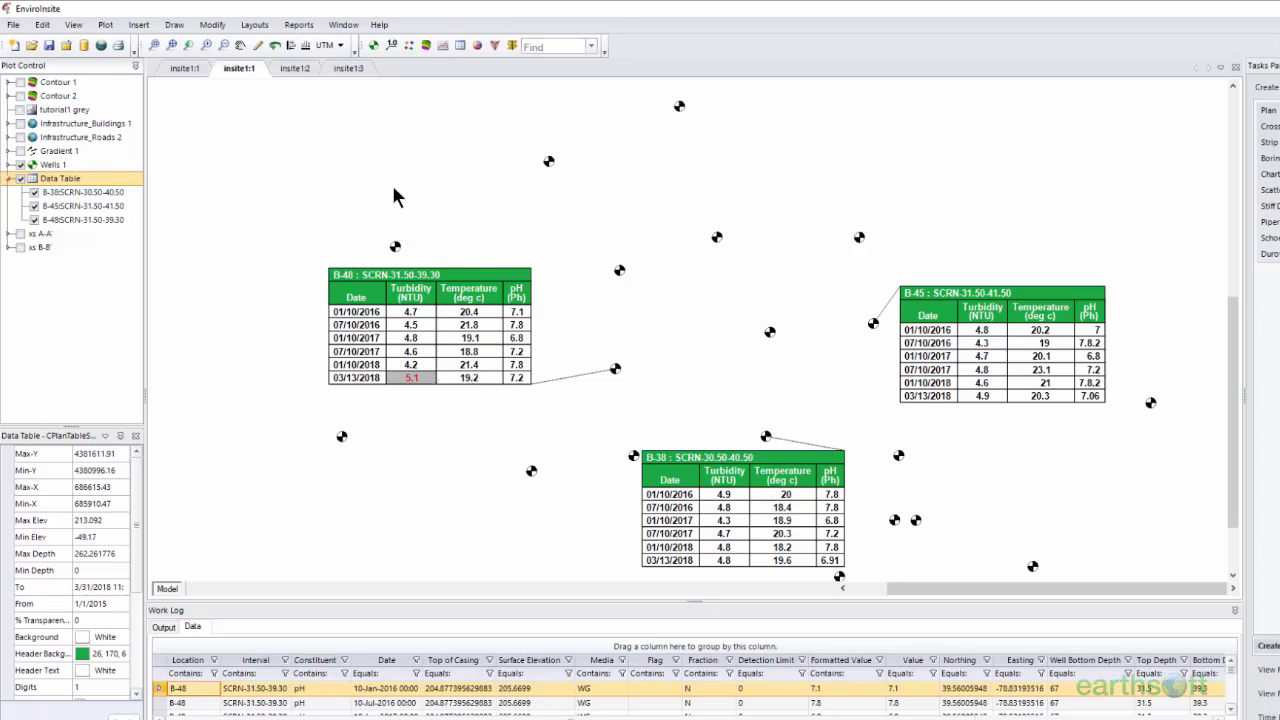
# Step: Reapply the Turbidity time series graph settings in cross-section A-A' to refresh the graphs with the new field data
pyautogui.click(295, 72)
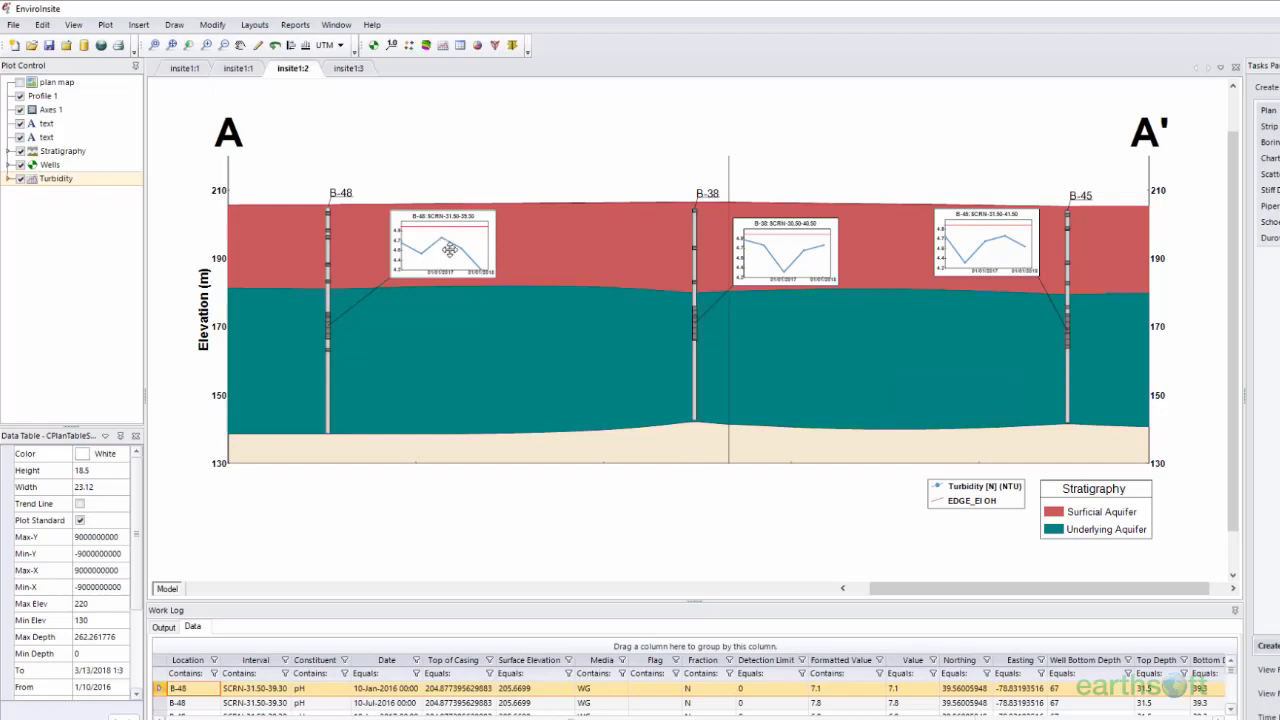
pyautogui.click(230, 66)
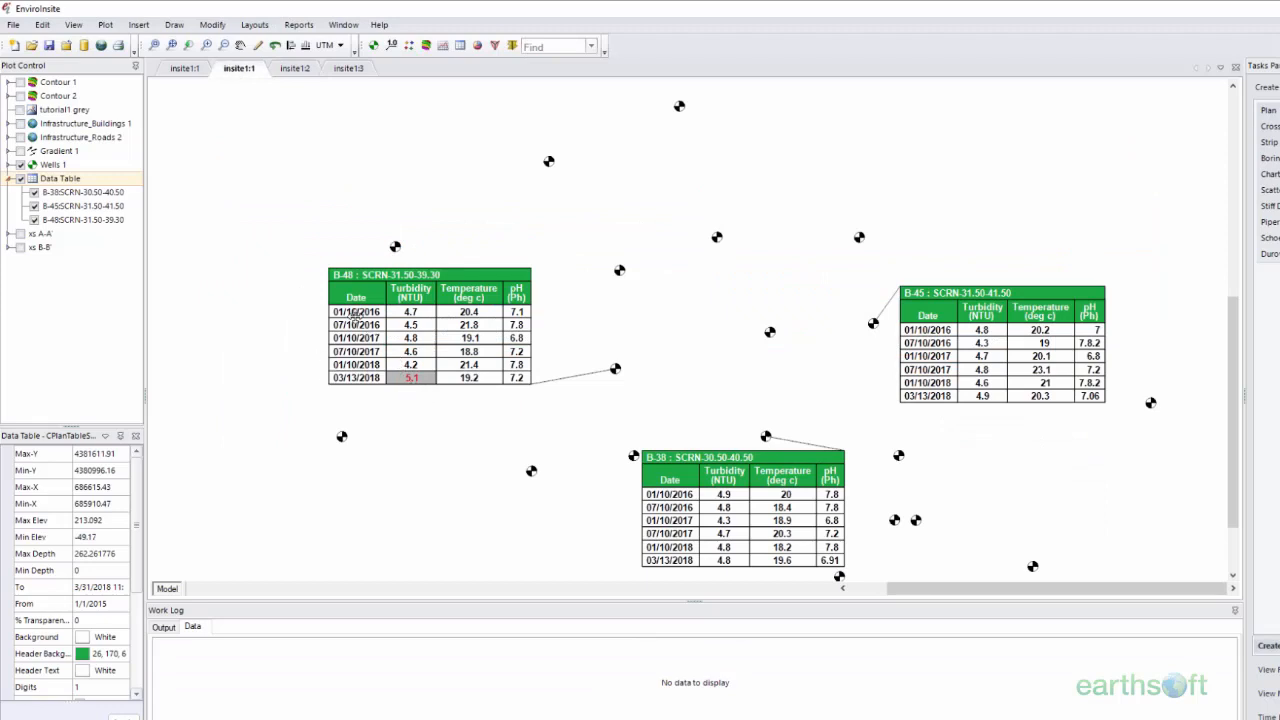
pyautogui.click(340, 70)
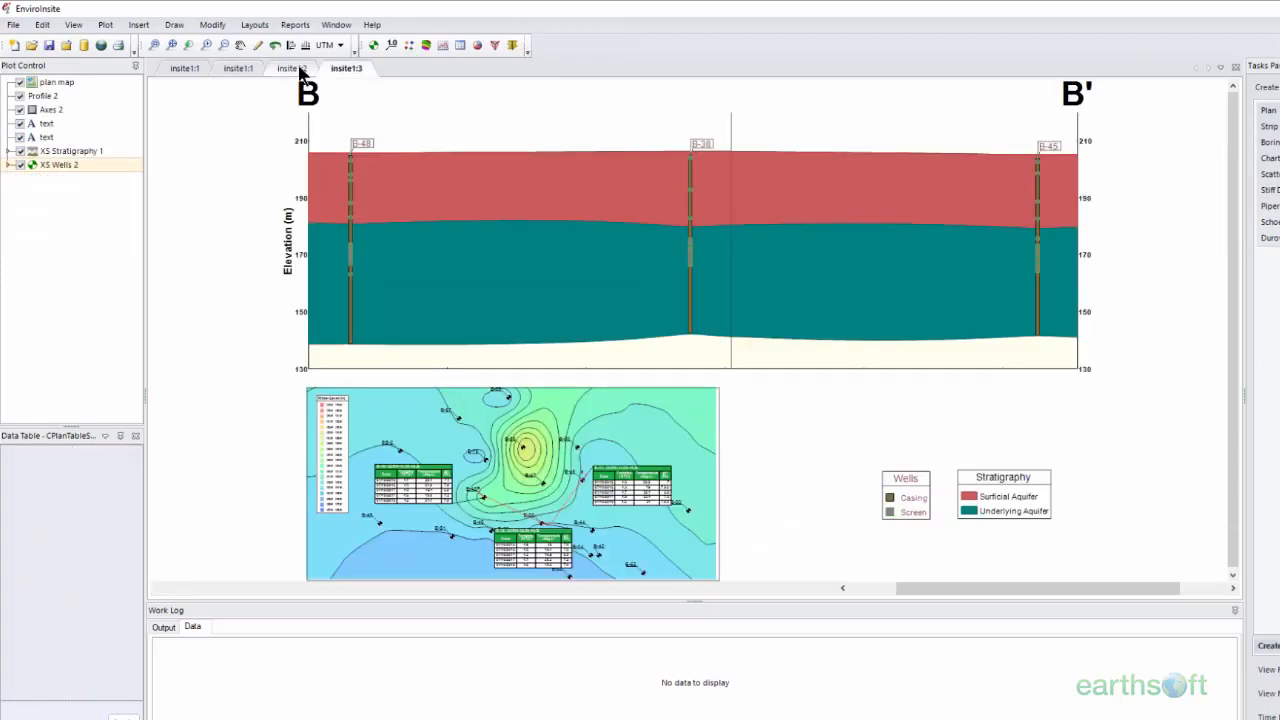
pyautogui.click(298, 70)
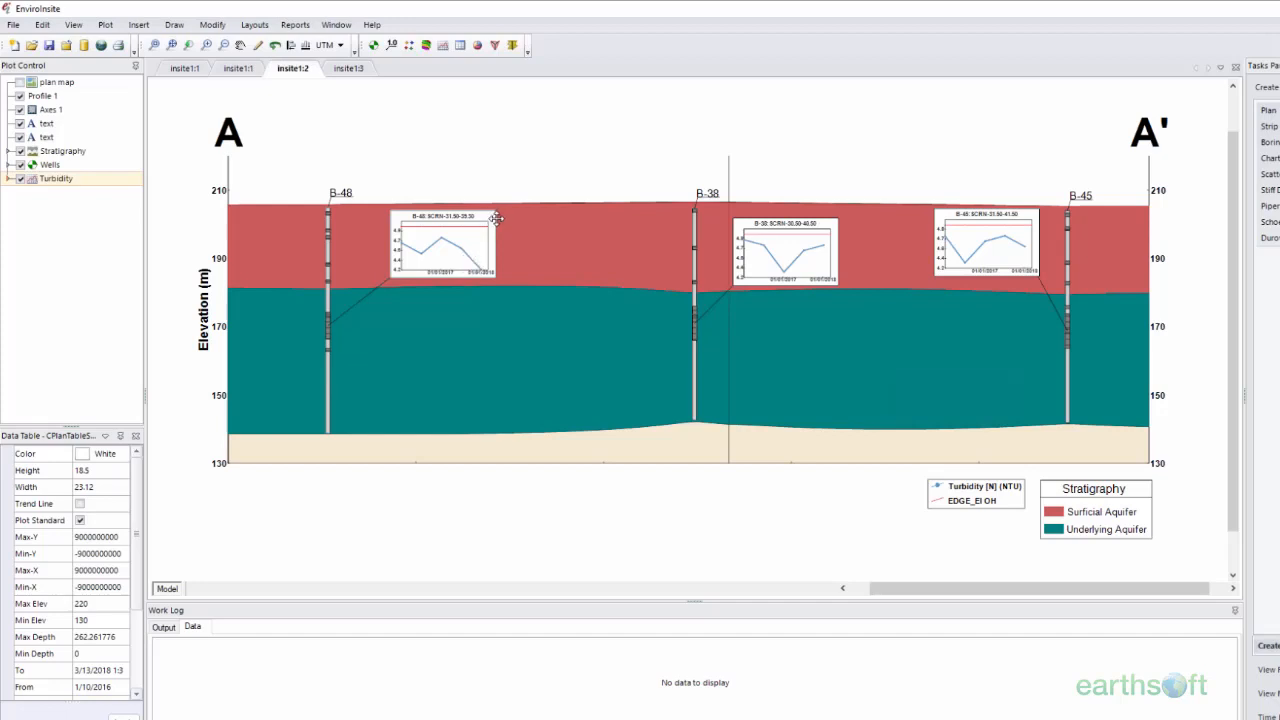
pyautogui.doubleClick(75, 184)
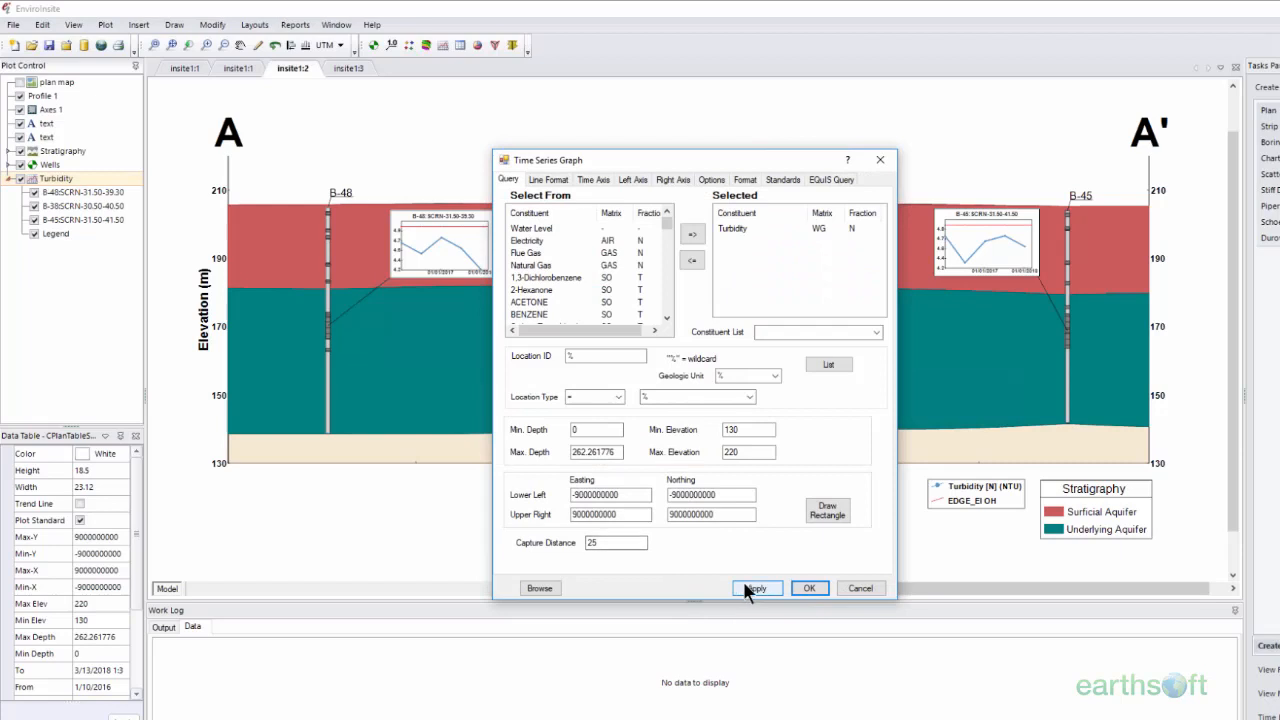
pyautogui.moveTo(686, 163); pyautogui.dragTo(748, 158)
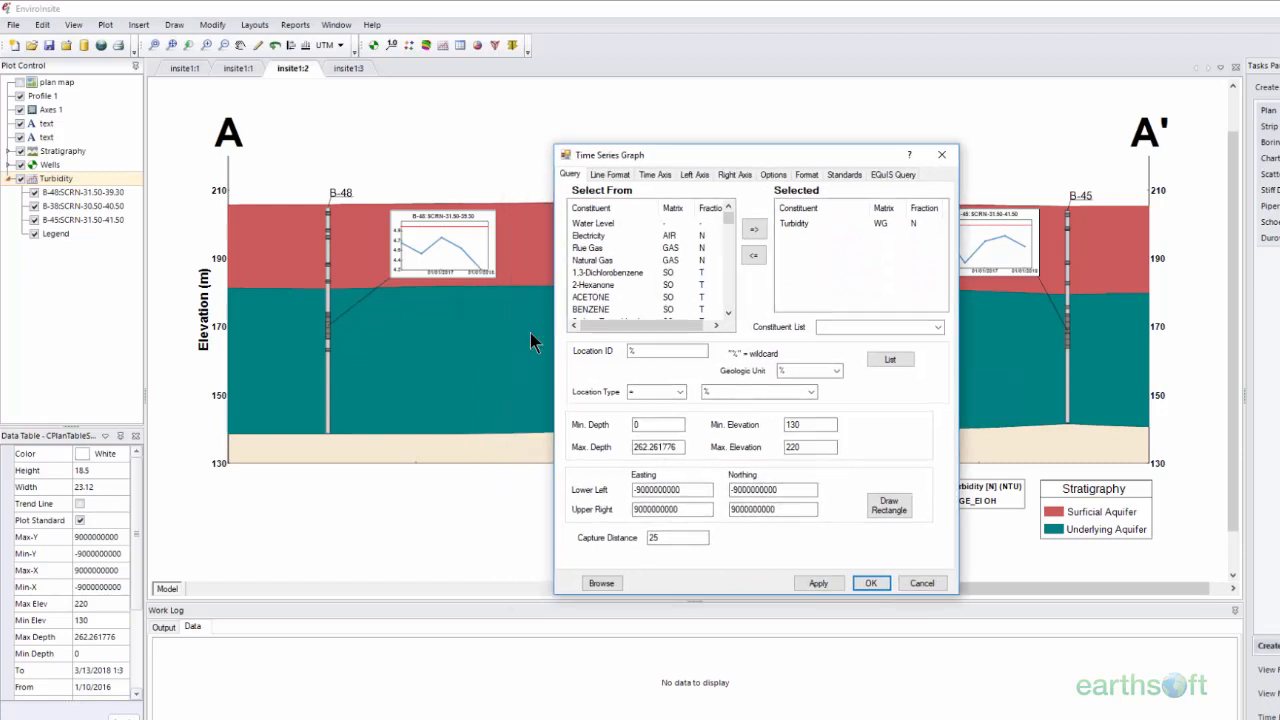
pyautogui.click(817, 584)
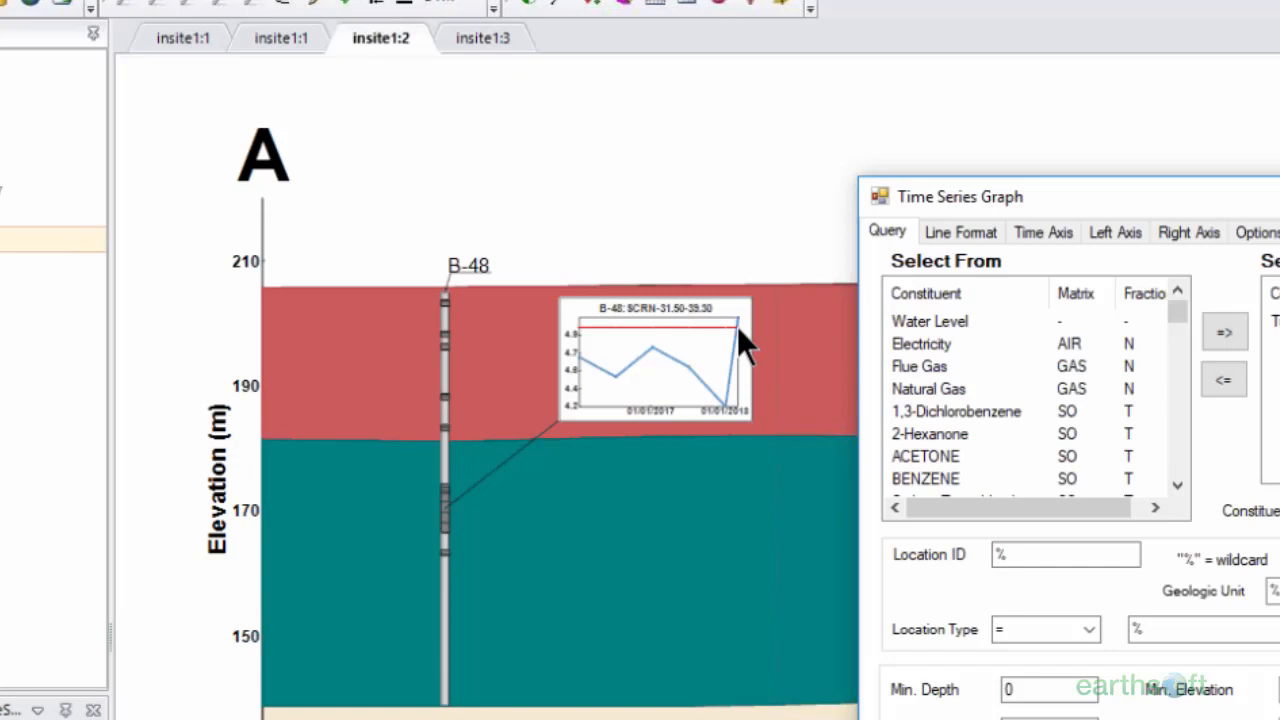
pyautogui.click(866, 584)
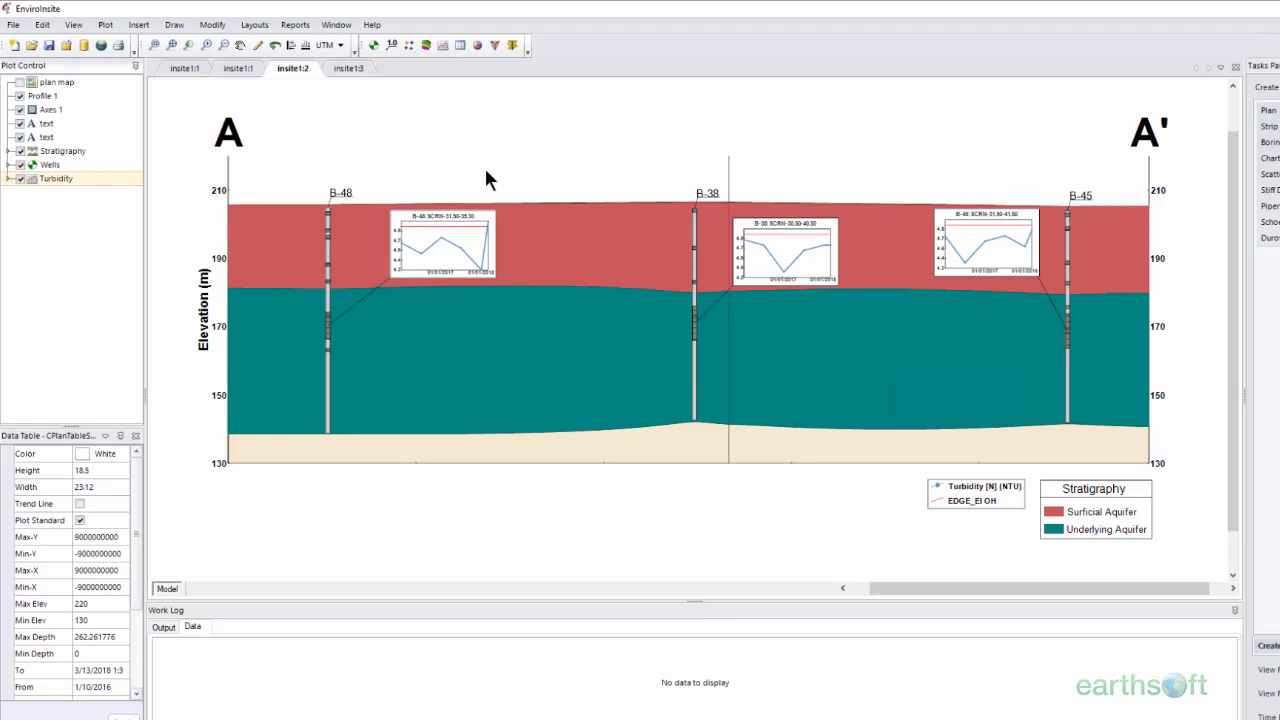
# Step: Show Contour 2 on the plan map and compare the tables with the B-48 groundwater form in EDGE
pyautogui.click(239, 69)
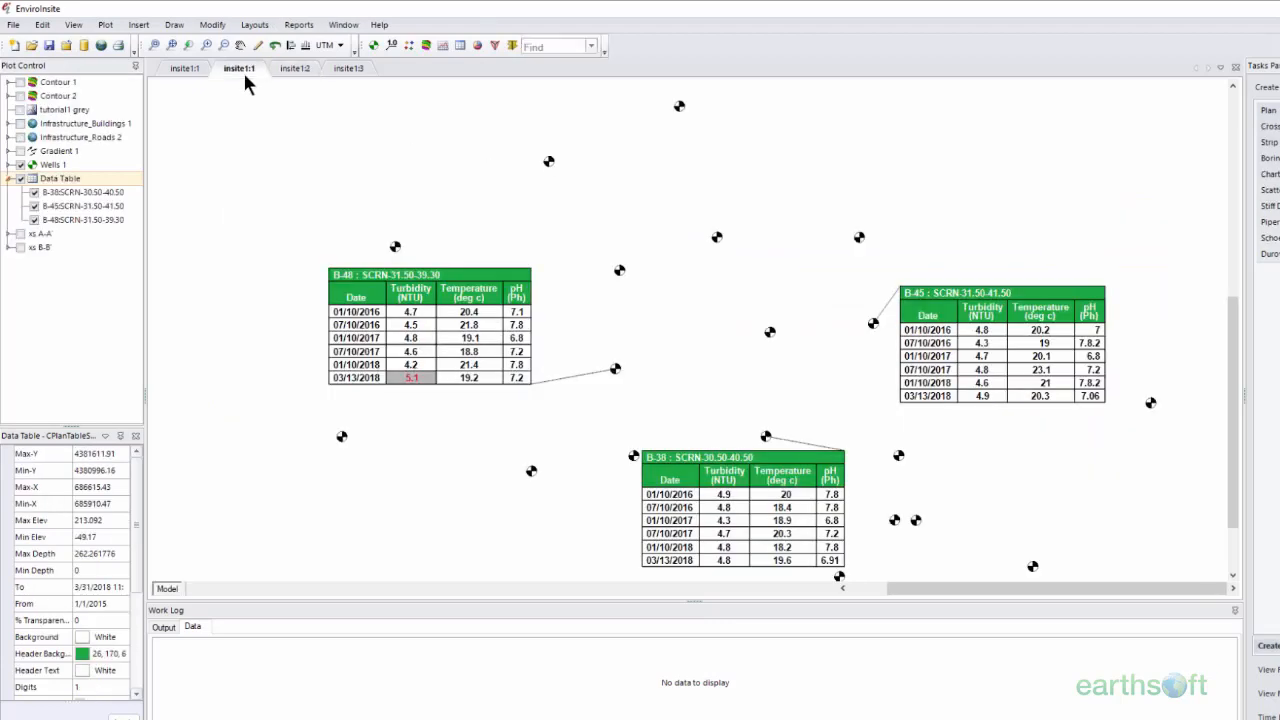
pyautogui.click(21, 96)
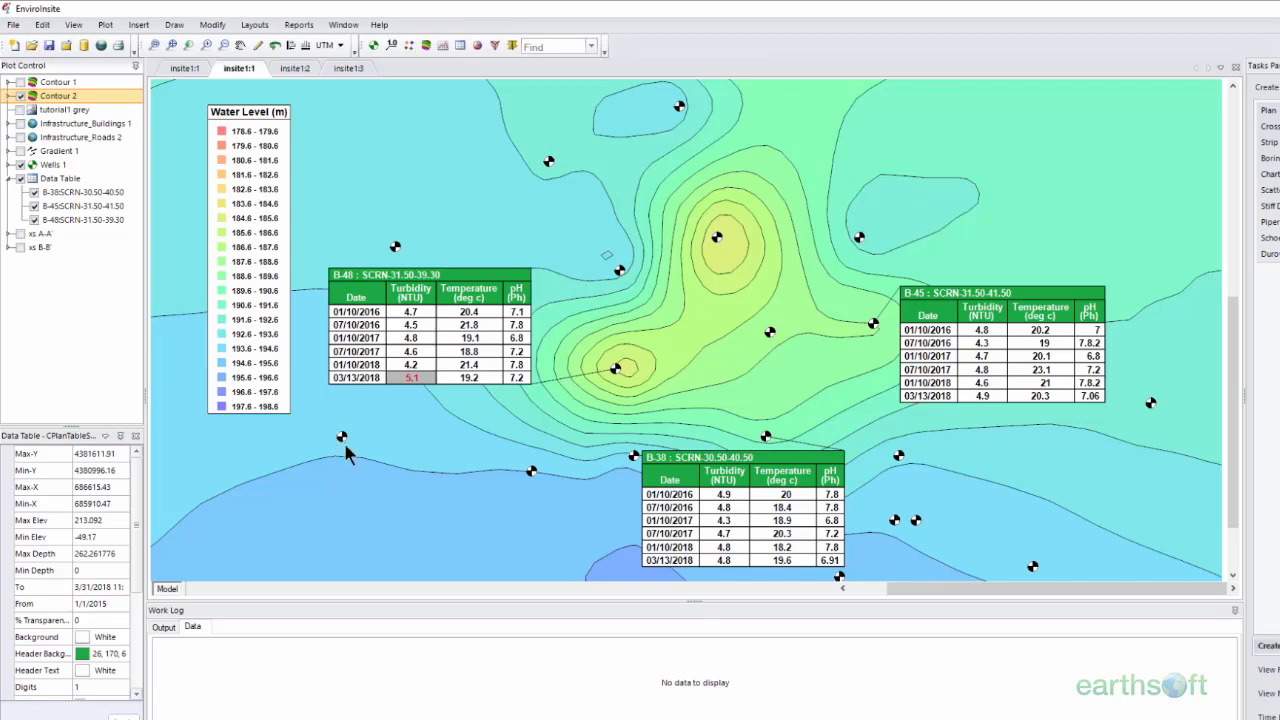
pyautogui.click(586, 718)
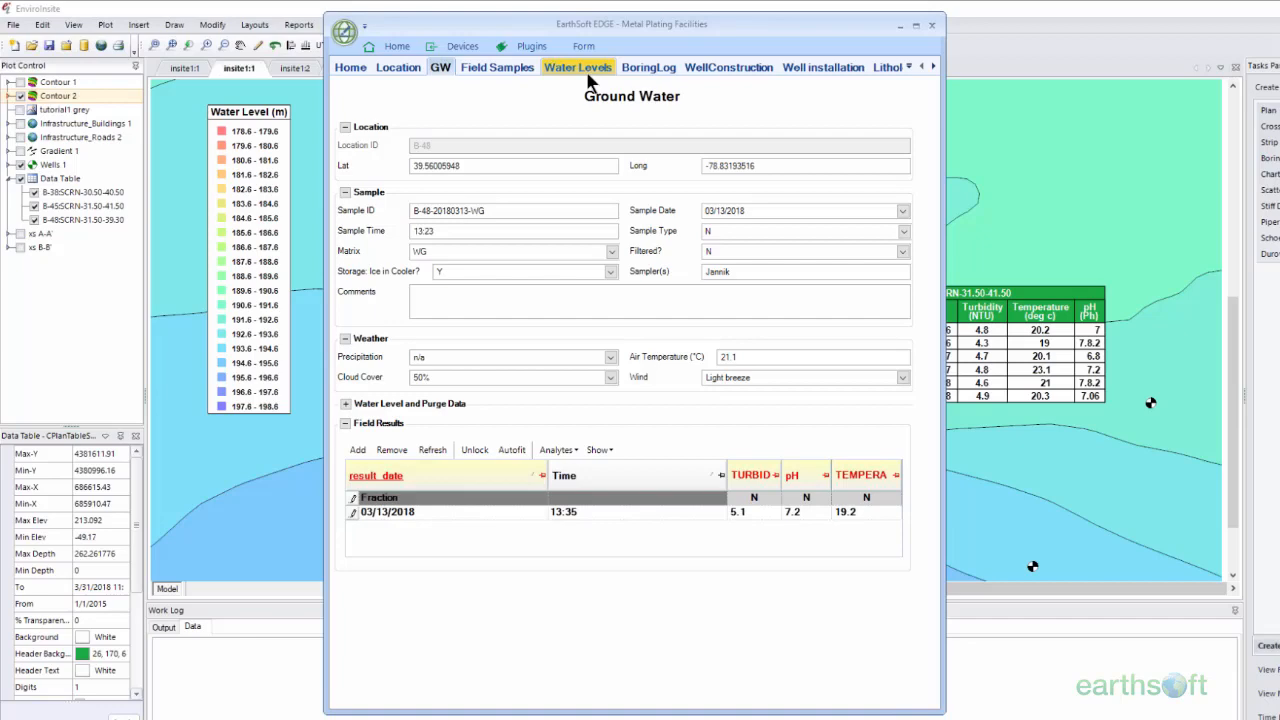
pyautogui.click(899, 25)
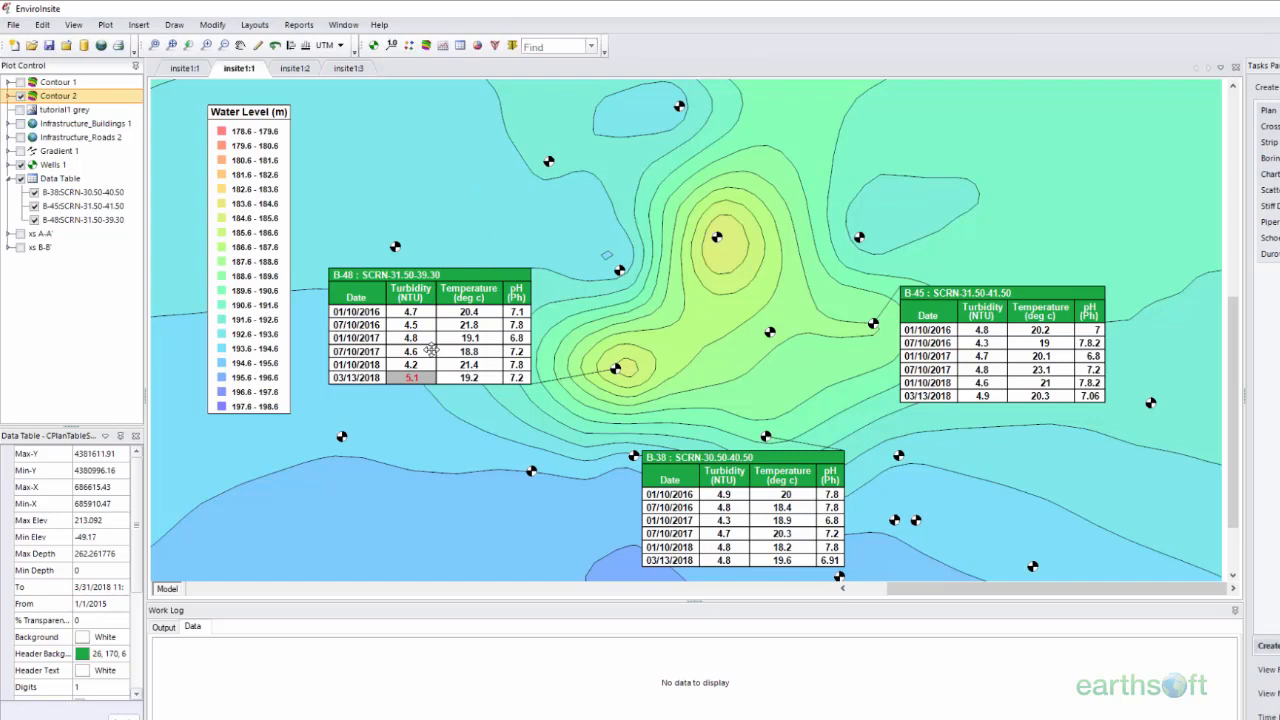
# Step: Review Contour 2's data transform choices, contour options, format and intervals, leaving its settings unmodified
pyautogui.click(59, 95)
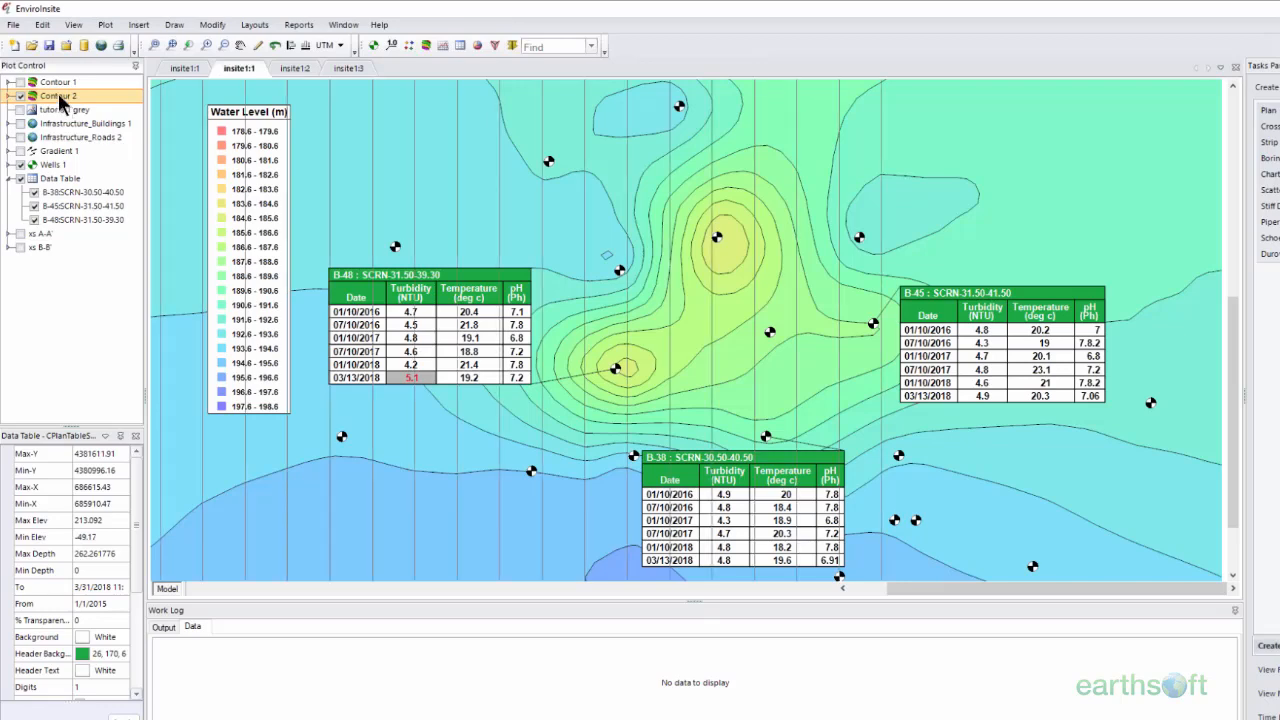
pyautogui.doubleClick(59, 95)
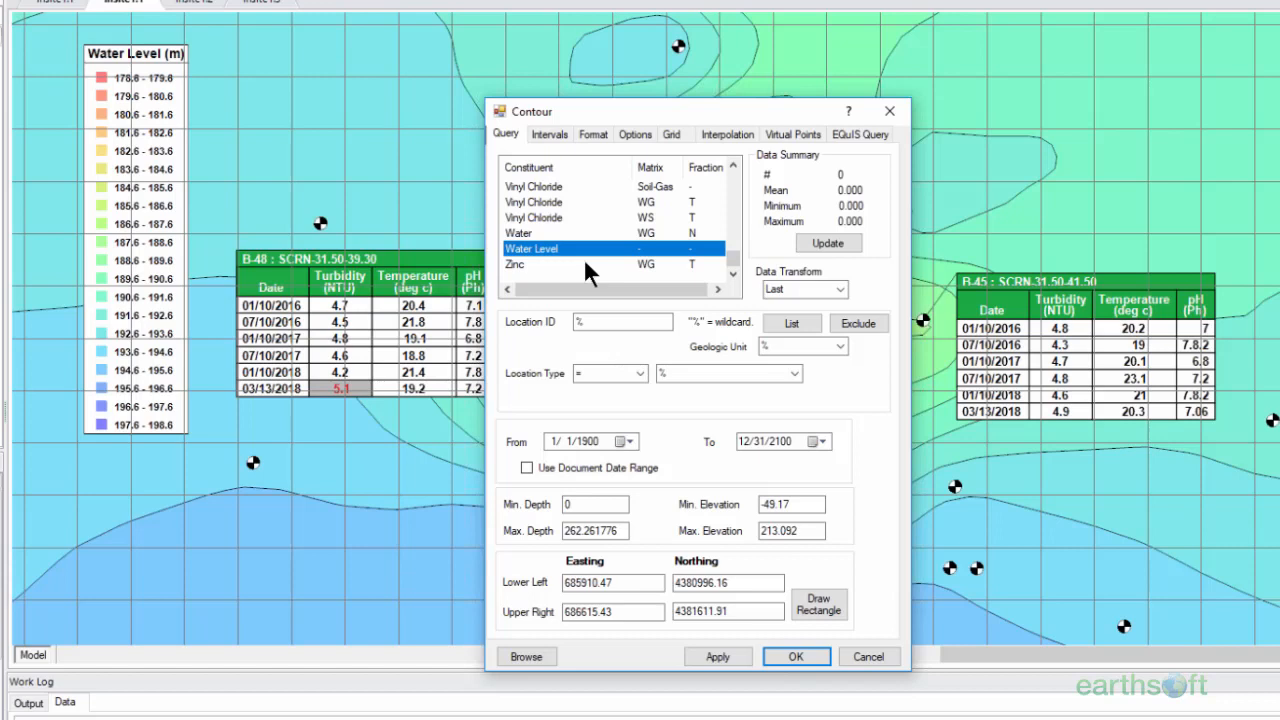
pyautogui.click(820, 290)
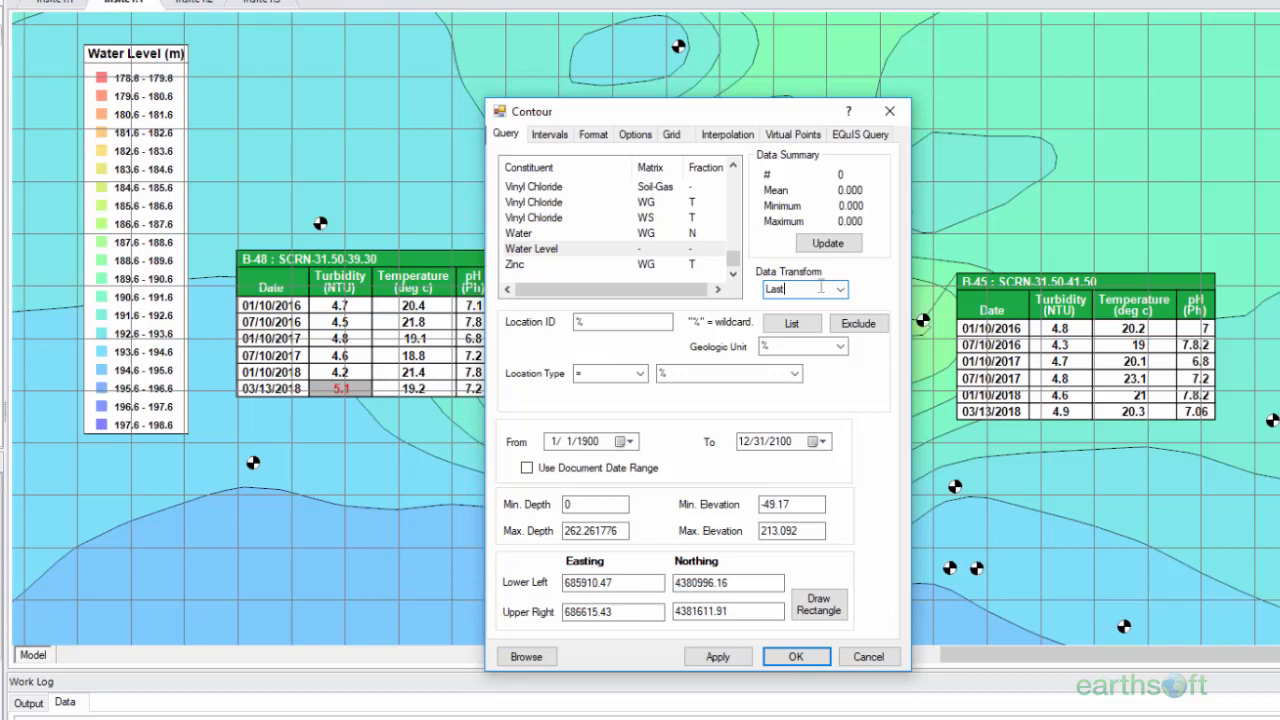
pyautogui.click(839, 288)
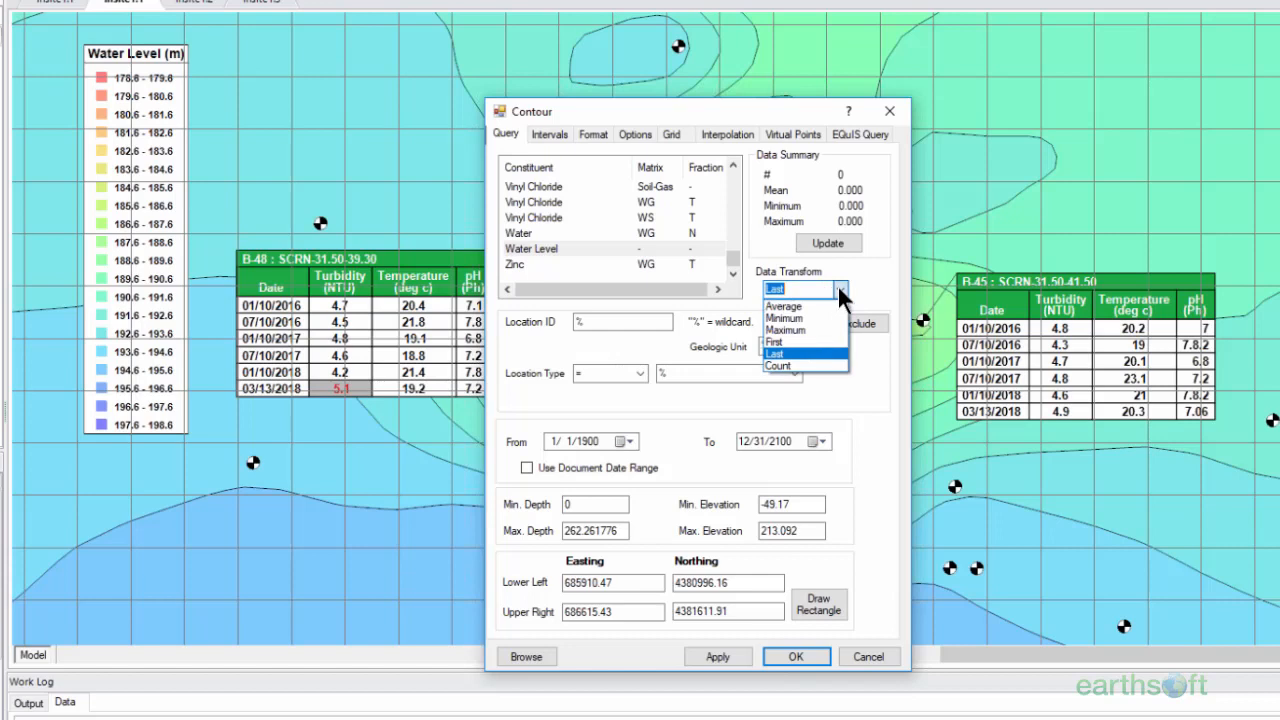
pyautogui.click(826, 362)
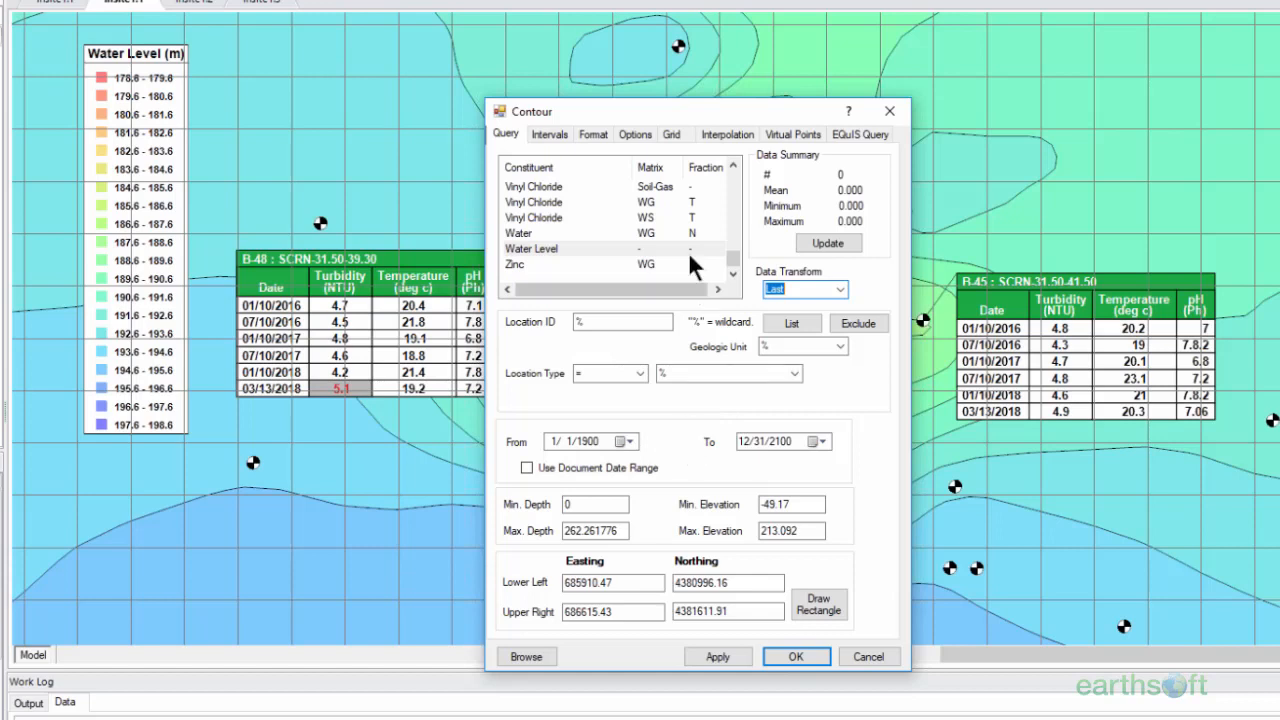
pyautogui.click(638, 136)
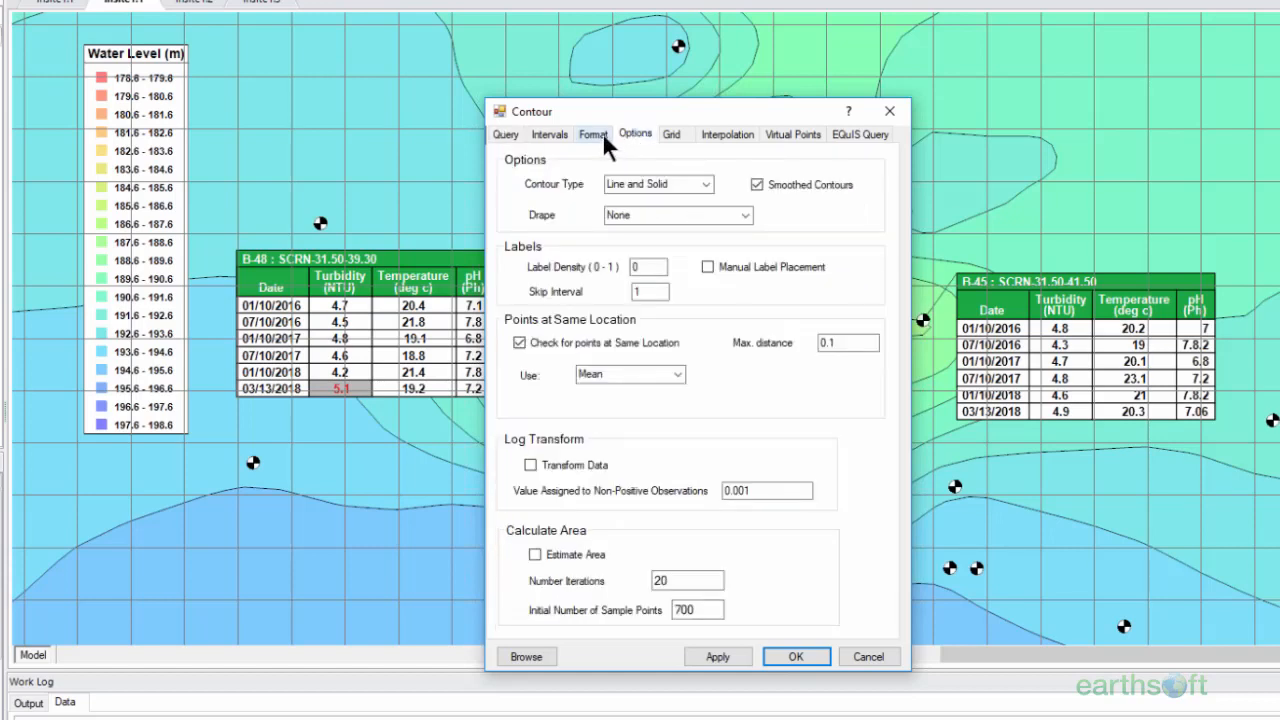
pyautogui.click(598, 135)
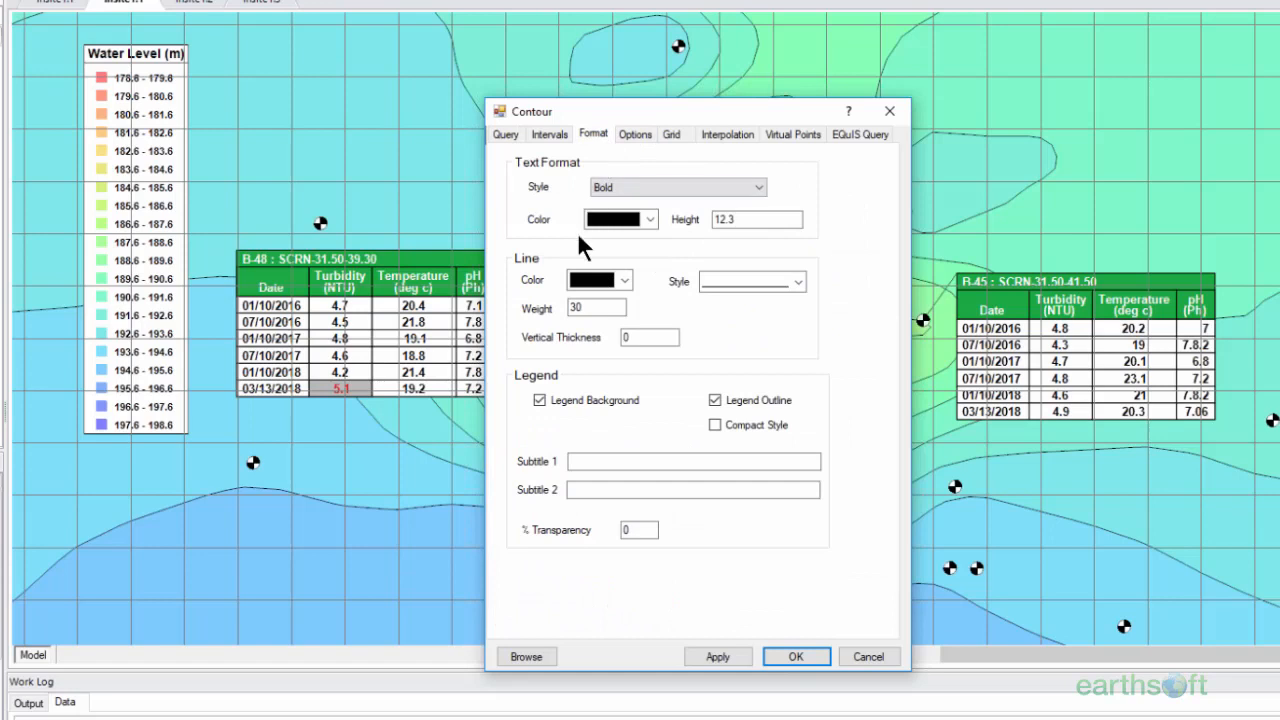
pyautogui.click(553, 134)
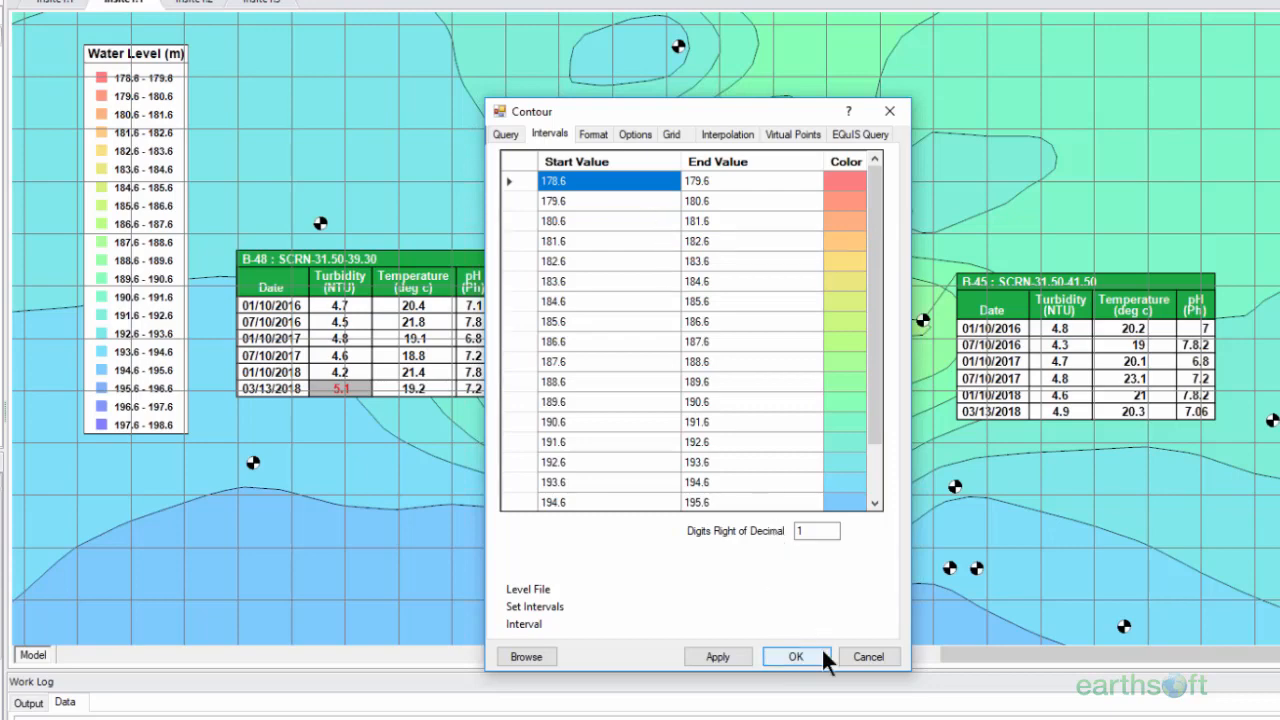
pyautogui.click(850, 657)
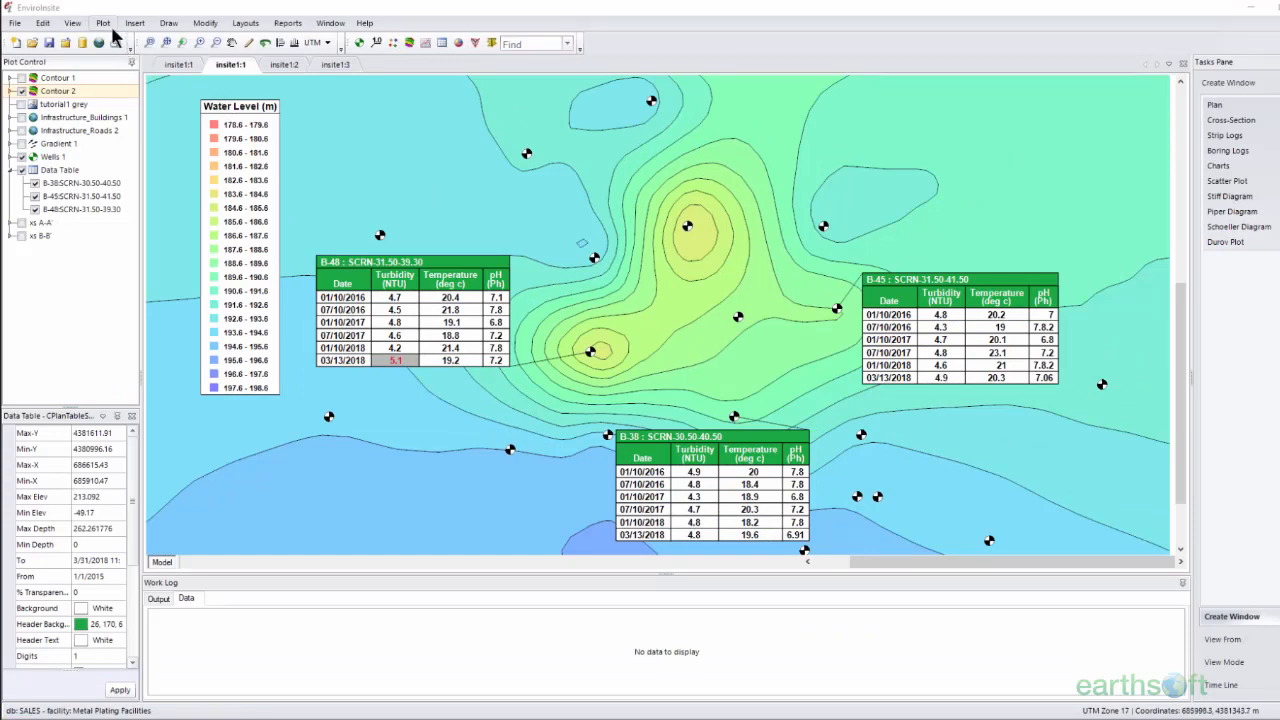
pyautogui.click(112, 29)
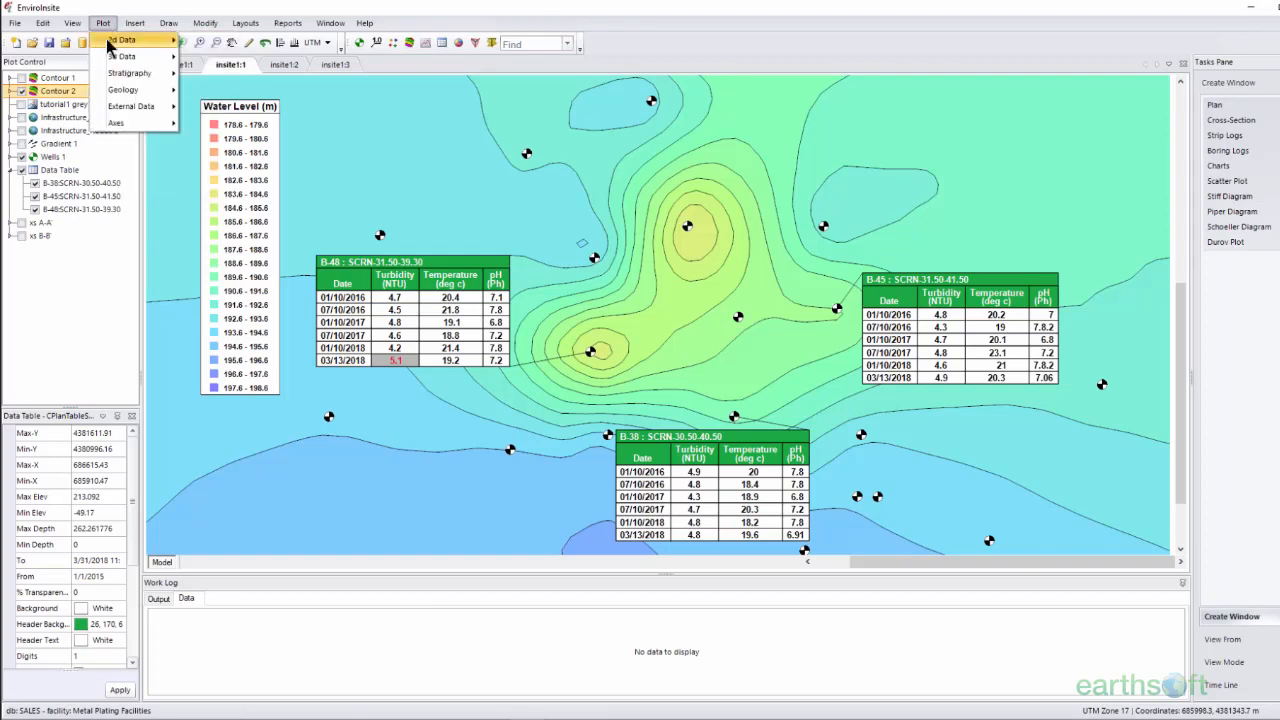
pyautogui.moveTo(122, 40)
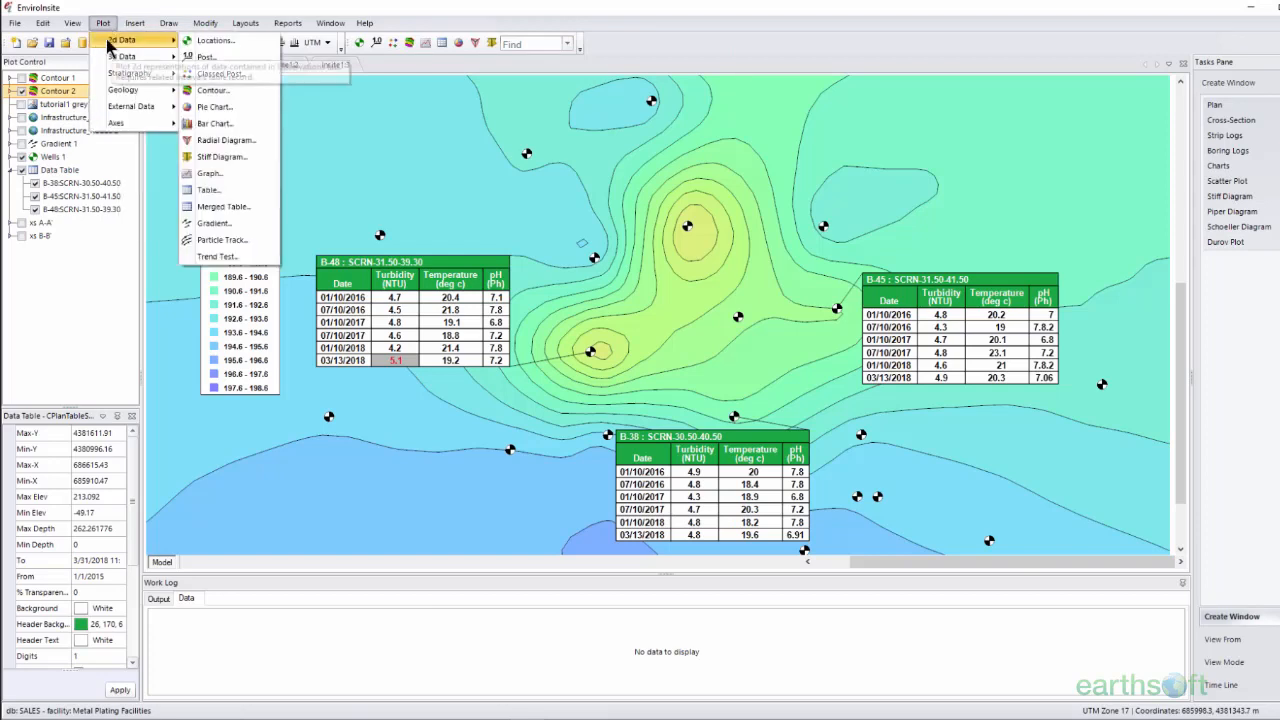
pyautogui.click(240, 41)
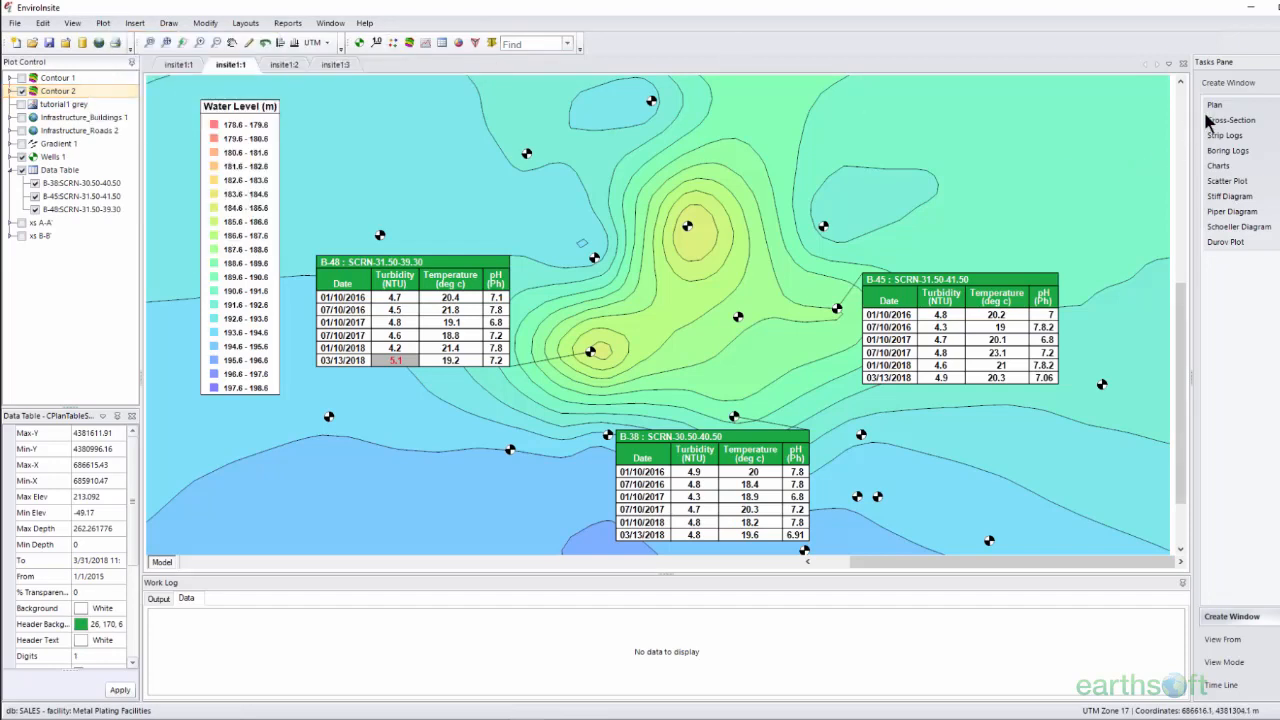
# Step: Create a boring log window and load "equis boring log template Knect.xml" from C:\Program Files\EarthSoft\EQuIS\Tutor\EnviroInsite as its log template
pyautogui.click(1240, 158)
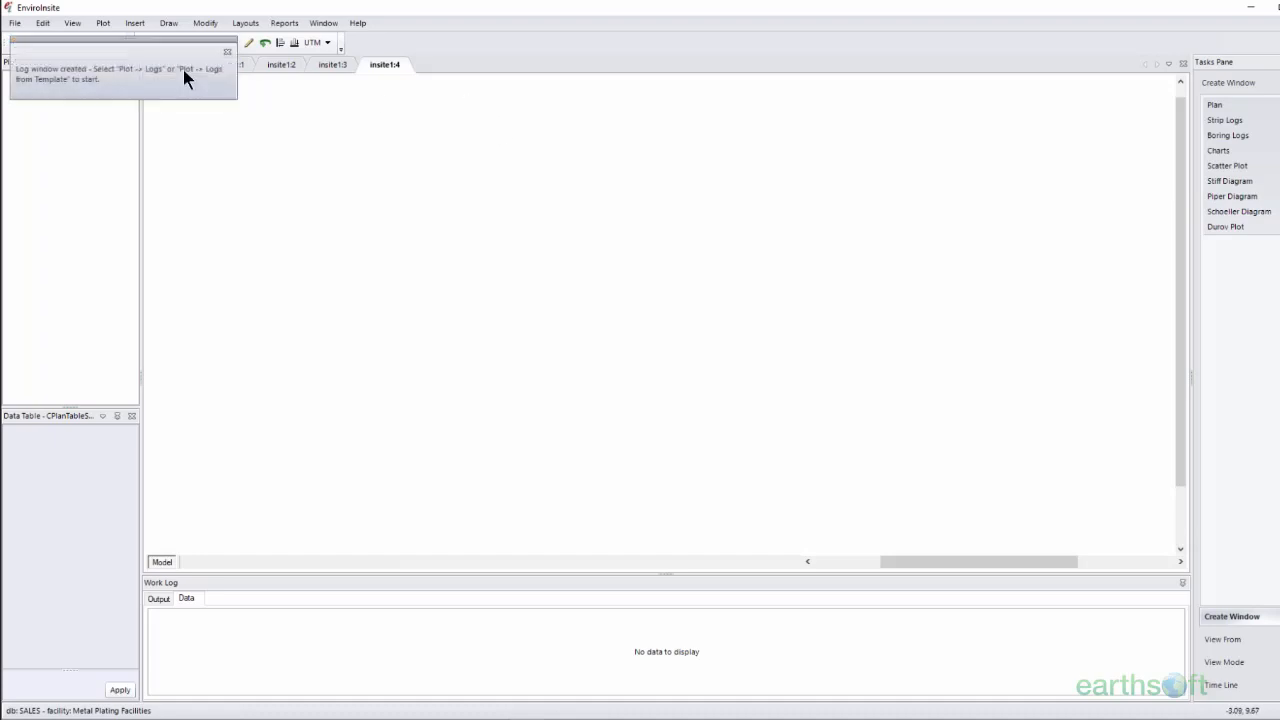
pyautogui.click(104, 24)
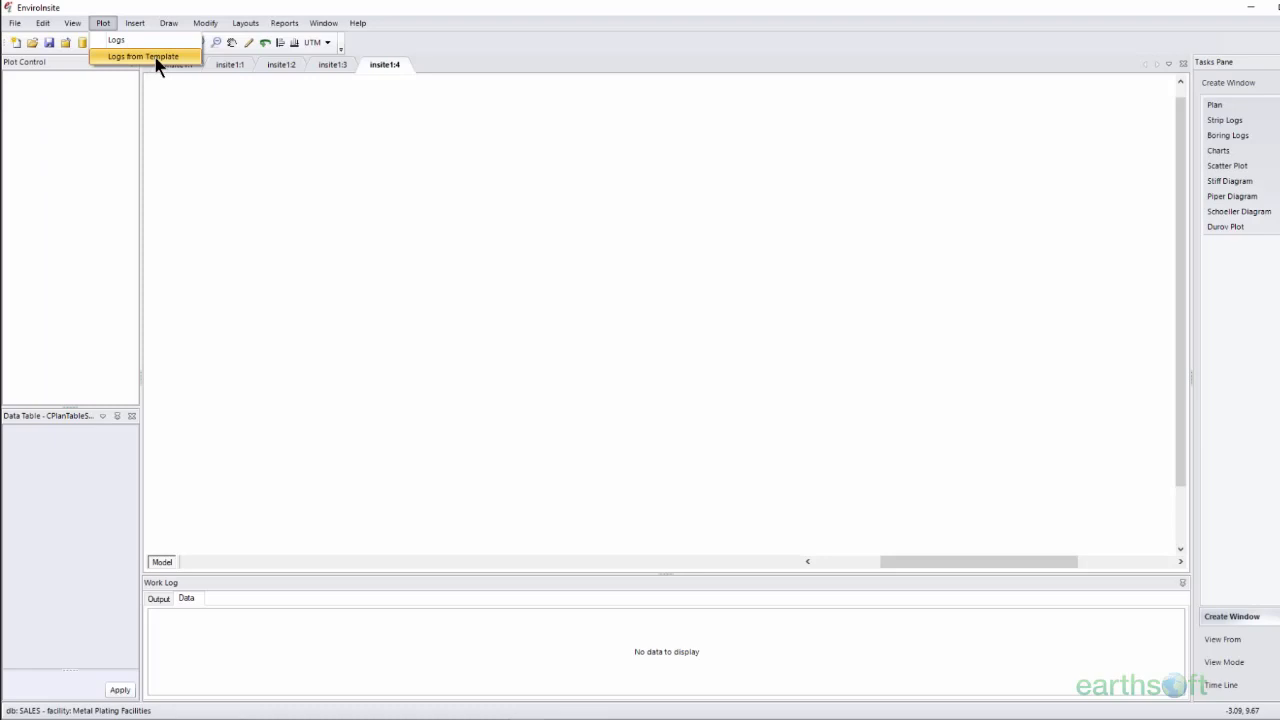
pyautogui.click(157, 58)
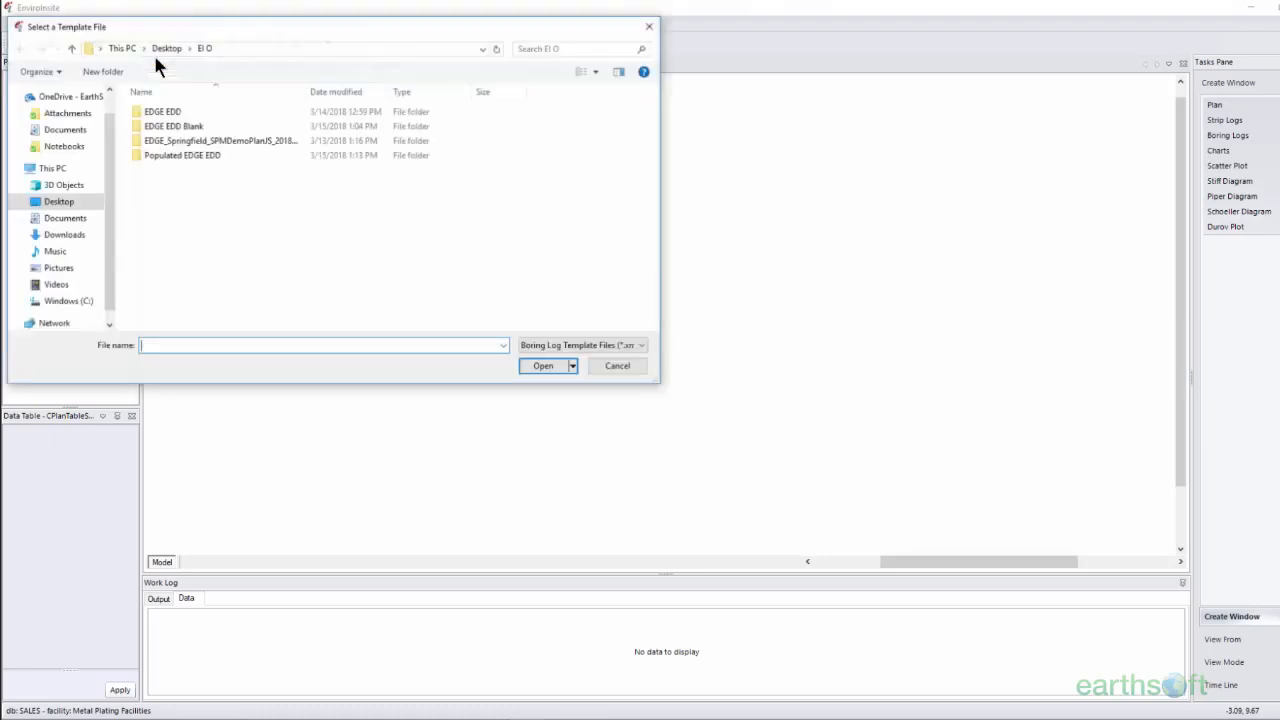
pyautogui.click(90, 301)
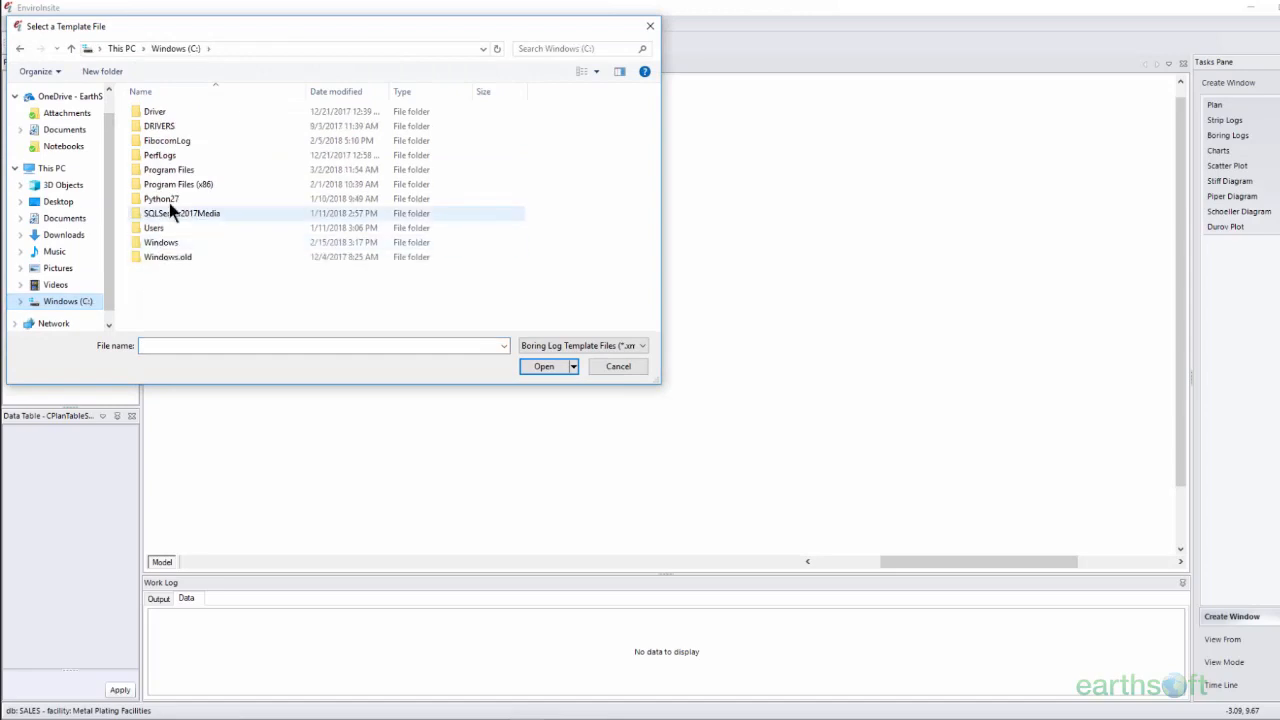
pyautogui.doubleClick(174, 170)
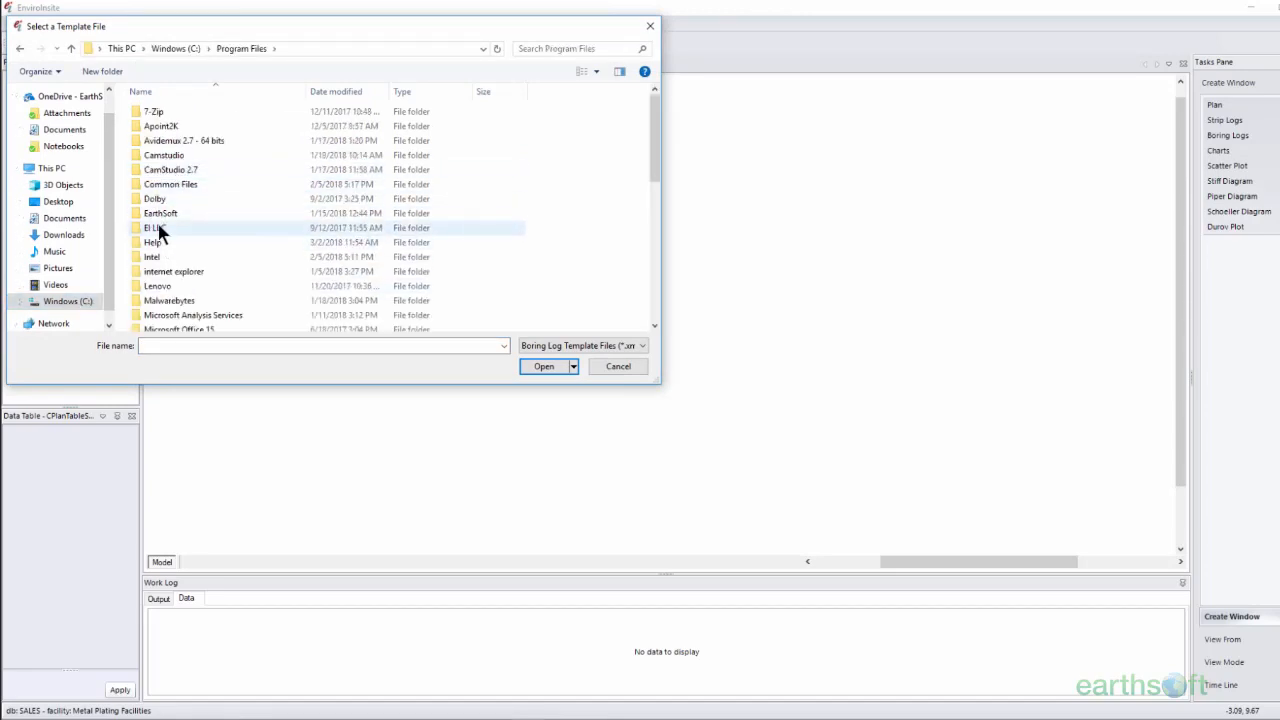
pyautogui.doubleClick(163, 213)
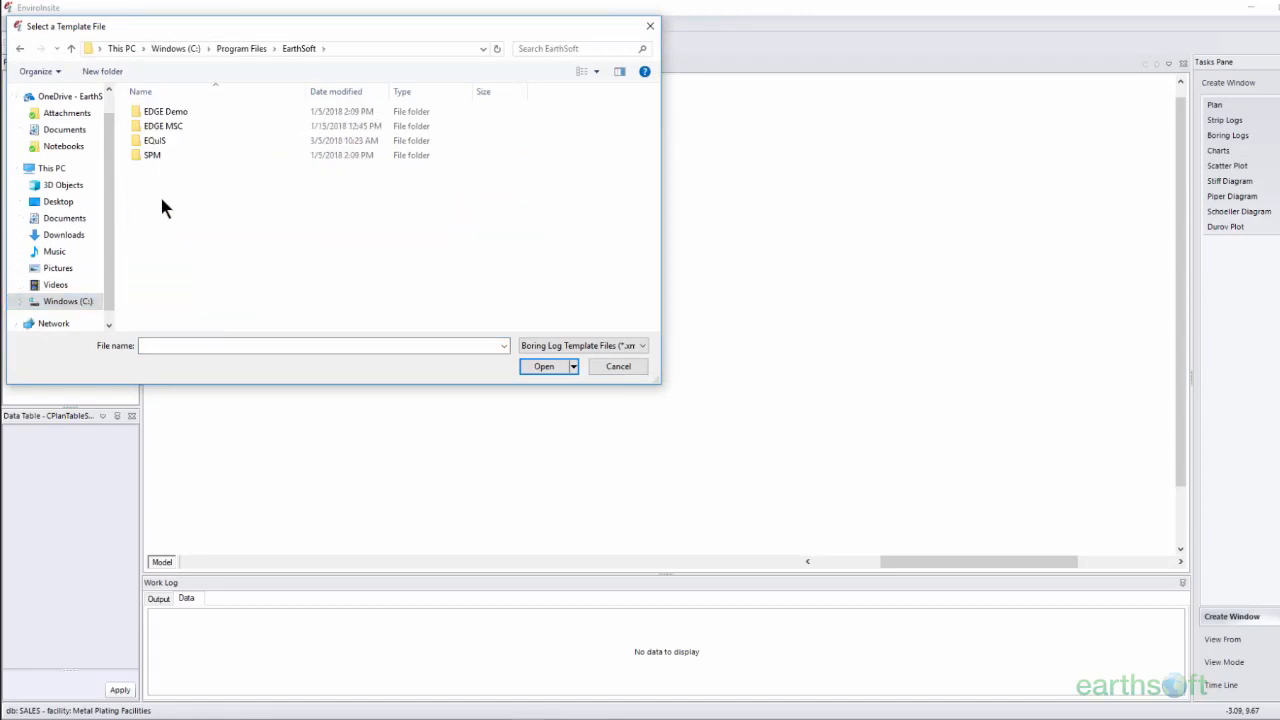
pyautogui.doubleClick(155, 140)
pyautogui.click(150, 256)
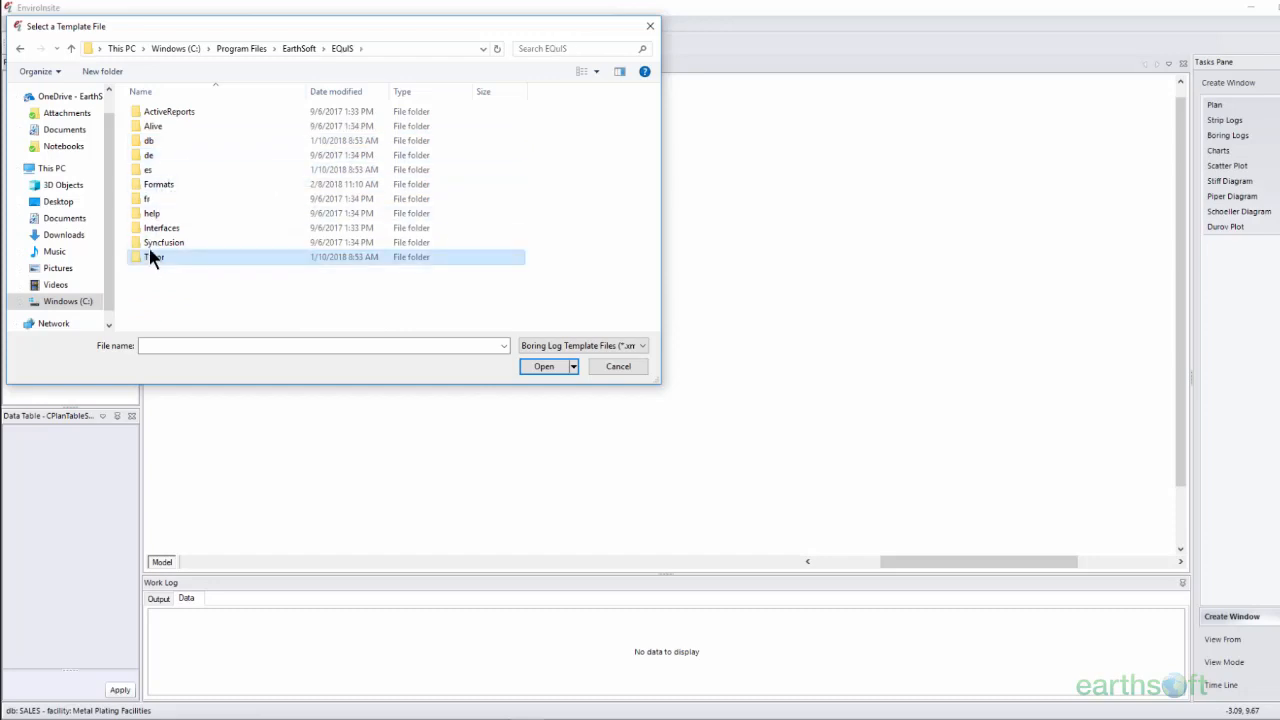
pyautogui.doubleClick(150, 256)
pyautogui.doubleClick(162, 124)
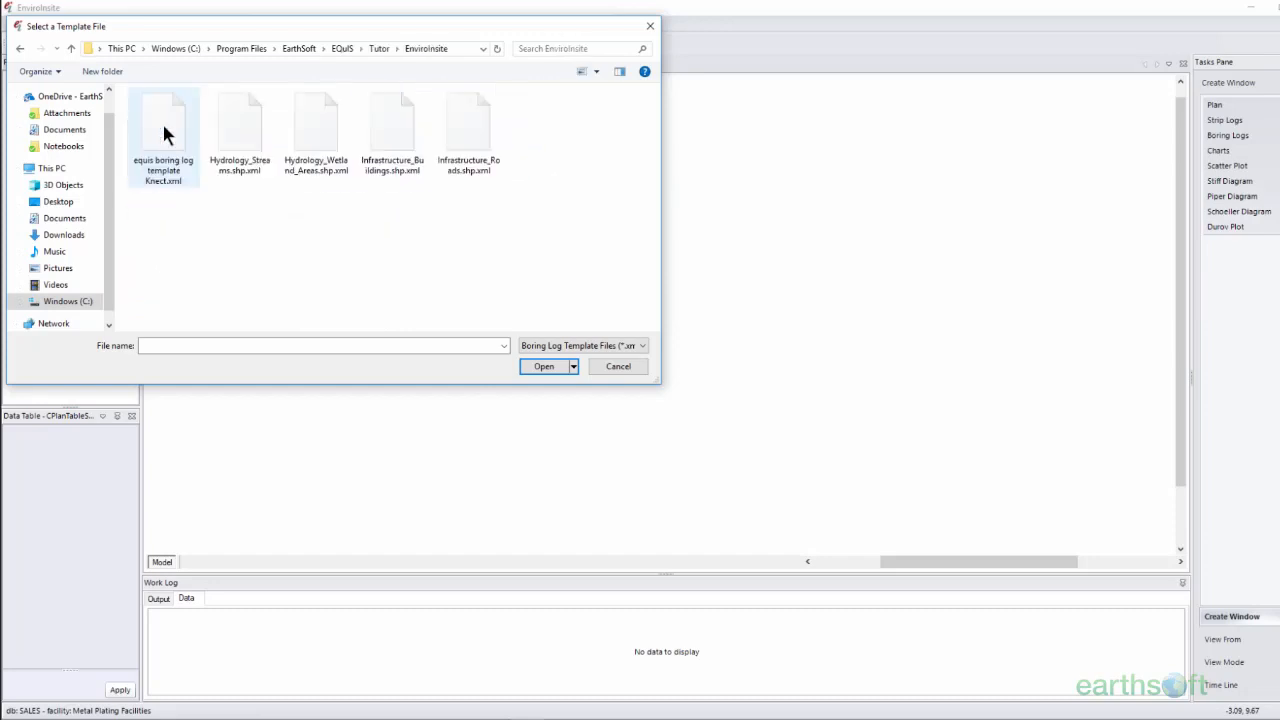
pyautogui.doubleClick(160, 126)
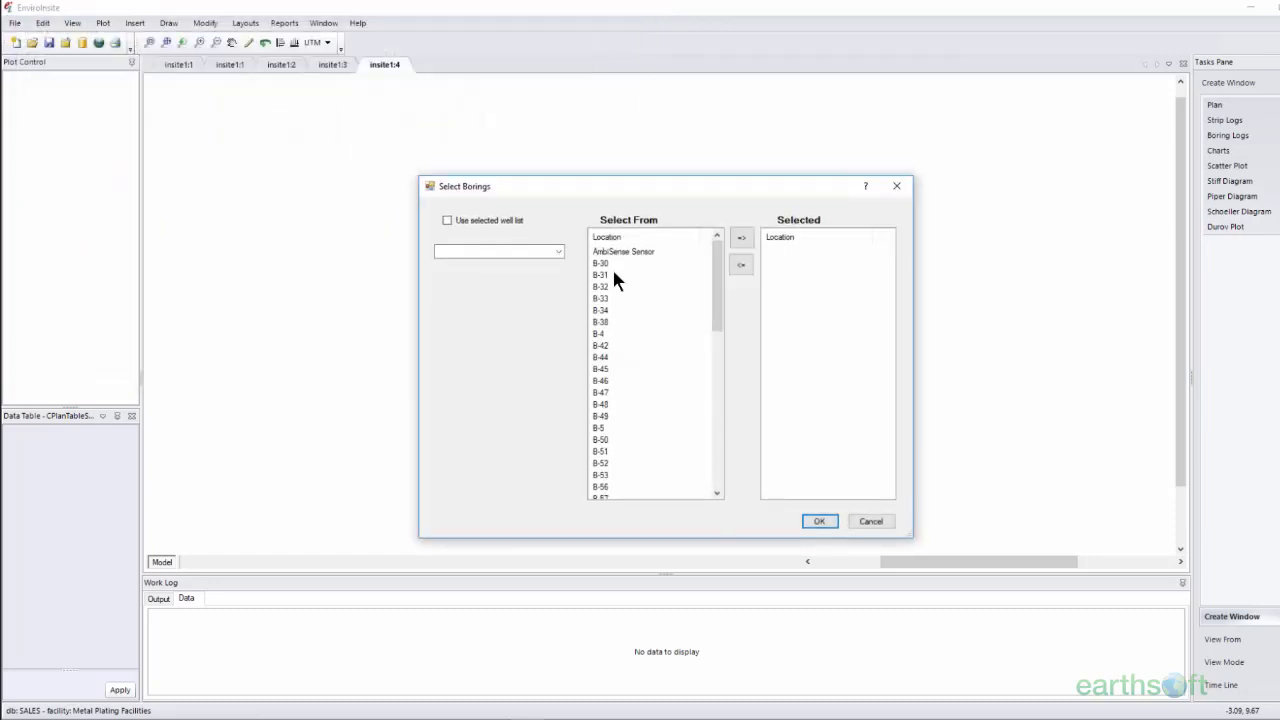
# Step: Generate the log for boring B-32 only, supplying logo_Earthsoft.png as the replacement logo image
pyautogui.click(614, 287)
pyautogui.click(740, 239)
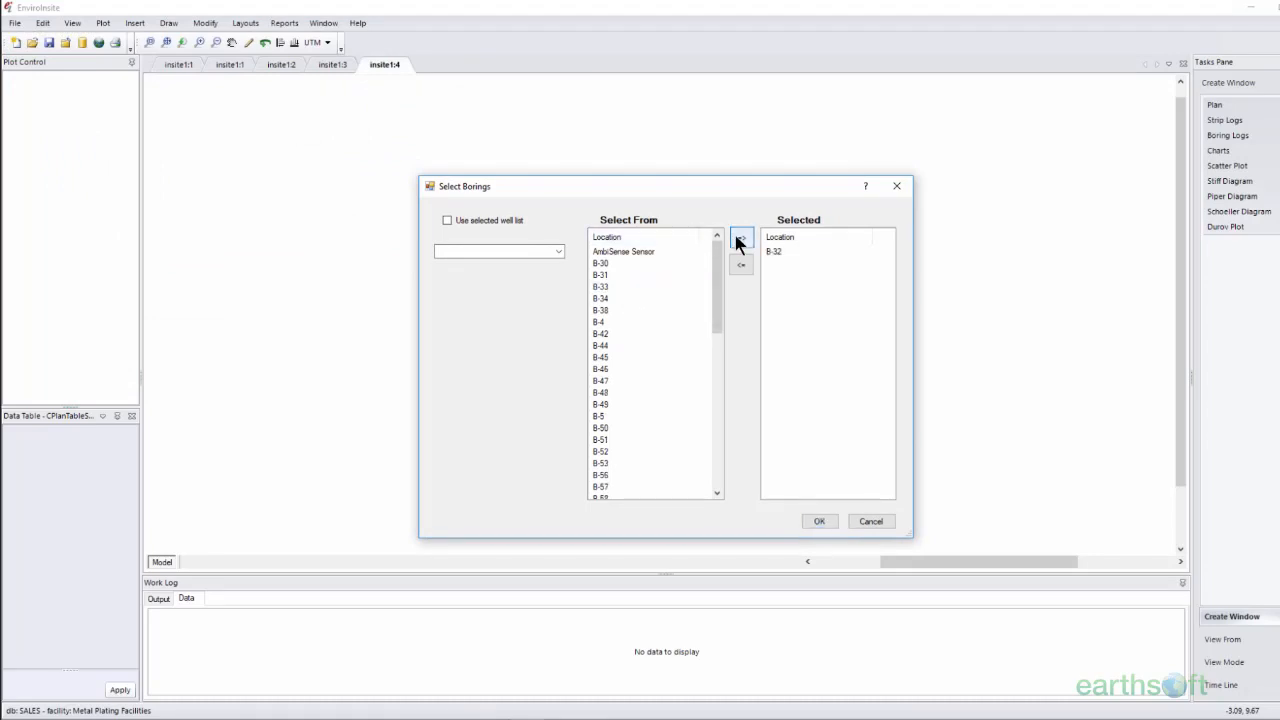
pyautogui.click(818, 520)
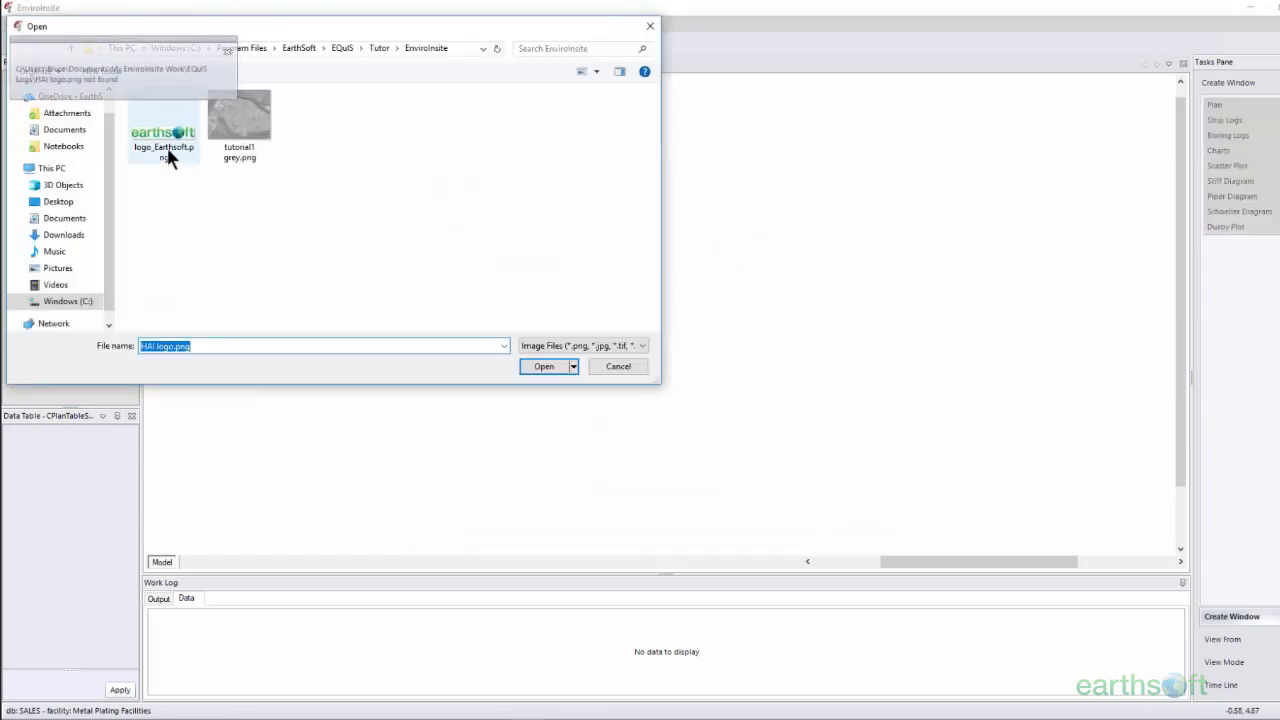
pyautogui.doubleClick(166, 150)
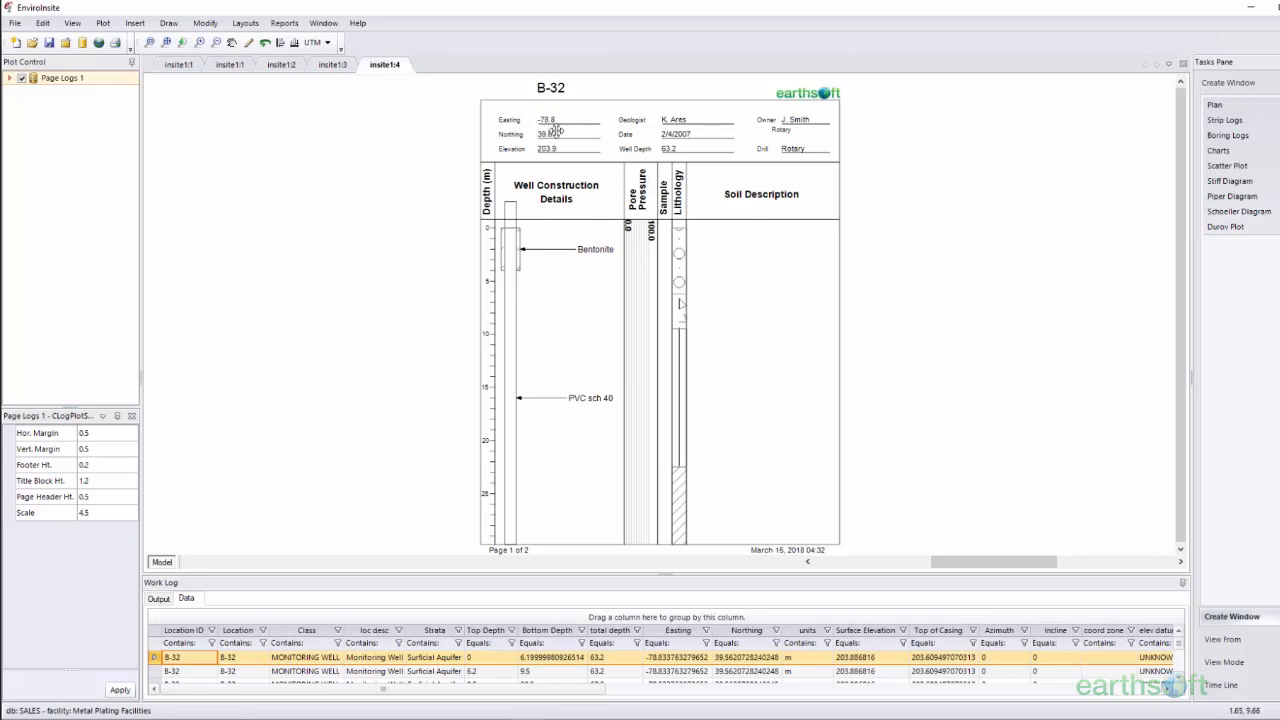
# Step: Expand Page Logs 1 and temporarily hide page 1 of the B-32 log to view page 2
pyautogui.click(9, 78)
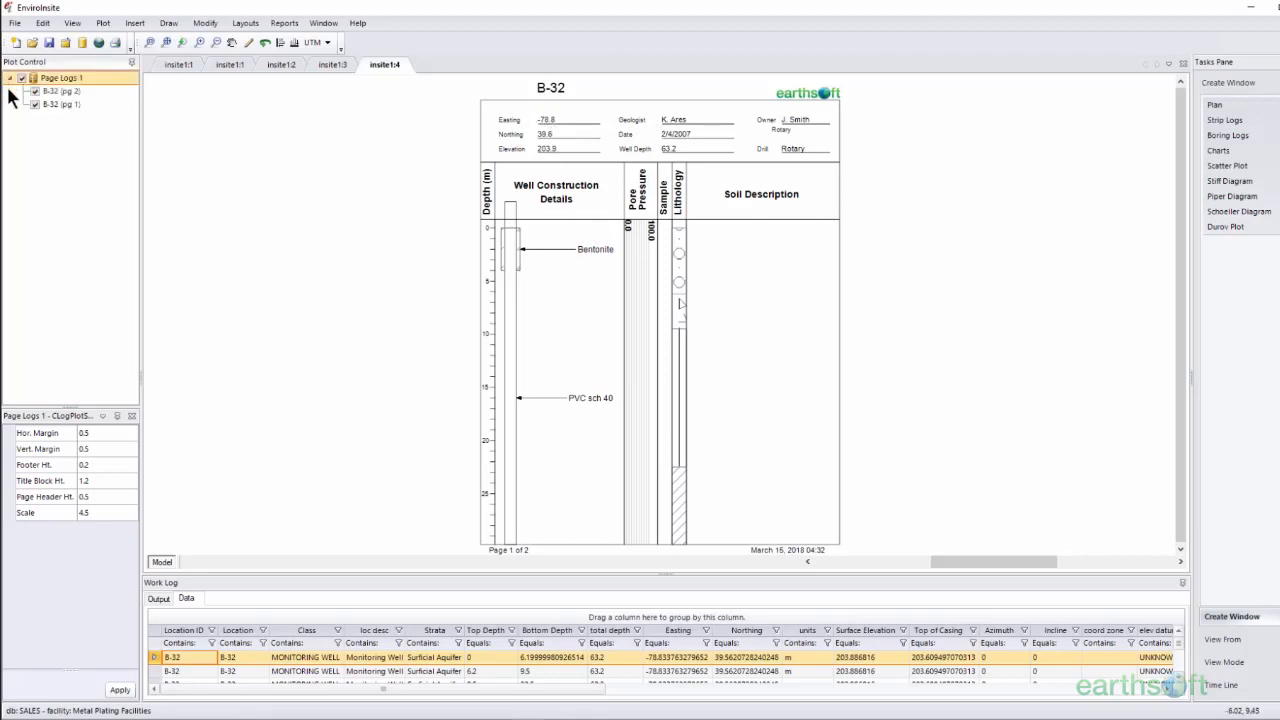
pyautogui.click(35, 104)
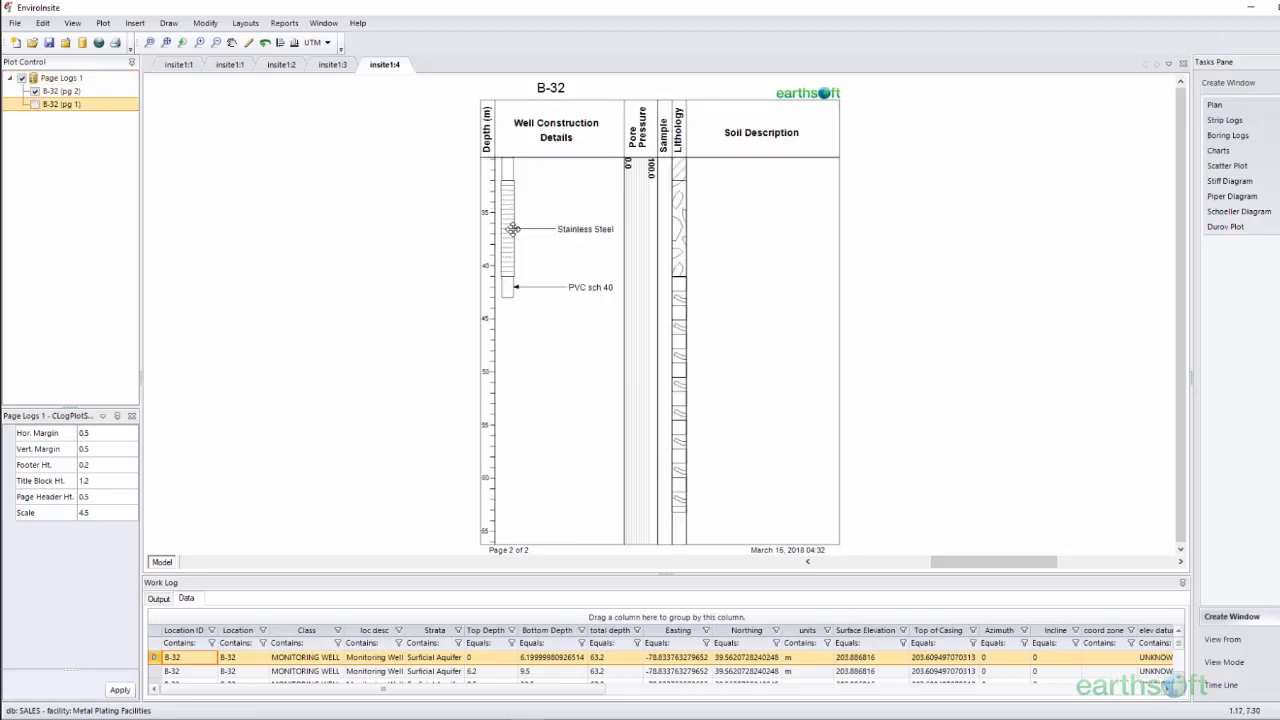
pyautogui.click(35, 104)
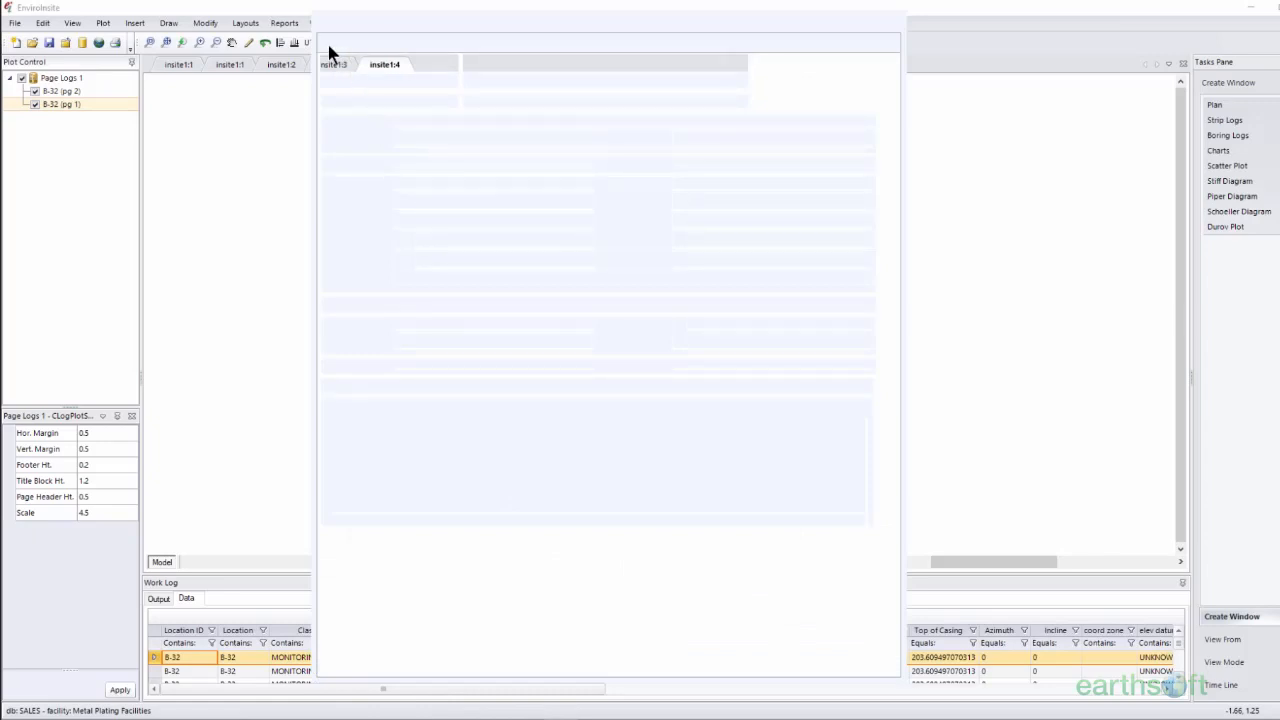
# Step: Check the version information in EDGE's About window, then close it
pyautogui.click(331, 29)
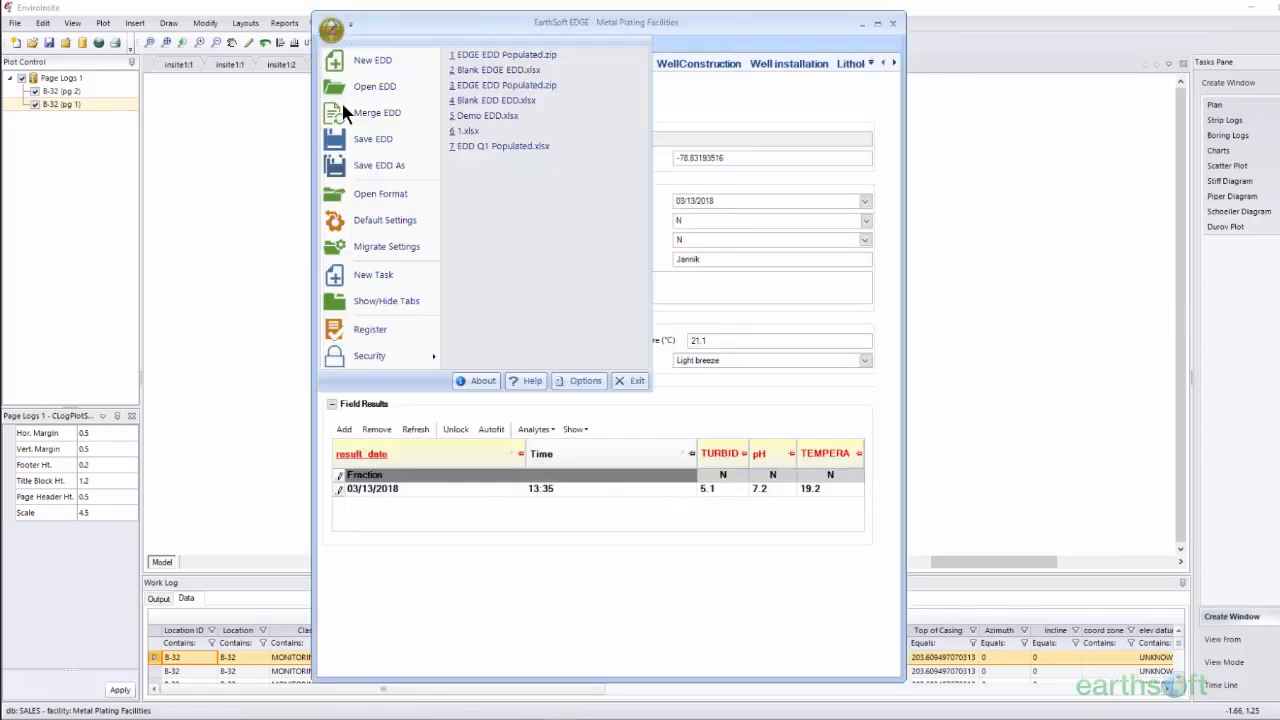
pyautogui.click(490, 382)
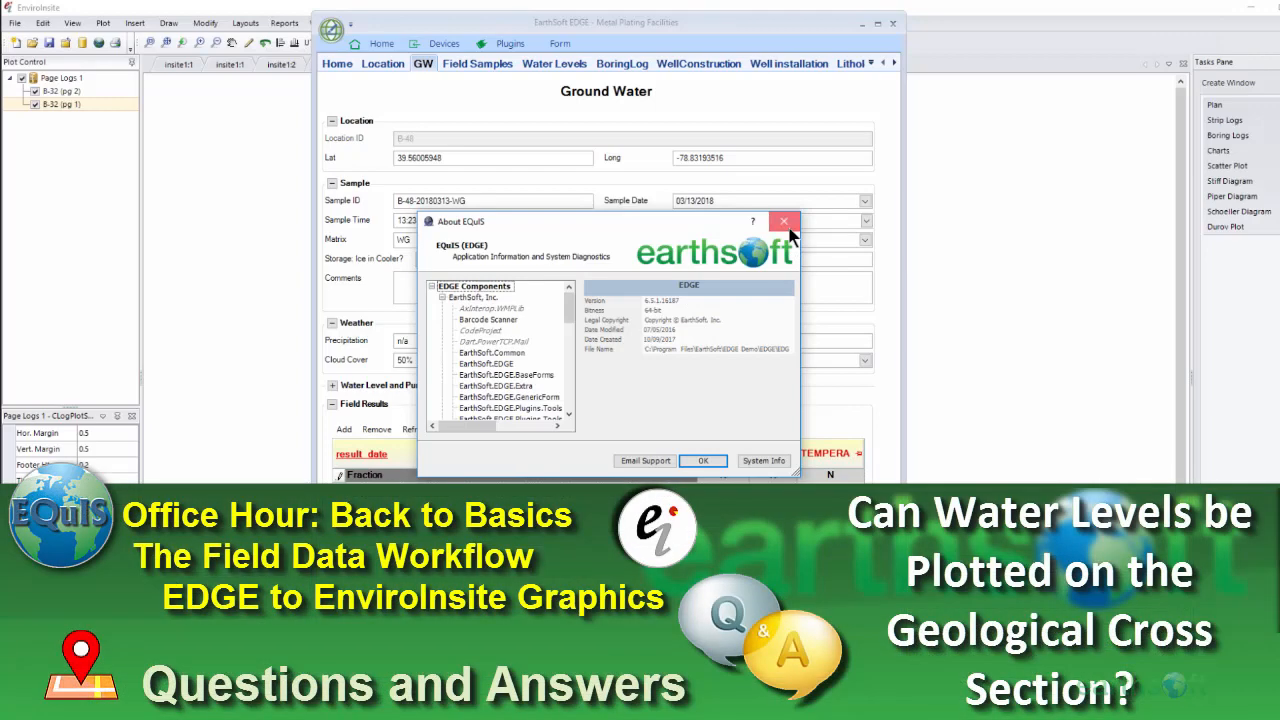
pyautogui.click(786, 224)
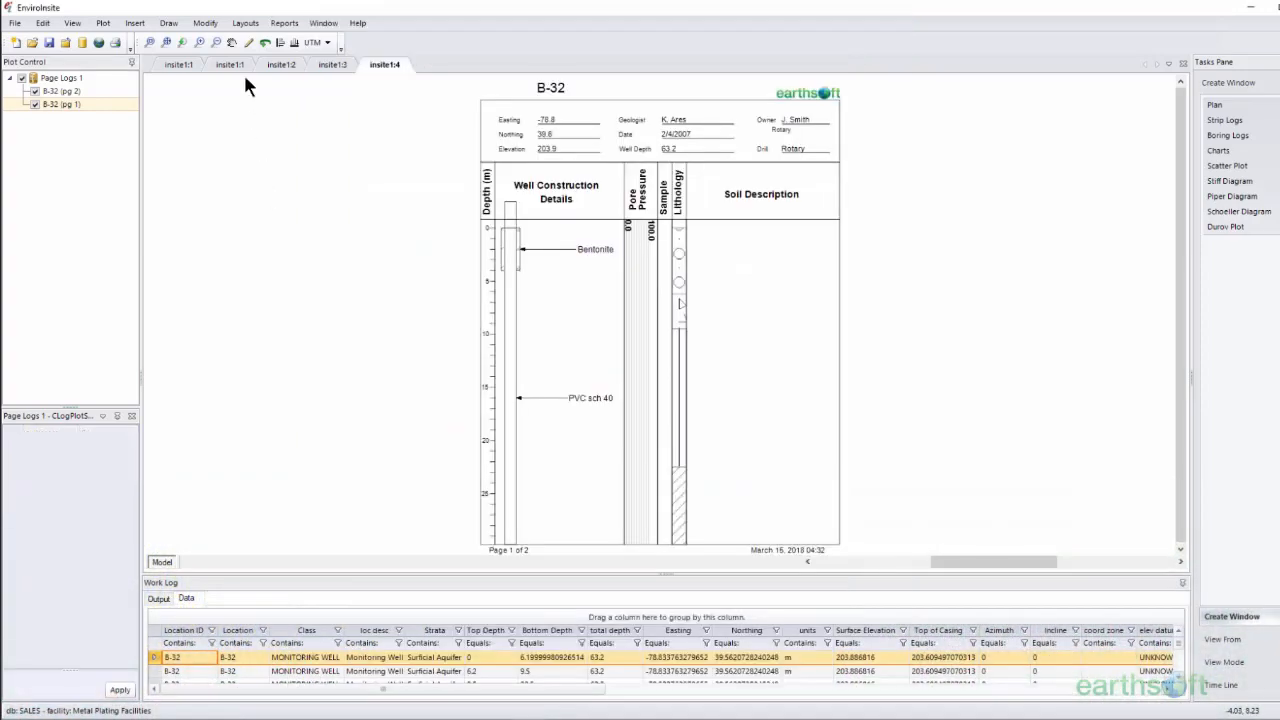
# Step: Post water levels on cross-section A-A' using the Water Level constituent with the data transform set to Last
pyautogui.click(240, 63)
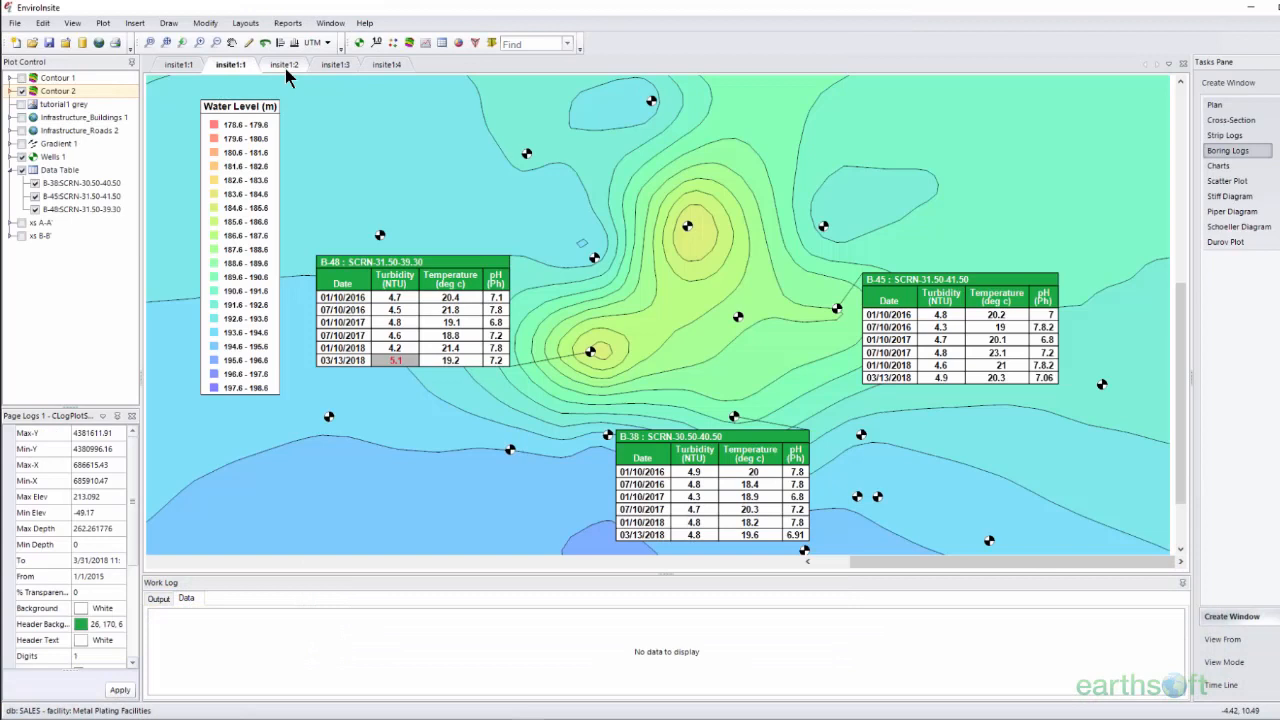
pyautogui.click(284, 64)
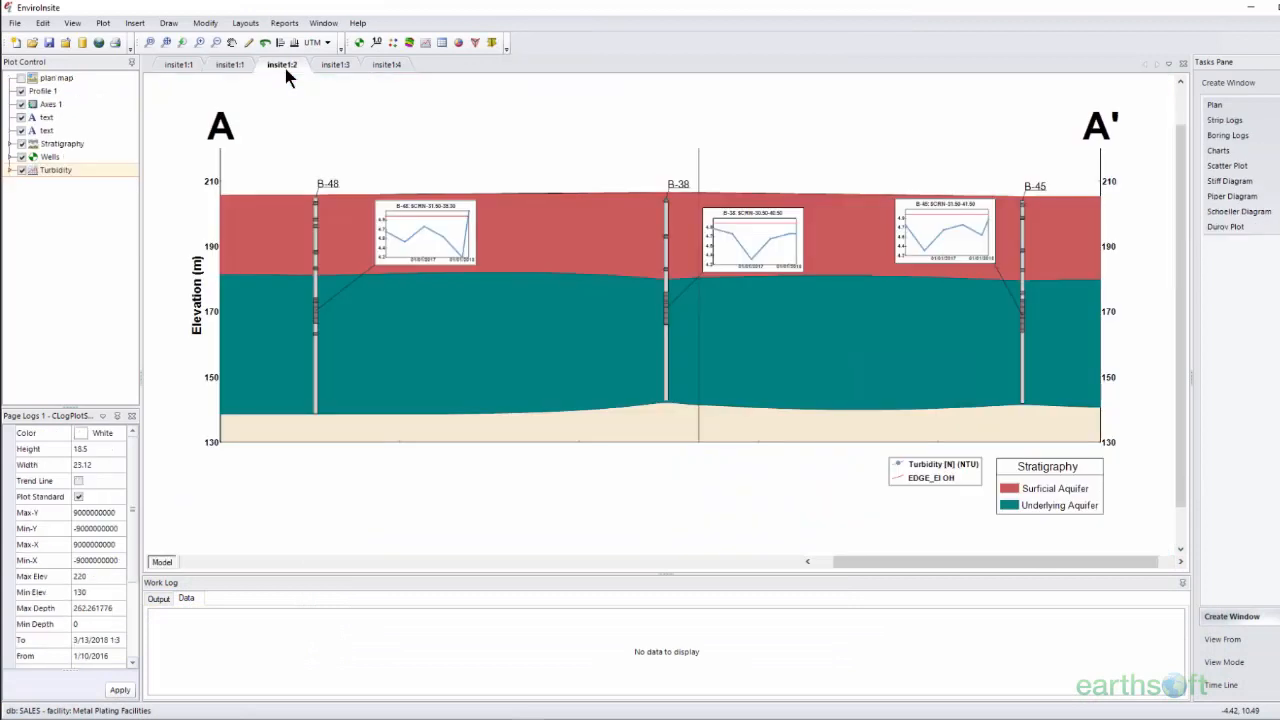
pyautogui.click(104, 23)
pyautogui.moveTo(122, 56)
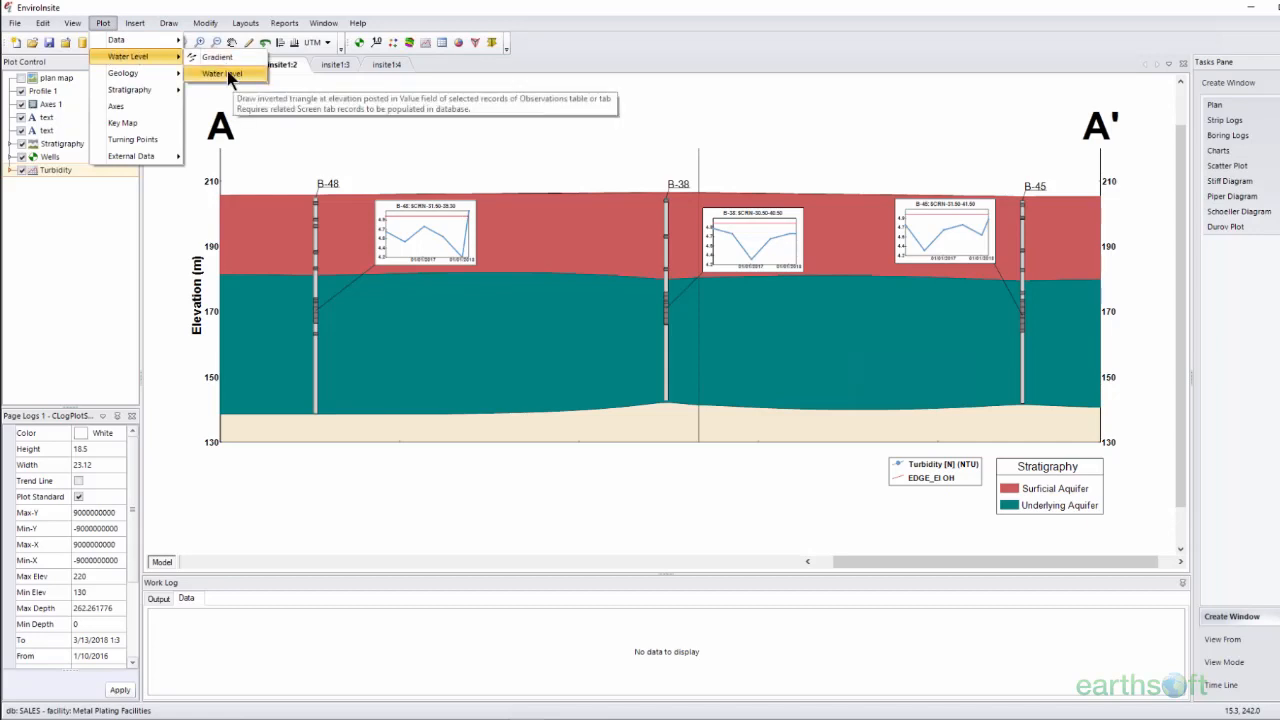
pyautogui.click(225, 73)
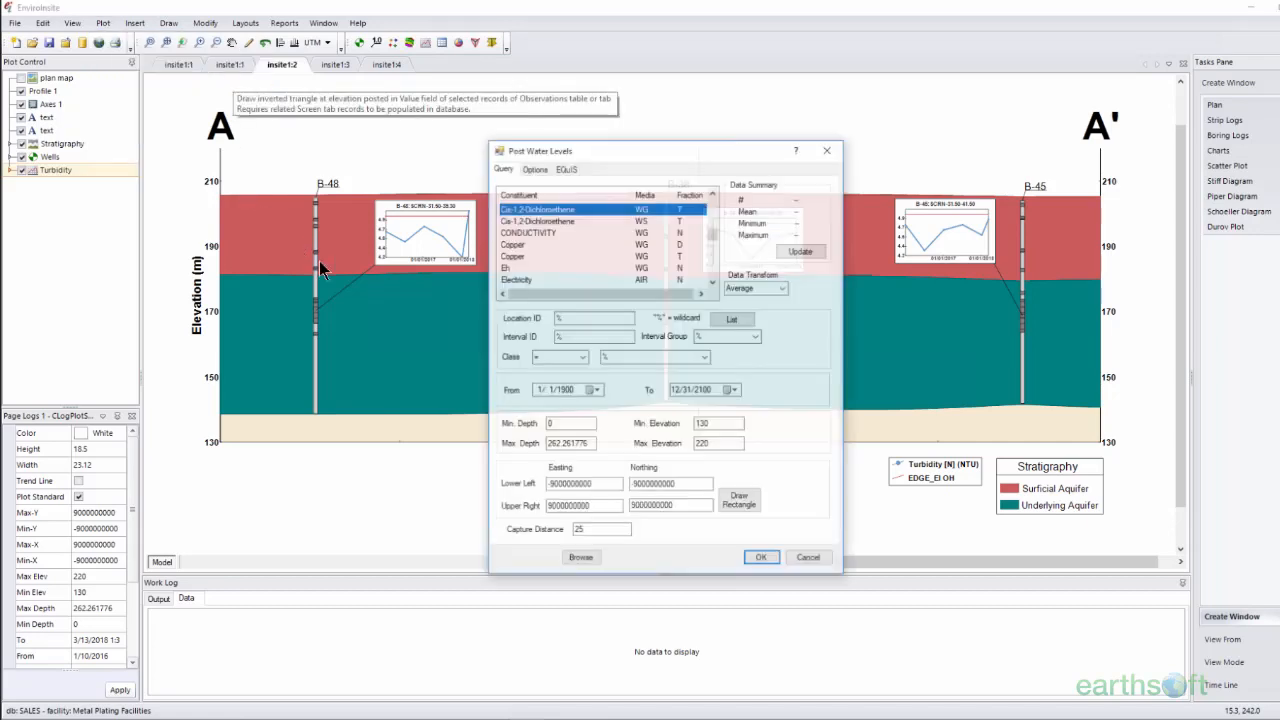
pyautogui.moveTo(713, 231); pyautogui.dragTo(714, 280)
pyautogui.click(577, 268)
pyautogui.click(806, 252)
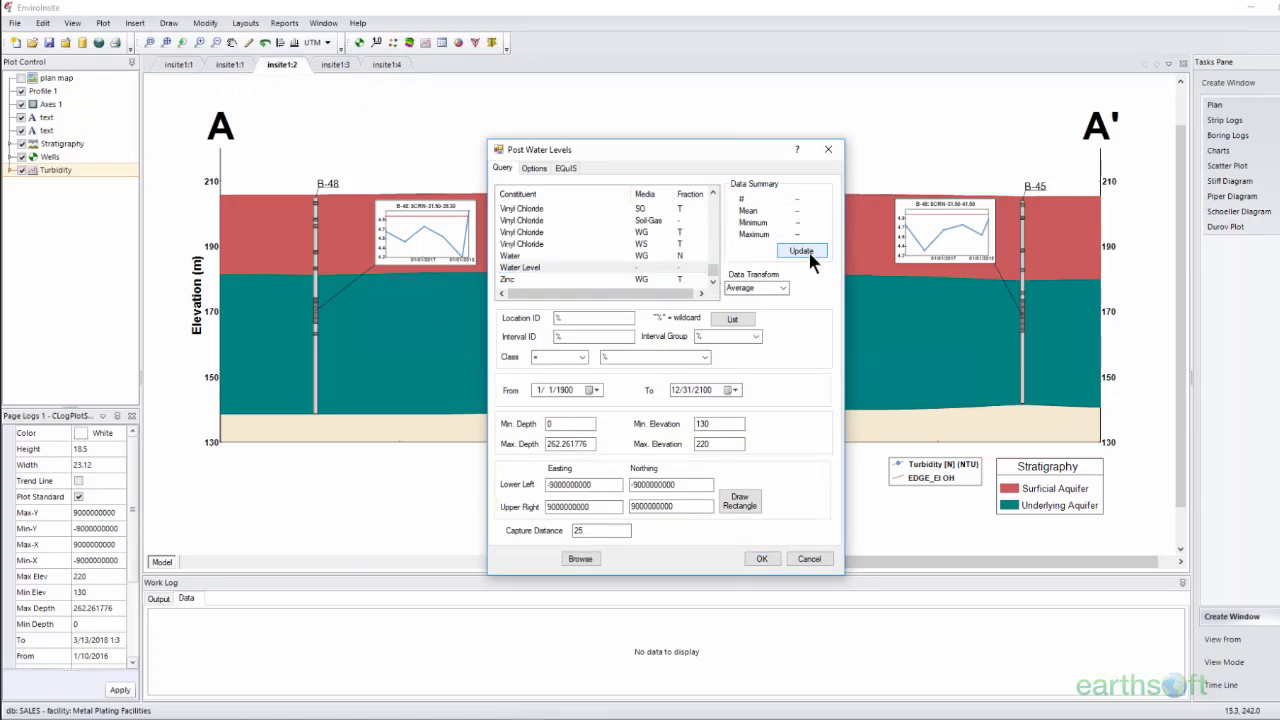
pyautogui.click(781, 285)
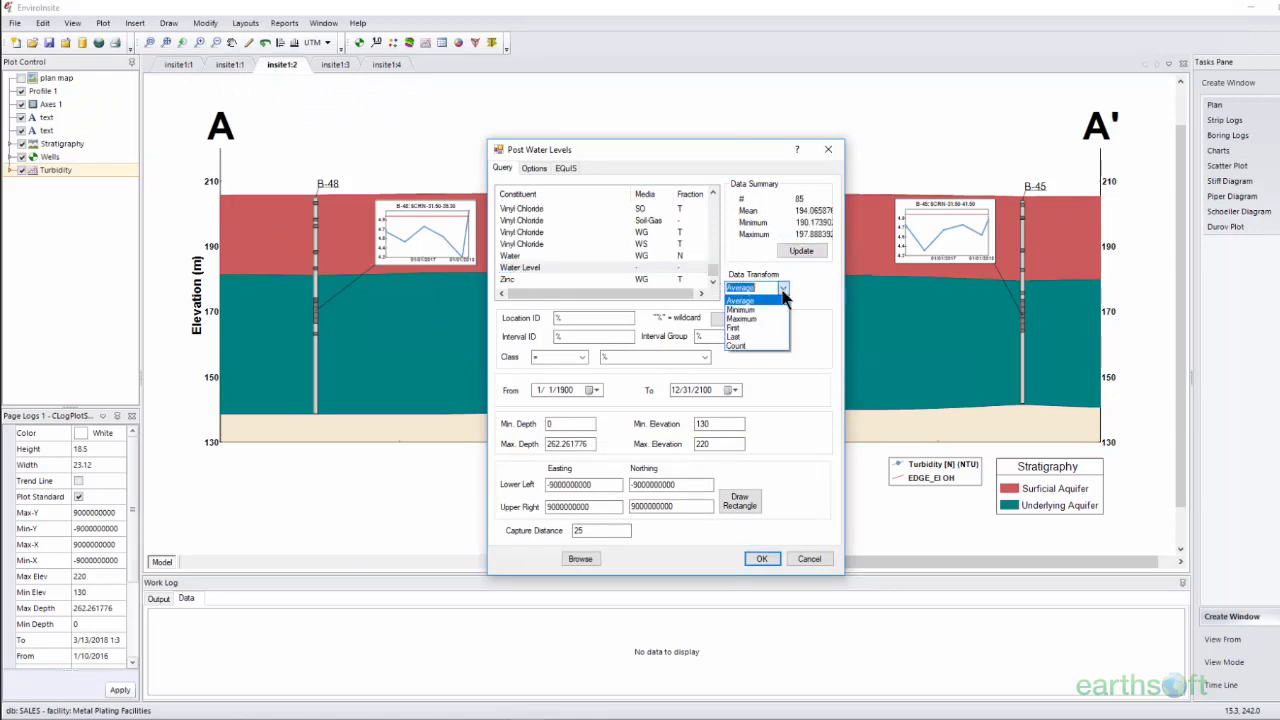
pyautogui.click(757, 337)
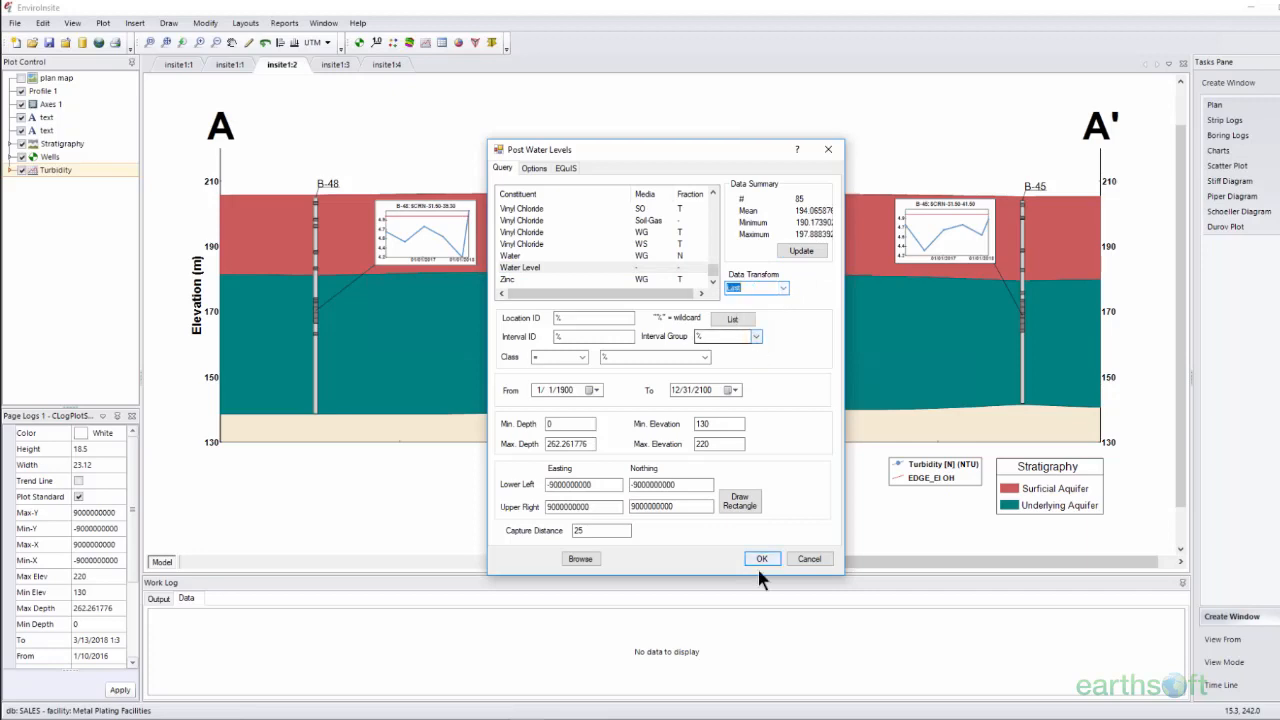
pyautogui.click(760, 562)
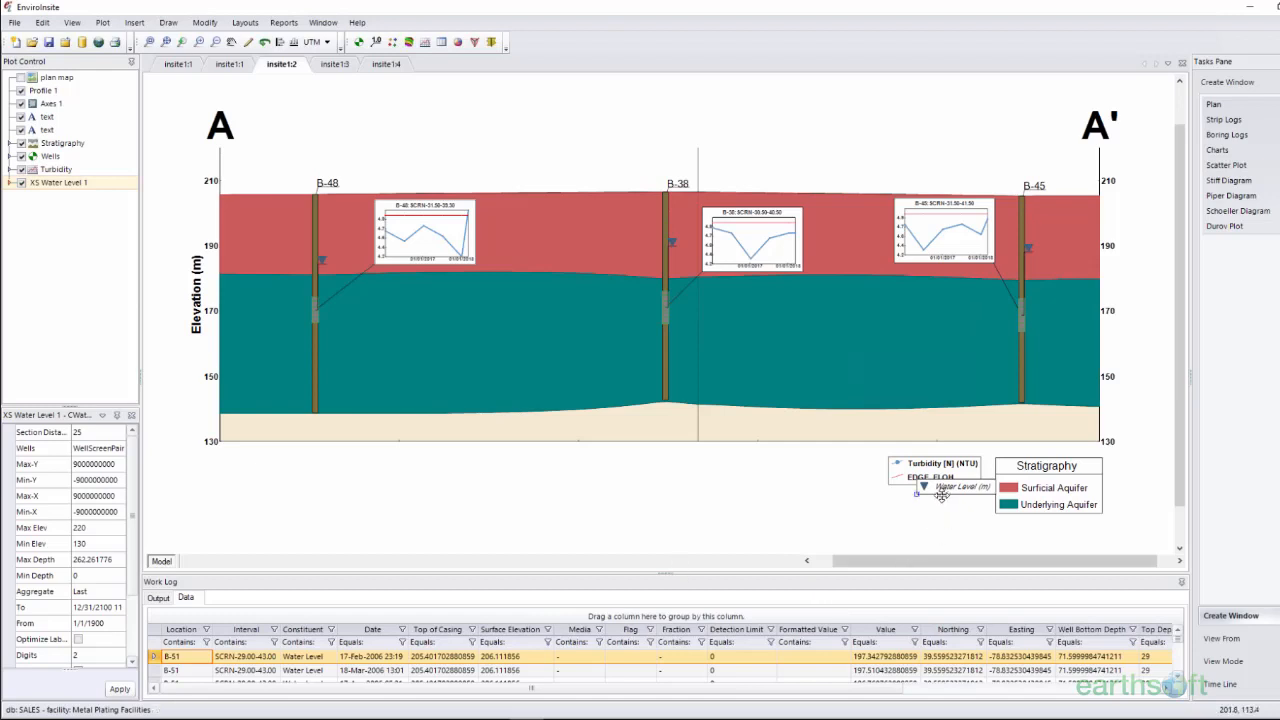
# Step: Move the Water Level legend directly beneath the Turbidity legend, beside the Stratigraphy legend, and deselect it
pyautogui.moveTo(940, 490); pyautogui.dragTo(911, 505)
pyautogui.click(847, 513)
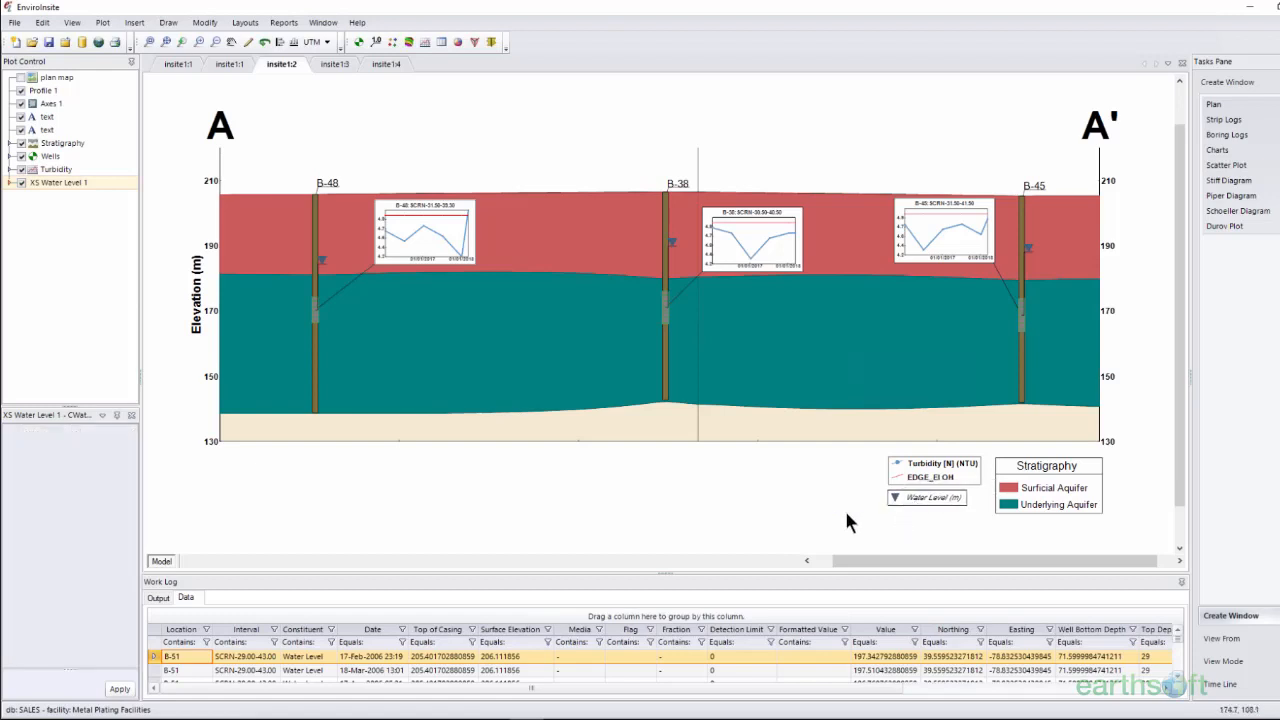